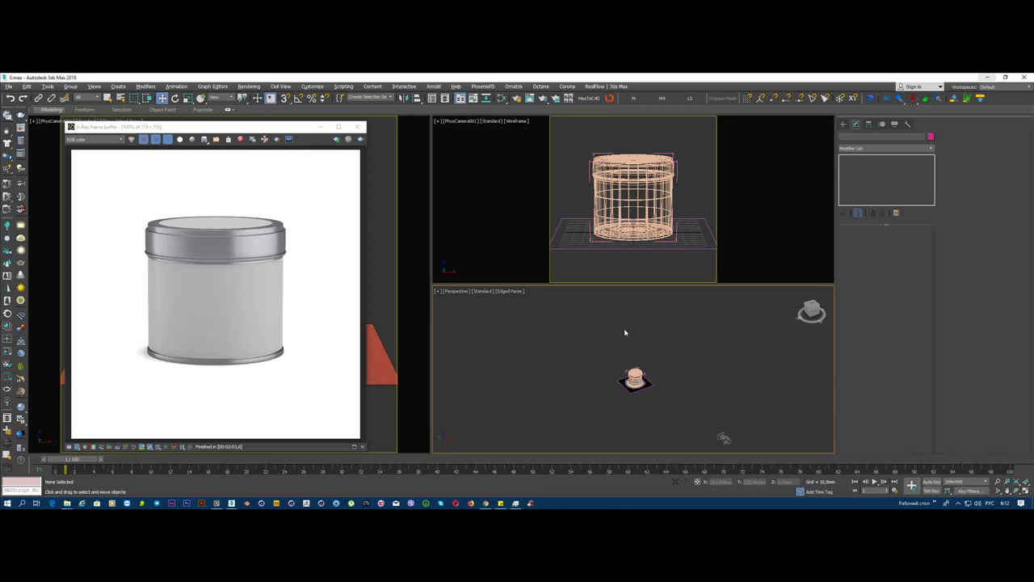
Step: Close the V-Ray frame buffer preview to return to the camera viewport
click(357, 126)
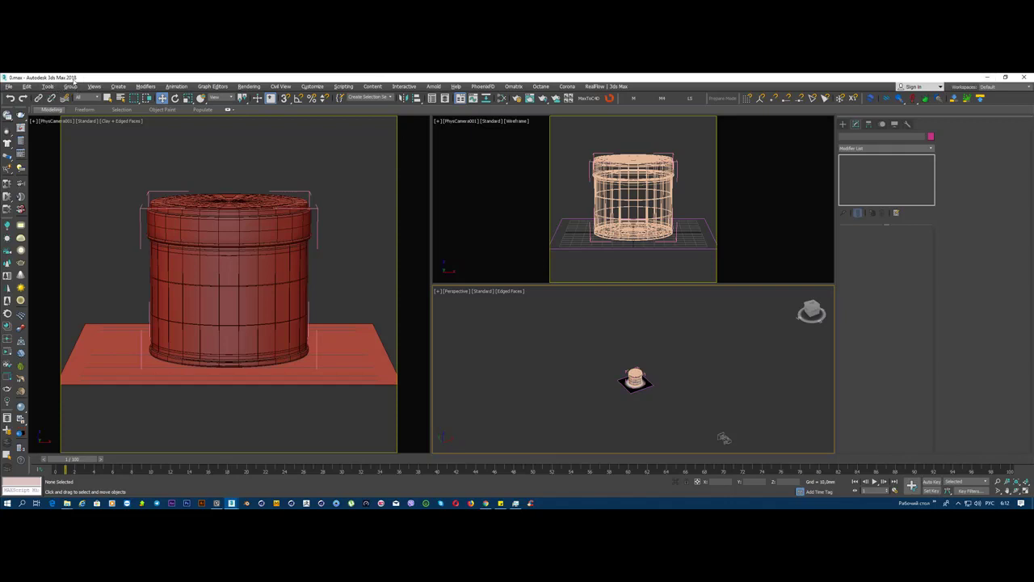
click(517, 97)
Step: Confirm V-Ray Next as the production renderer and review the V-Ray and Common tabs
key(F10)
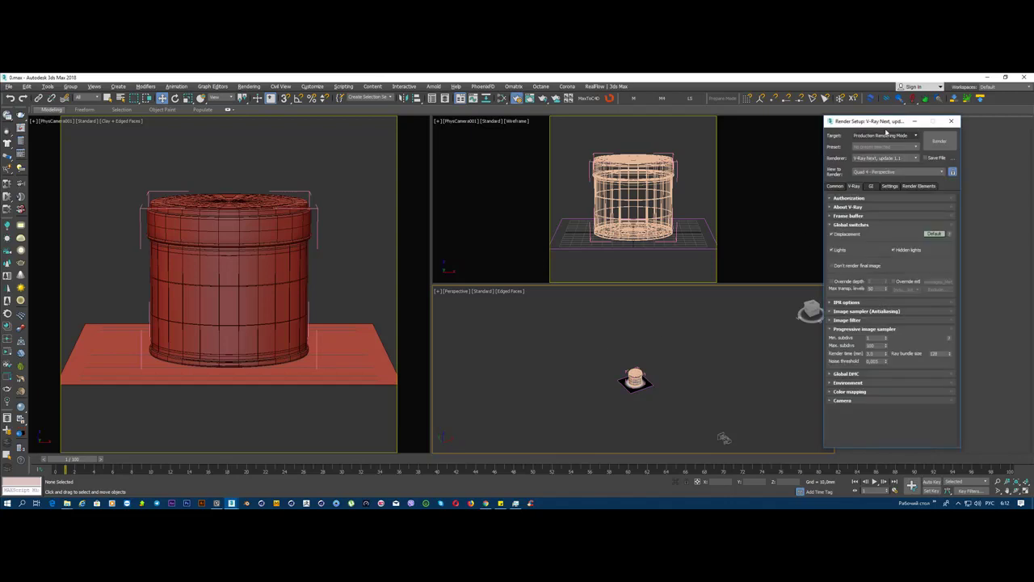
drag(869, 121, 899, 120)
click(920, 157)
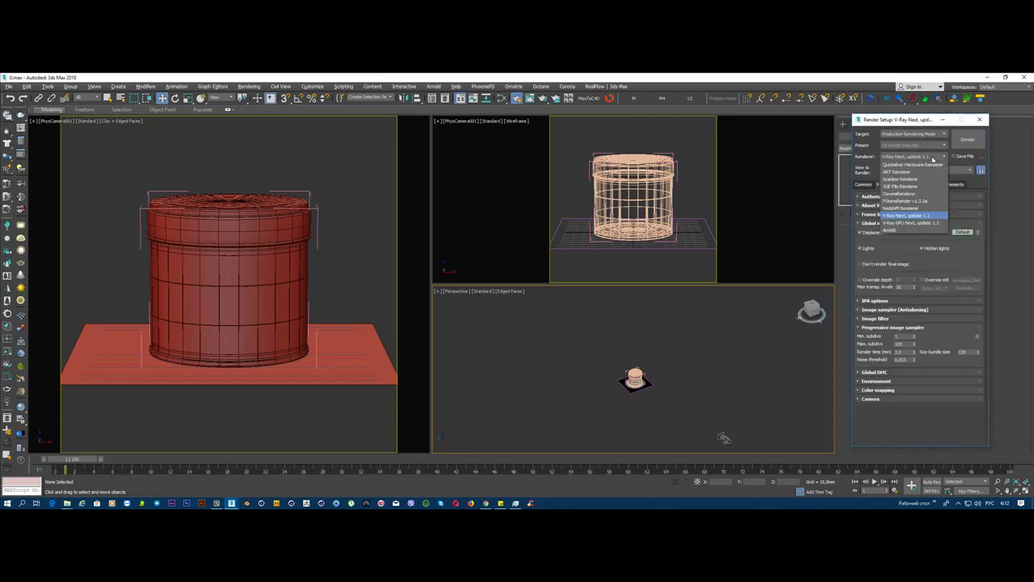
click(925, 171)
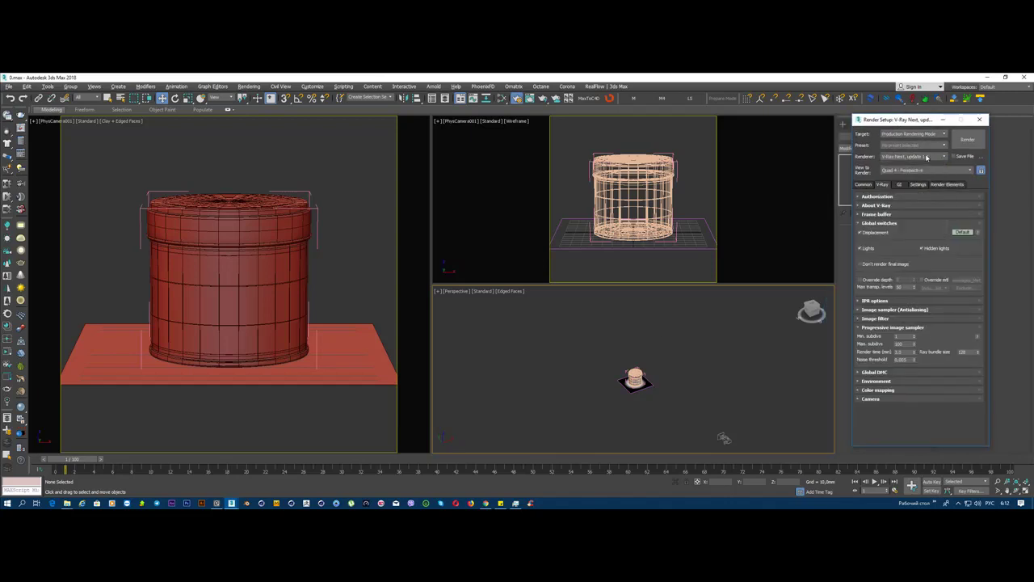
click(923, 156)
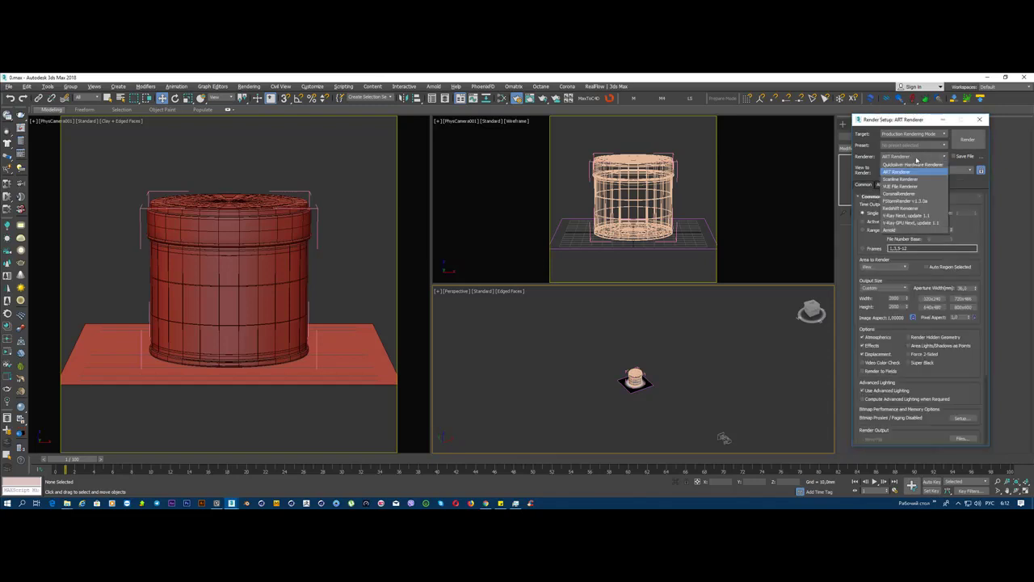
click(923, 216)
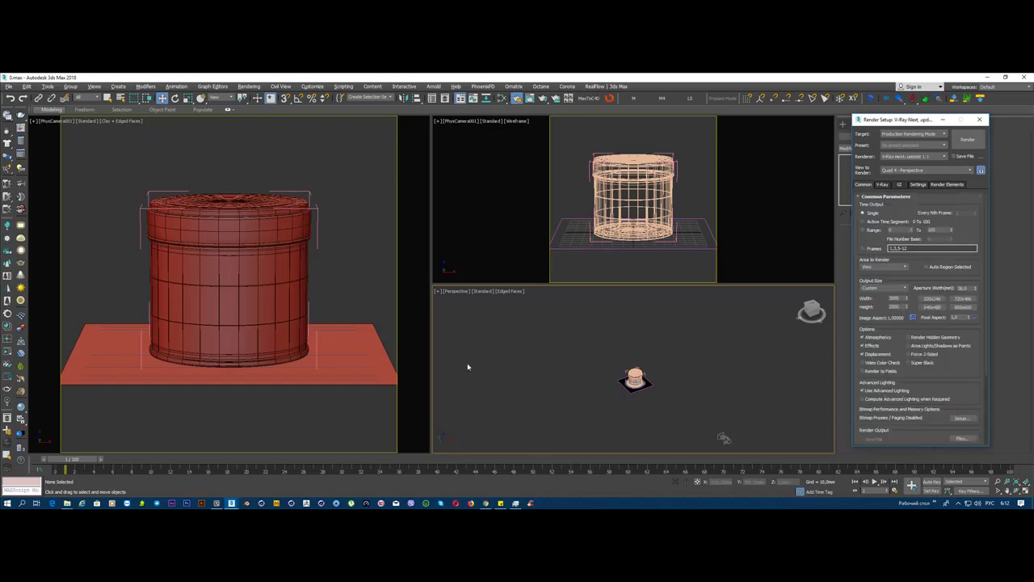
click(882, 184)
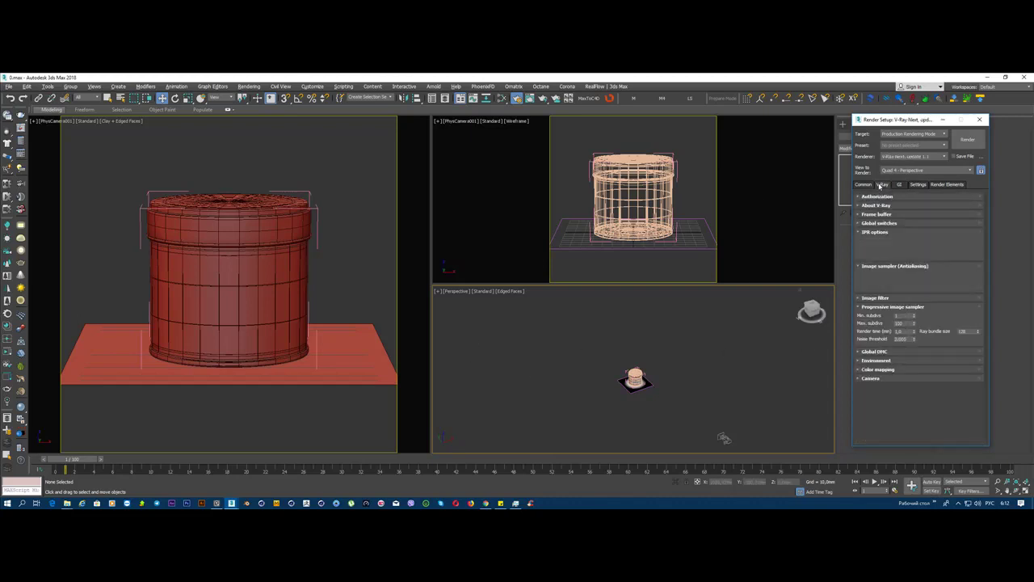
click(868, 185)
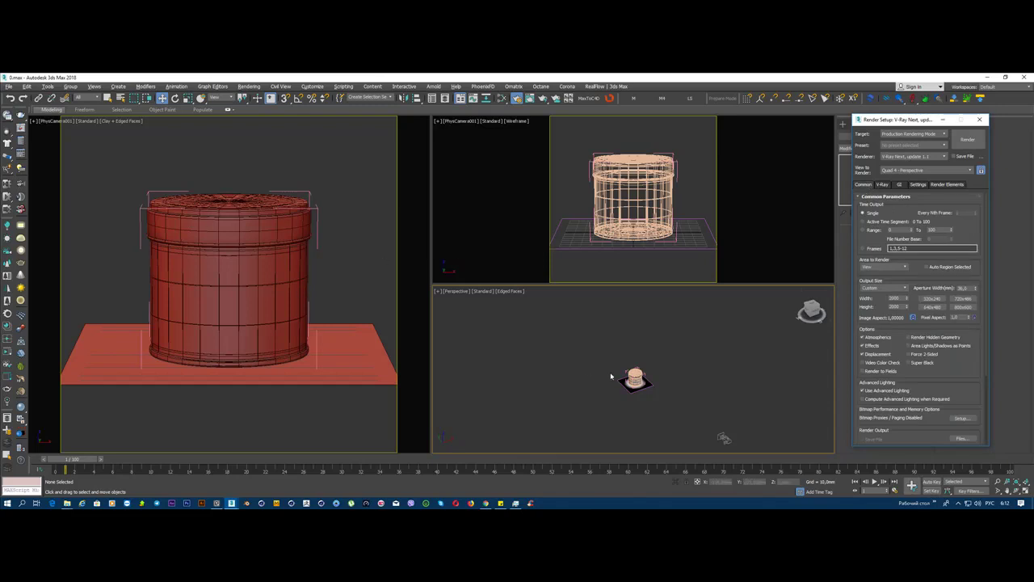
Step: Select the ground plane and can body in the viewport, then clear the selection
click(371, 376)
click(271, 296)
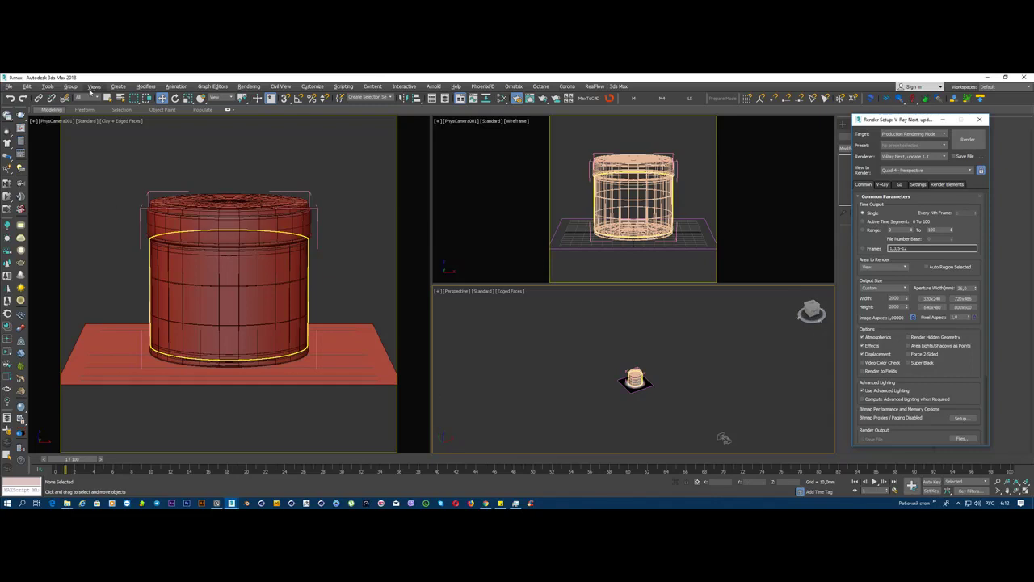
click(527, 346)
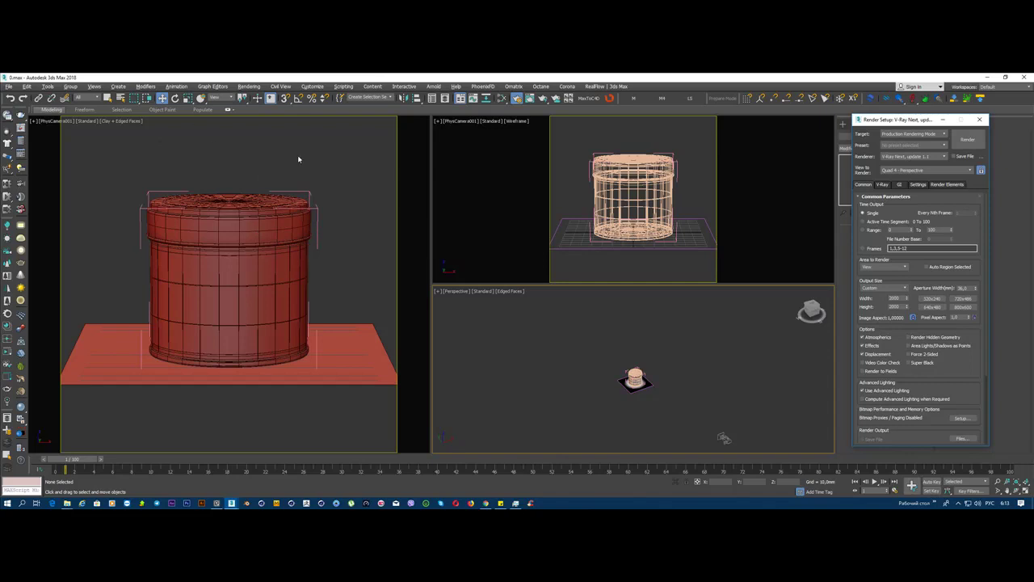
click(310, 86)
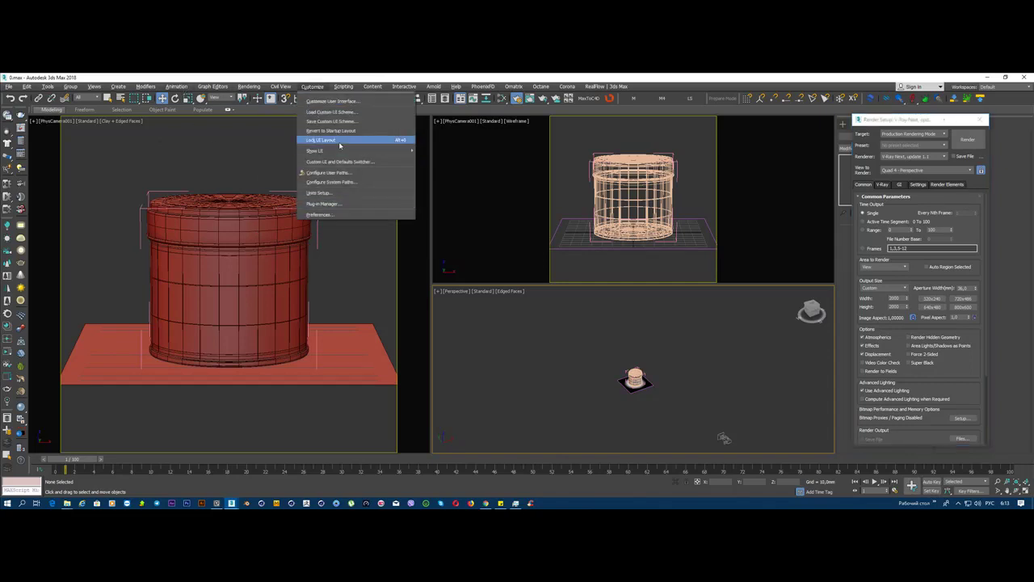
click(348, 193)
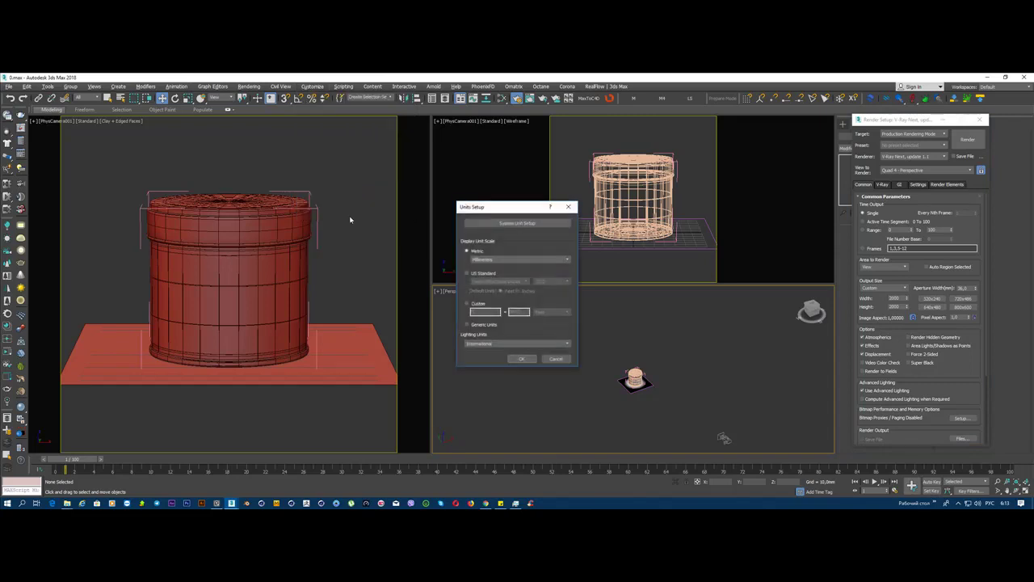
click(510, 260)
click(510, 266)
click(513, 225)
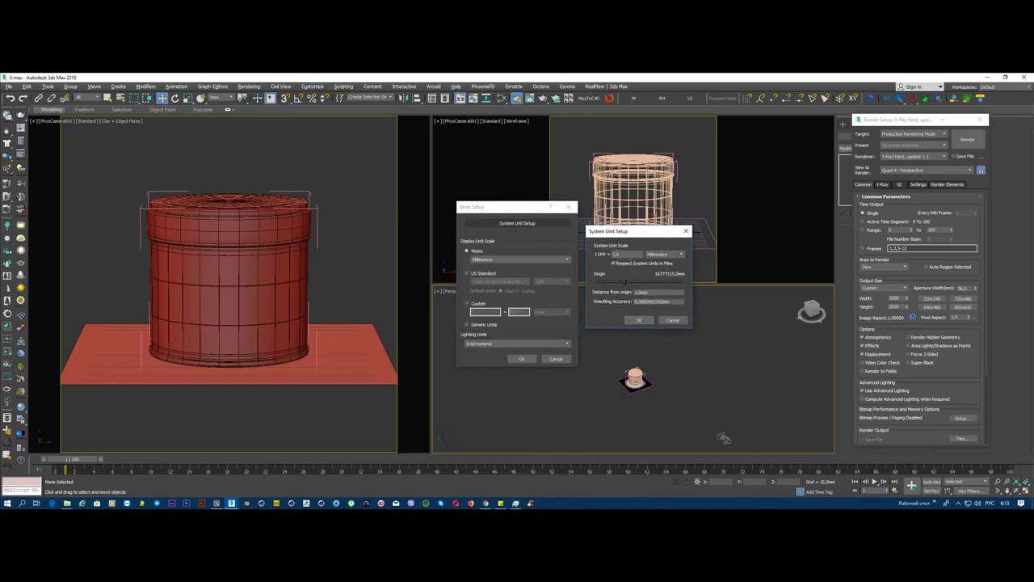
click(636, 321)
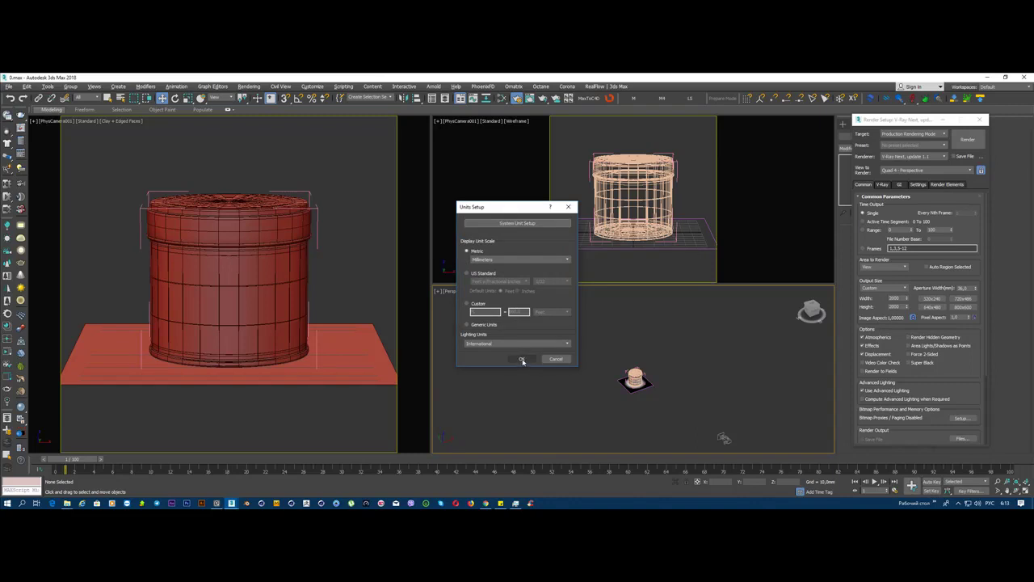
click(523, 359)
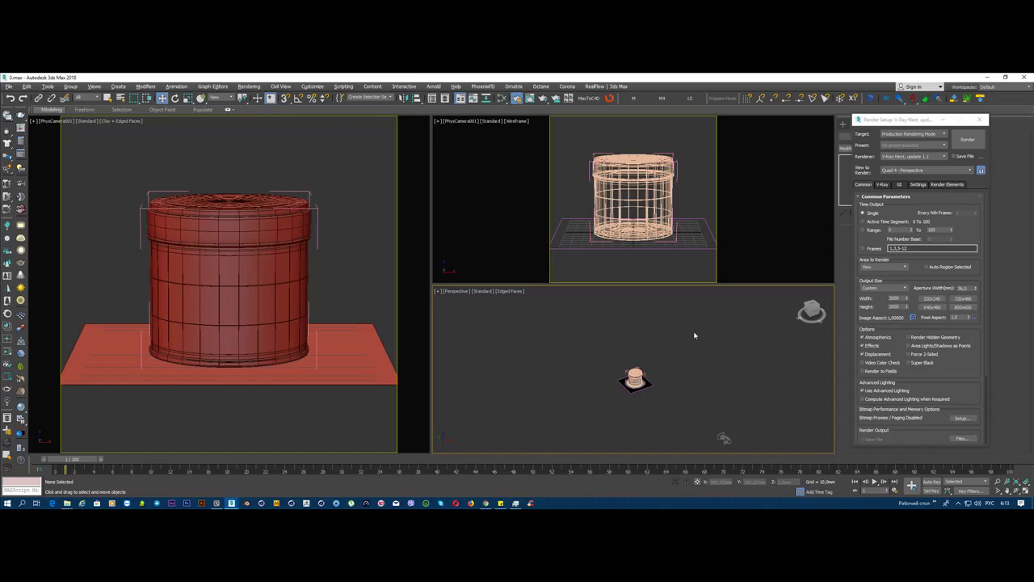
Step: Select the SHADOW ground plane and confirm its Object Properties
middle_drag(688, 357, 665, 371)
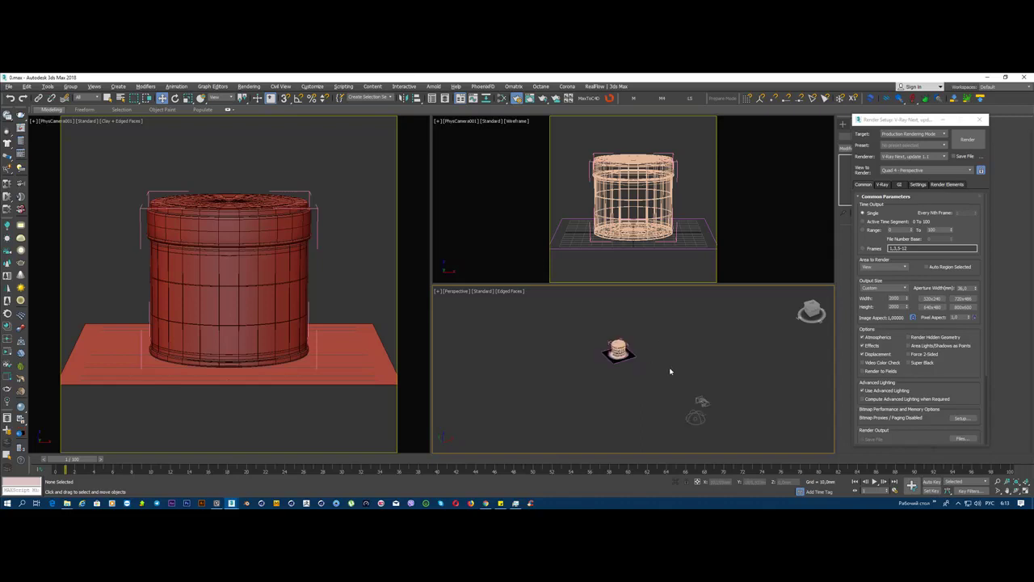
scroll(619, 366, up, 2)
scroll(594, 356, down, 2)
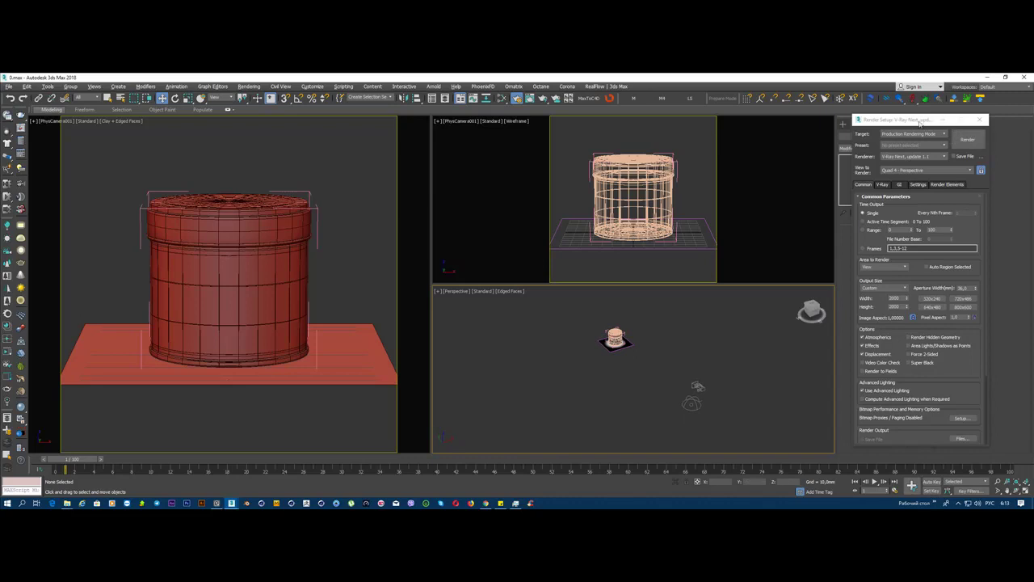
drag(920, 122, 903, 128)
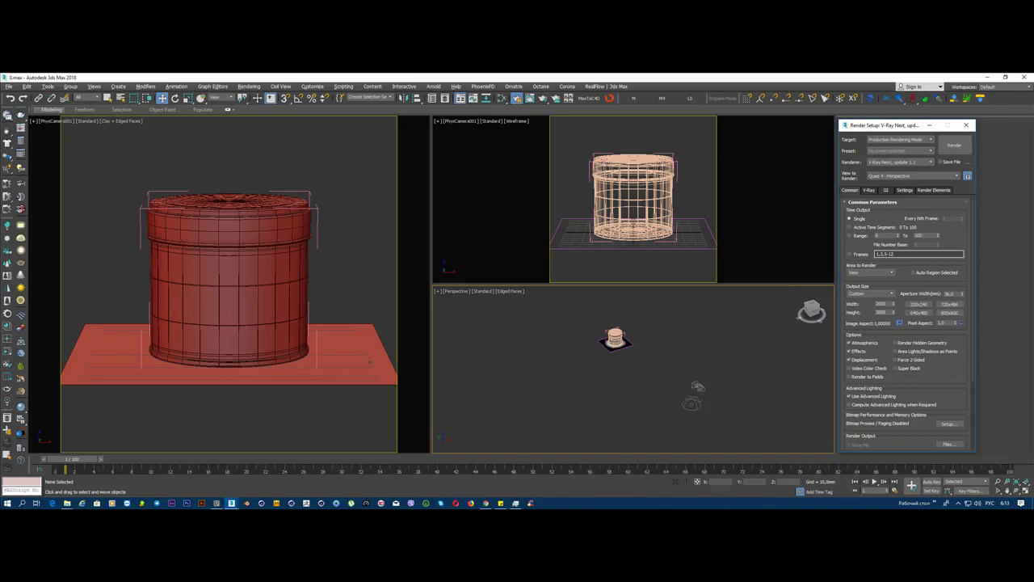
click(598, 348)
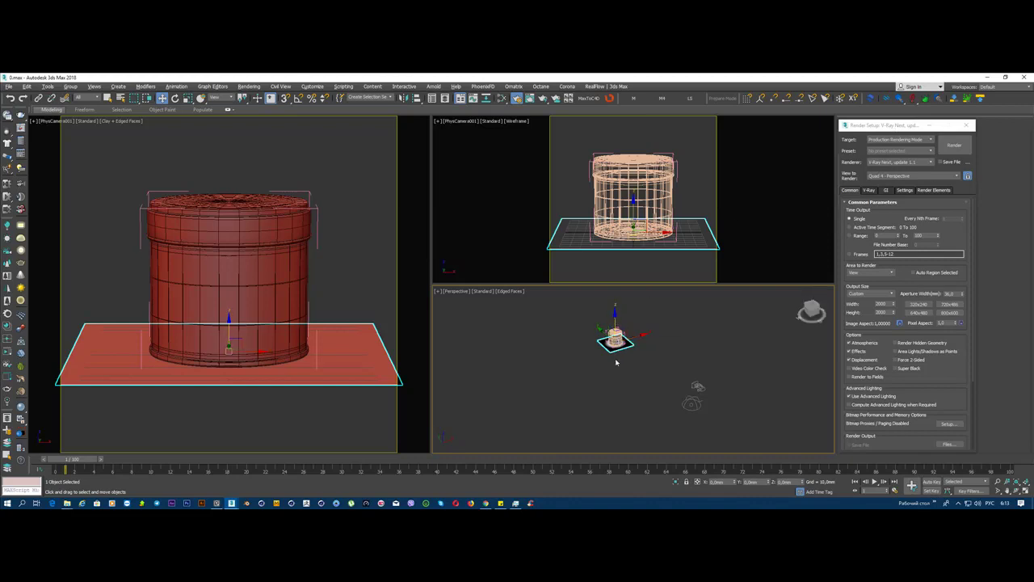
key(Tab)
key(alt+Return)
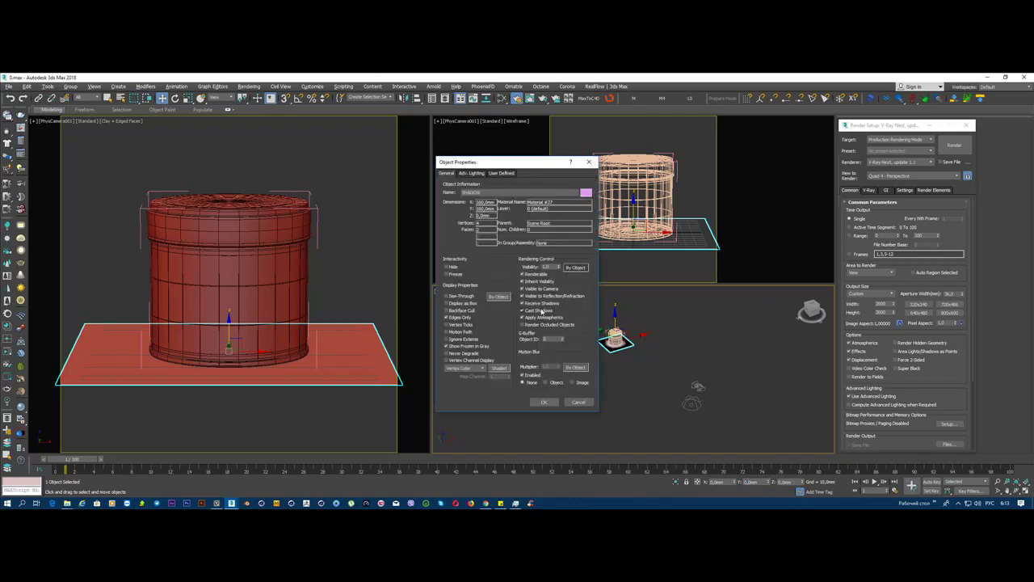
click(544, 402)
Step: Unfreeze all objects so the light reappears in the Perspective view
right_click(715, 306)
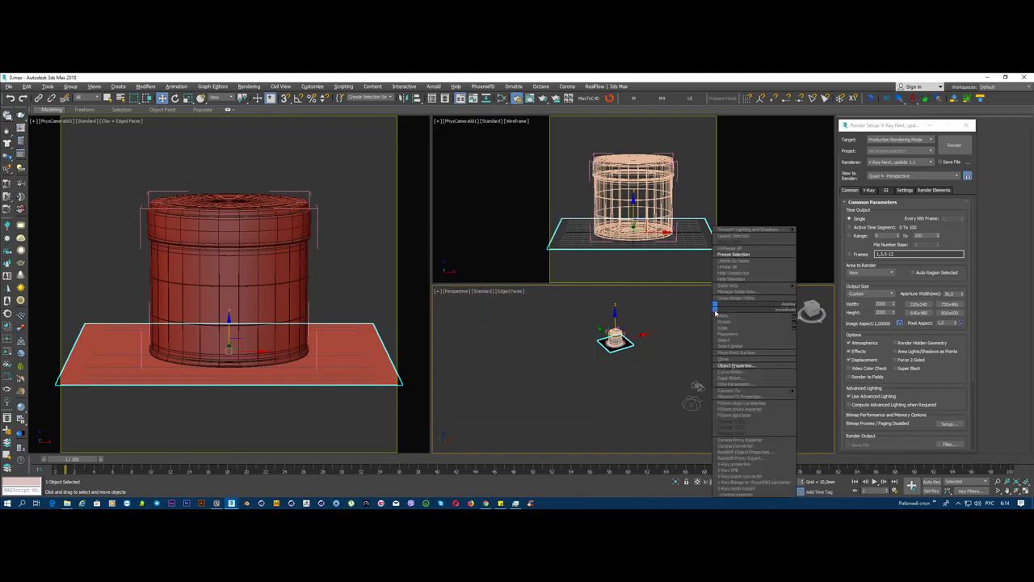
click(739, 248)
mouse_move(880, 126)
mouse_down()
mouse_move(738, 144)
mouse_move(372, 126)
mouse_move(404, 124)
mouse_up()
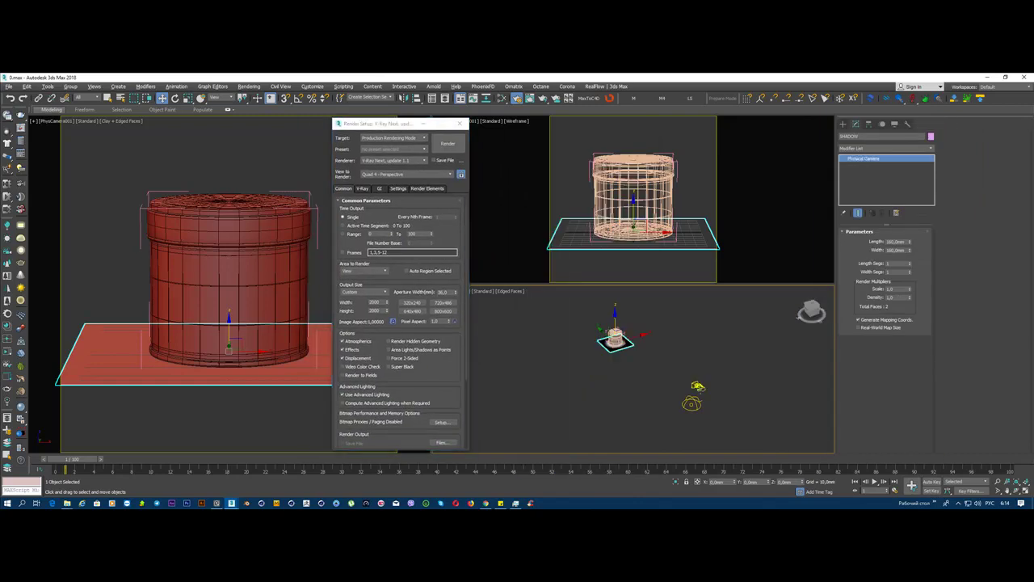
Step: Select the physical camera and set the environment exposure control to VRay Exposure Control
click(699, 388)
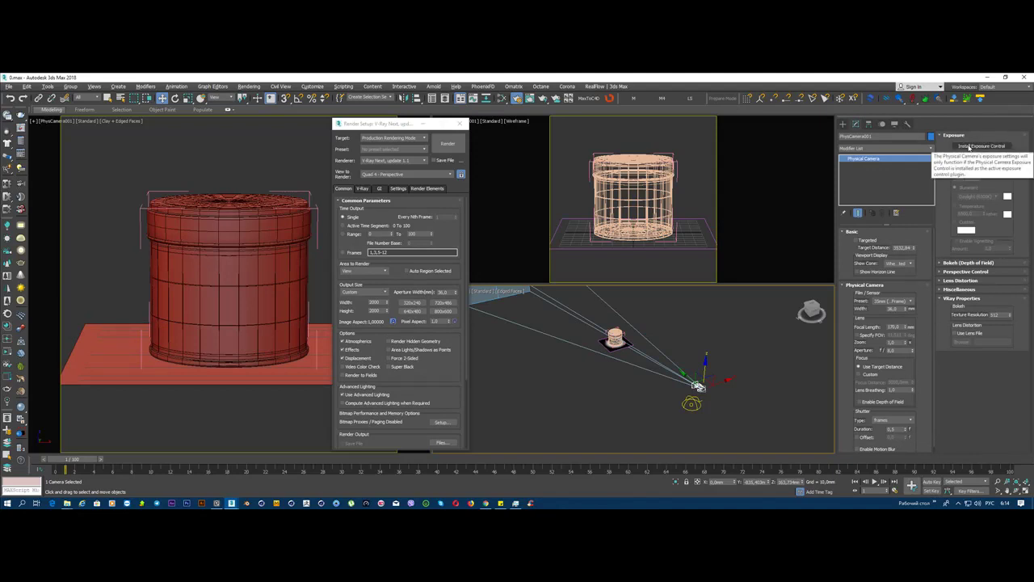
click(249, 86)
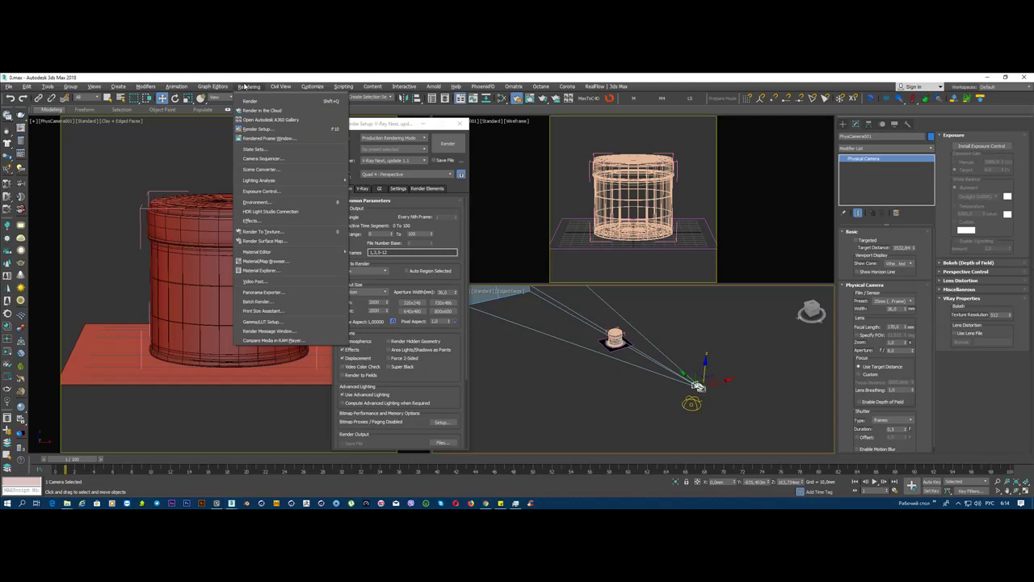
click(274, 201)
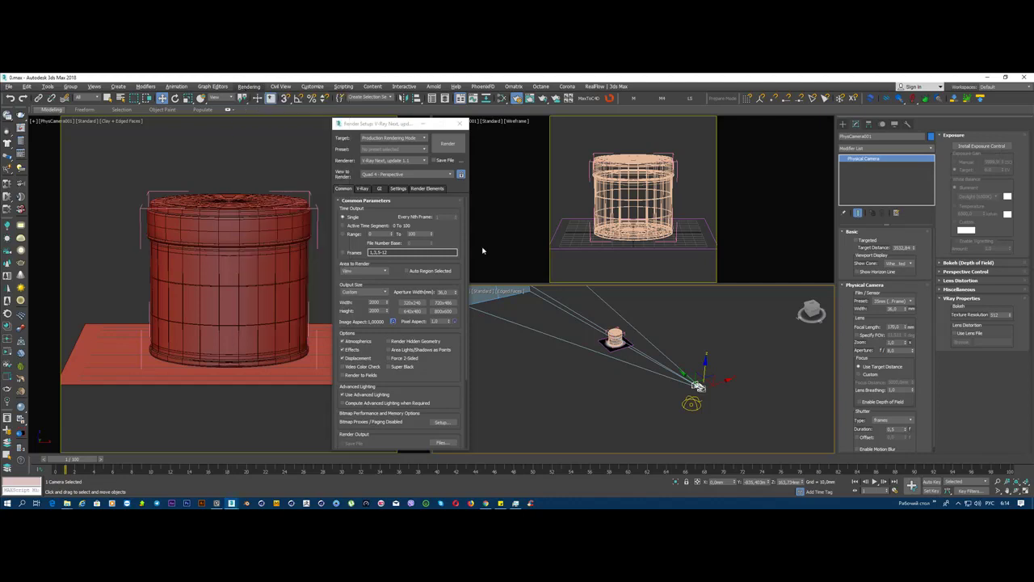
click(273, 248)
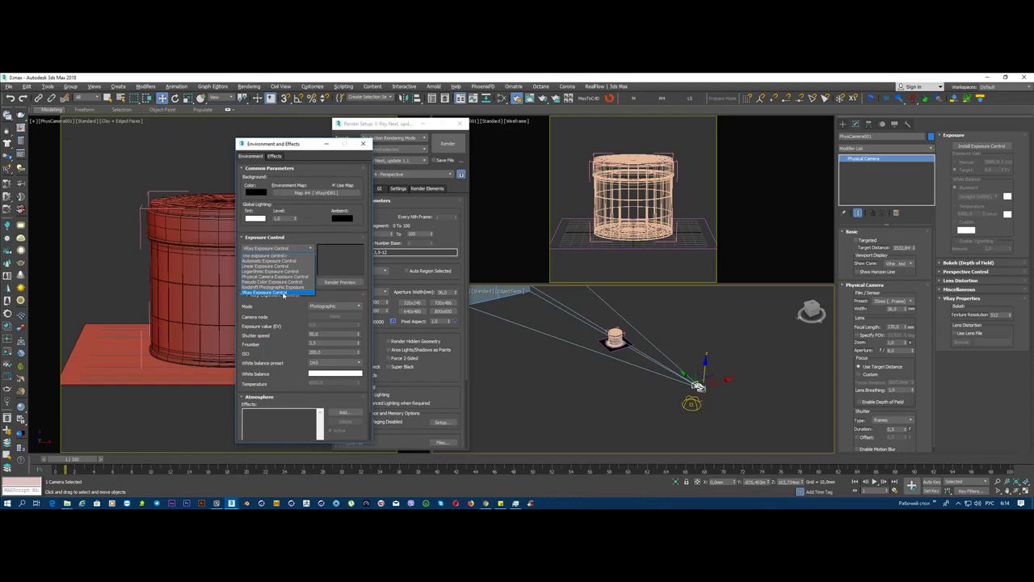
click(283, 292)
drag(299, 144, 250, 126)
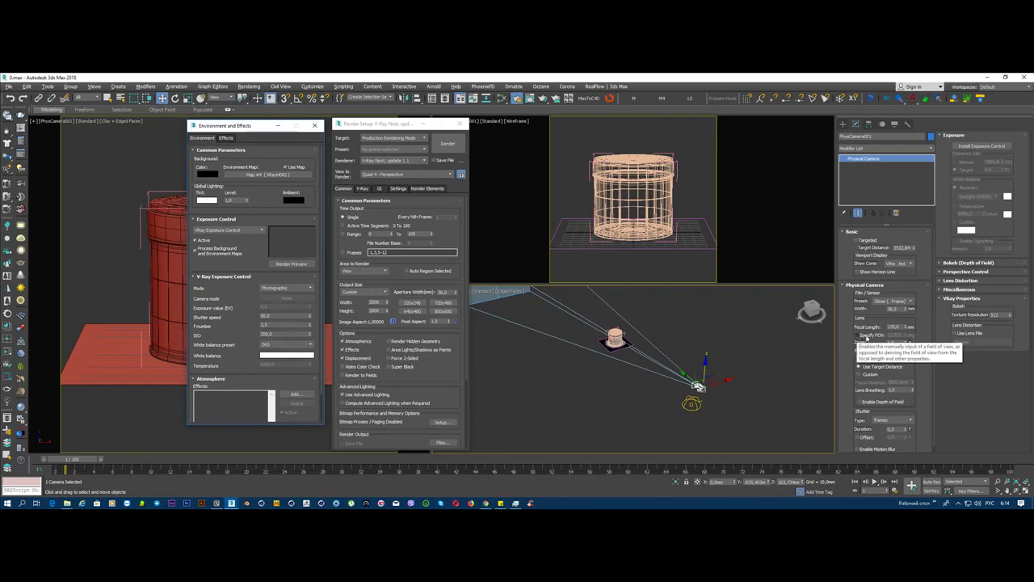
Step: Set the physical camera's focal length to 170 mm
double_click(895, 326)
double_click(898, 307)
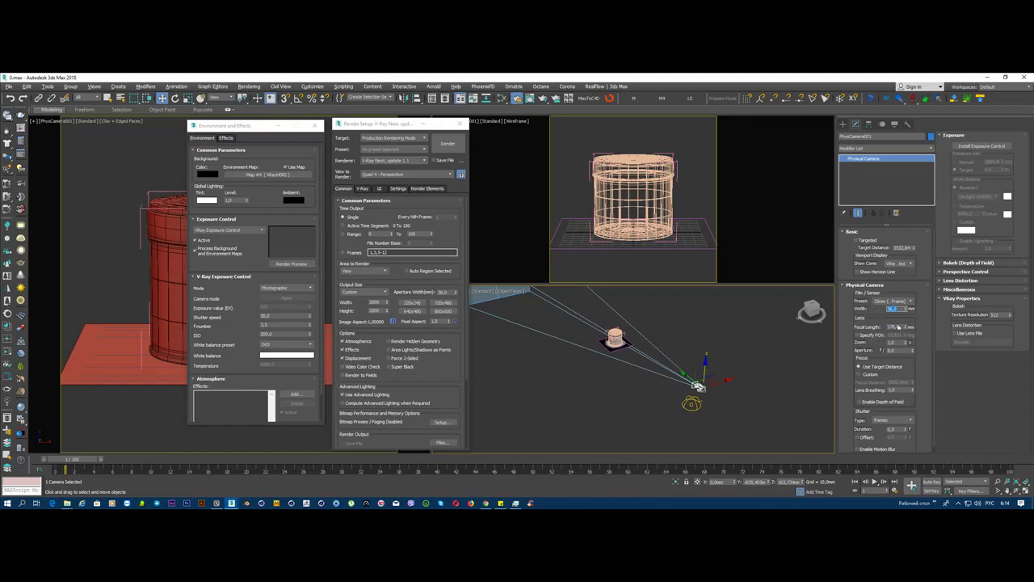
double_click(897, 327)
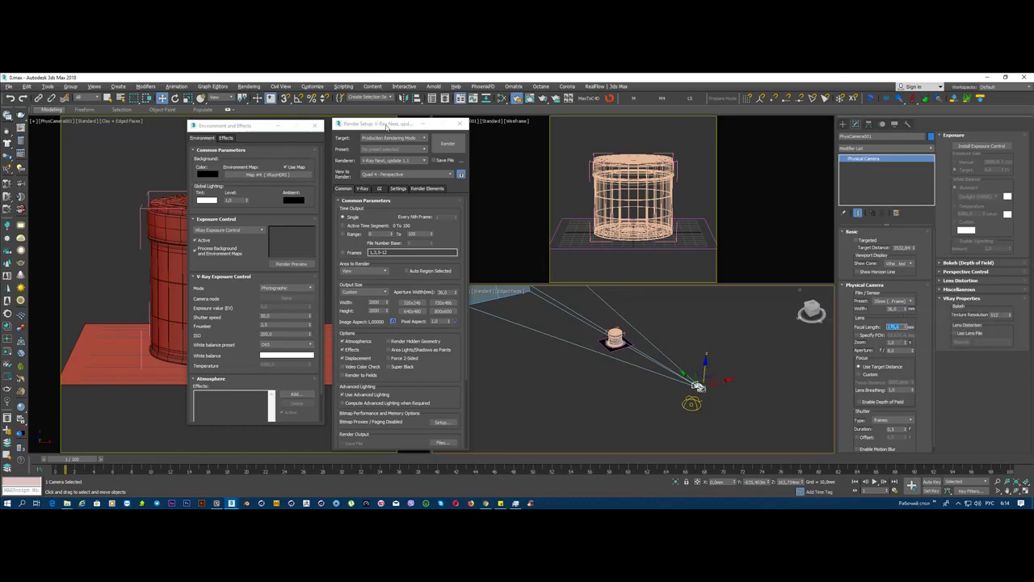
drag(388, 124, 457, 124)
drag(248, 126, 489, 159)
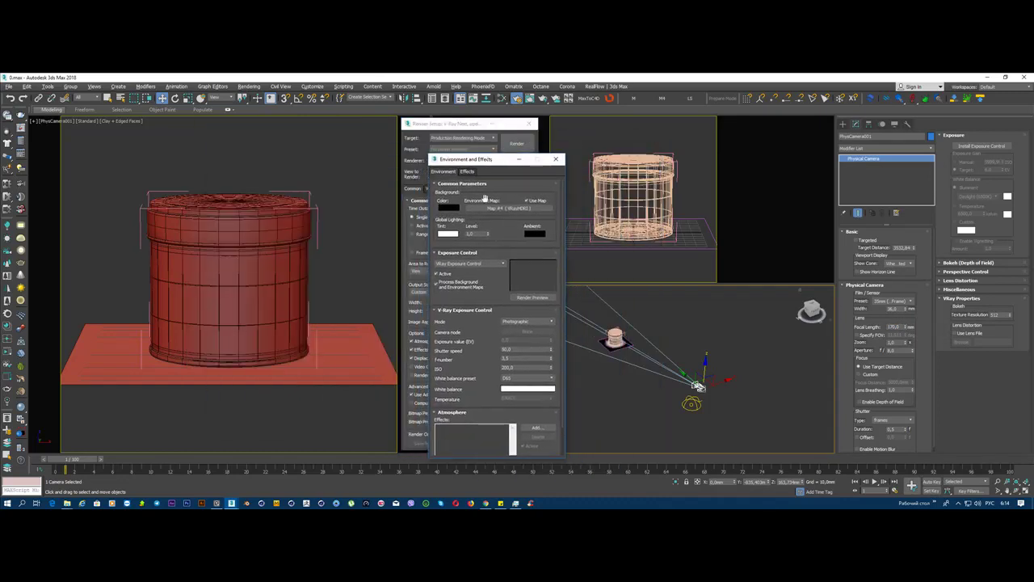
Step: Review the camera's focal length value beside the exposure settings
double_click(897, 327)
key(shift+Tab)
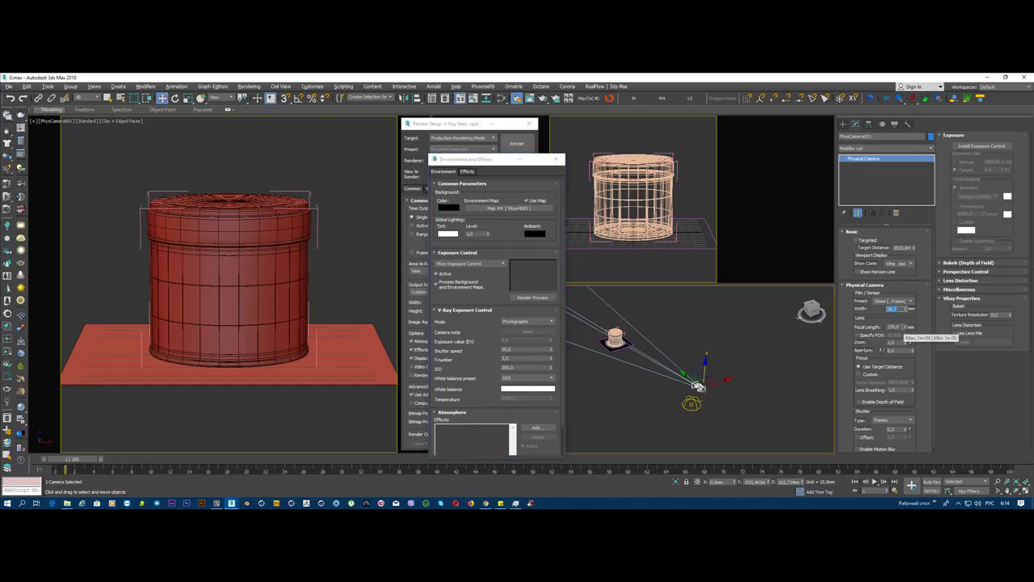
key(Tab)
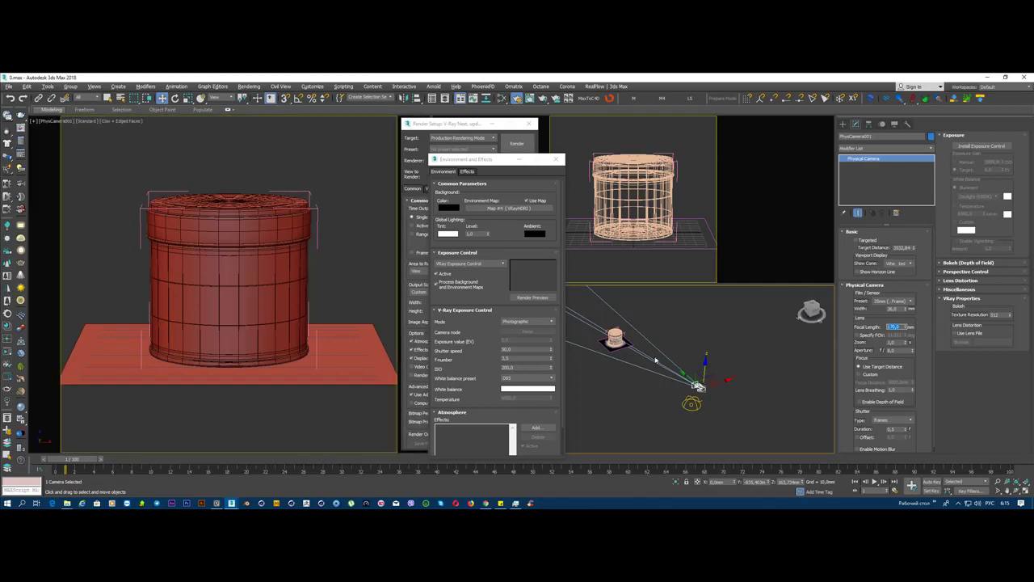
drag(476, 160, 724, 134)
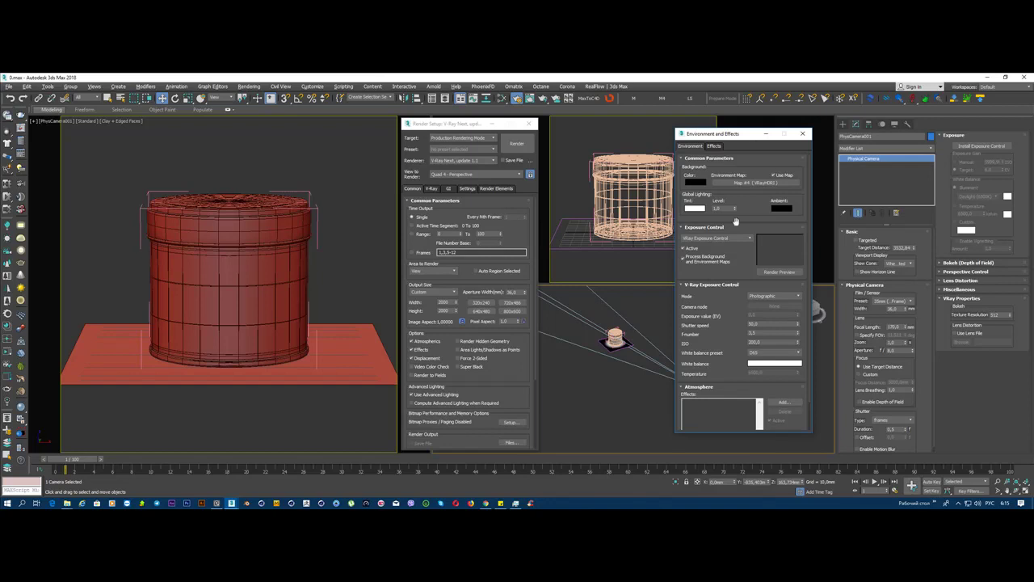
drag(742, 138, 626, 134)
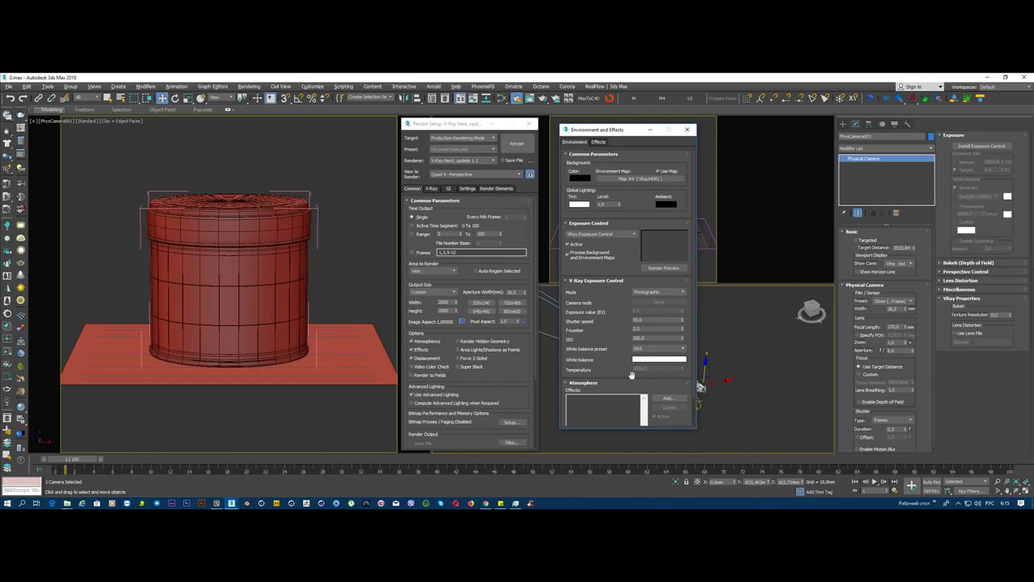
Step: Check the F-number, keep the D65 white balance preset, and open the Slate Material Editor
click(648, 320)
key(Tab)
key(Tab)
click(647, 350)
click(647, 350)
drag(621, 138, 488, 144)
click(502, 97)
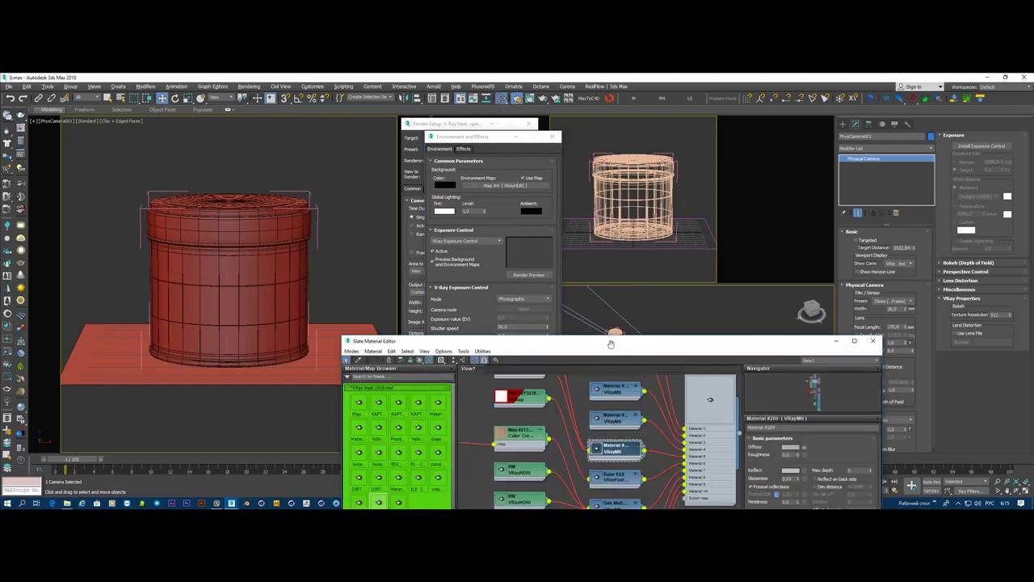
Step: Lay out the Slate nodes around Material #25 and Map #4 VRayHDRI, then select the dome light
drag(611, 344, 643, 170)
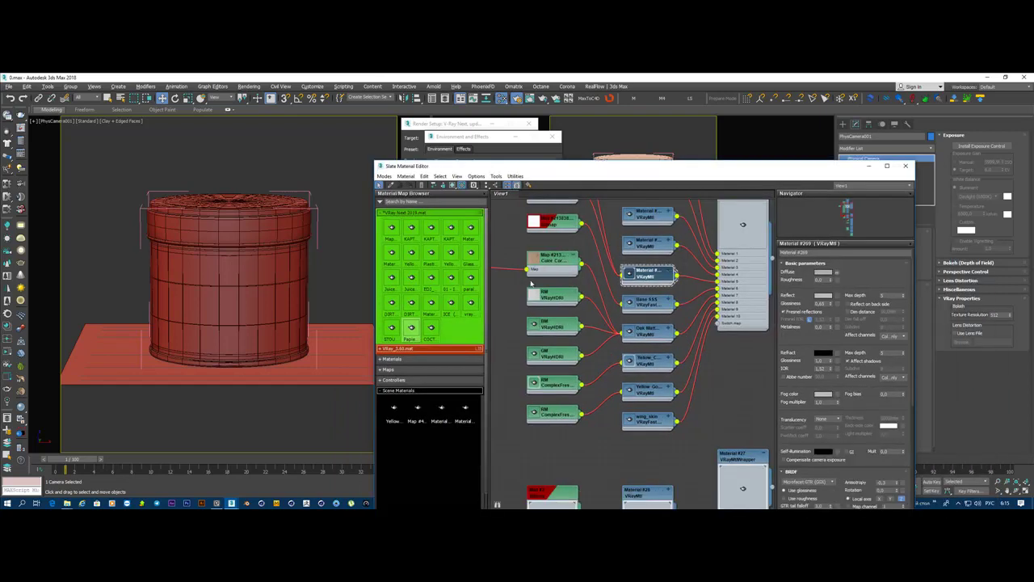
scroll(627, 329, down, 2)
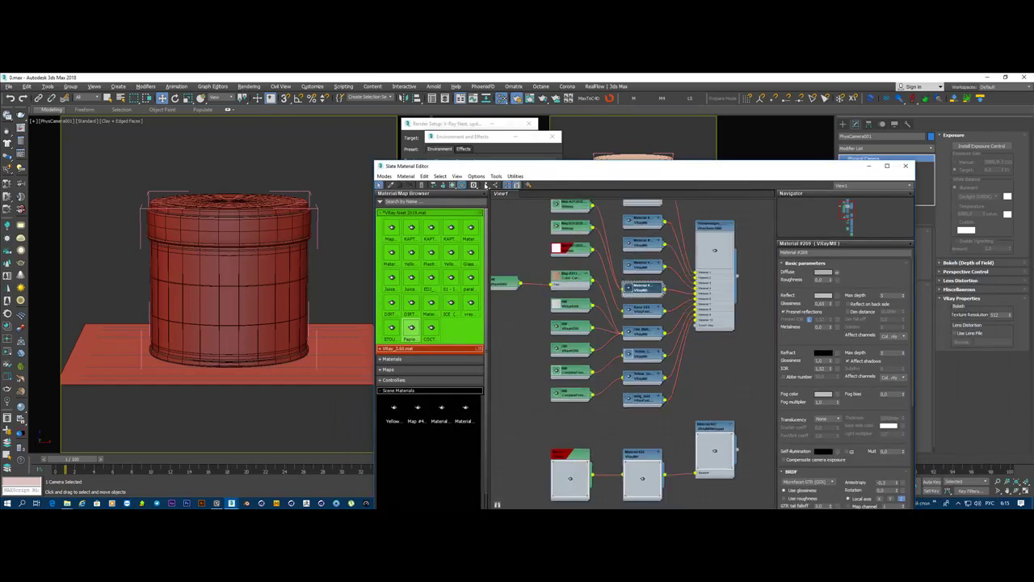
key(l)
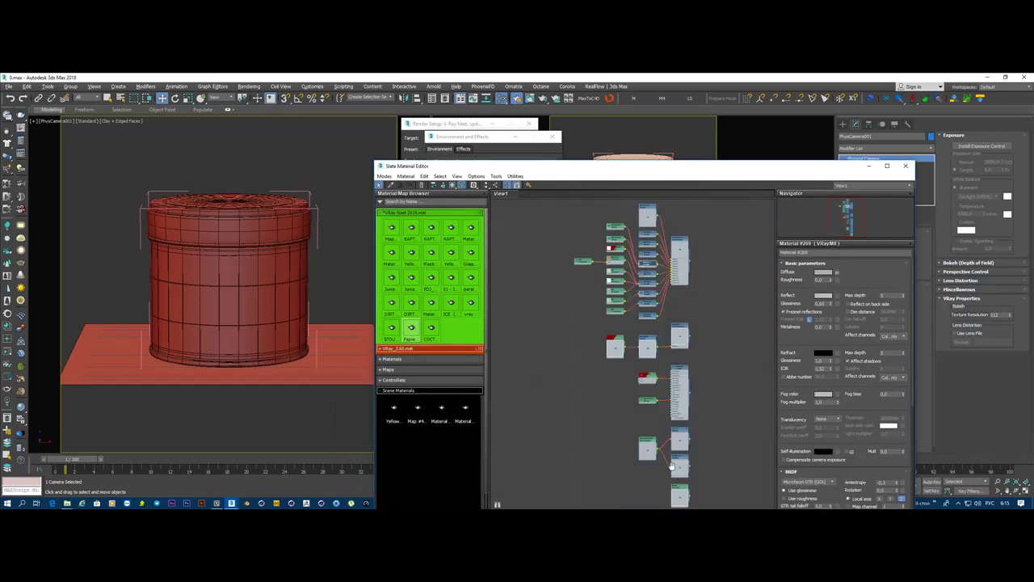
key(h)
scroll(636, 420, up, 2)
scroll(636, 420, up, 3)
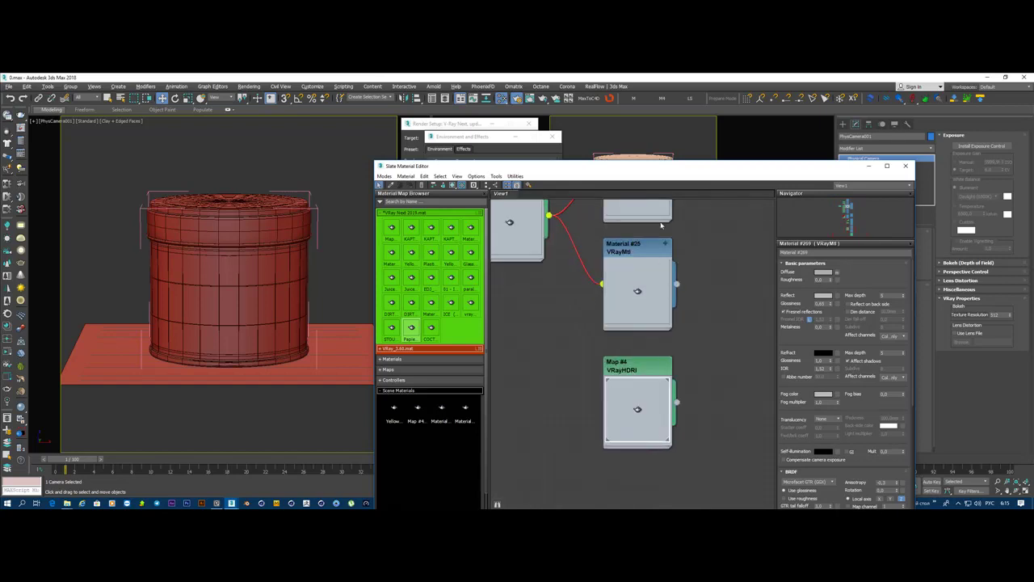
drag(655, 168, 169, 267)
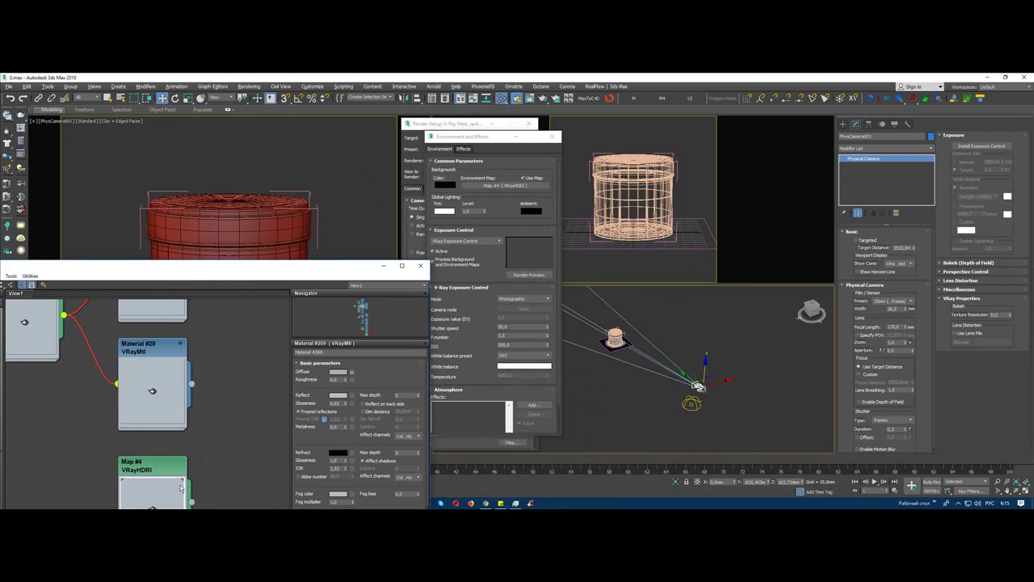
click(689, 404)
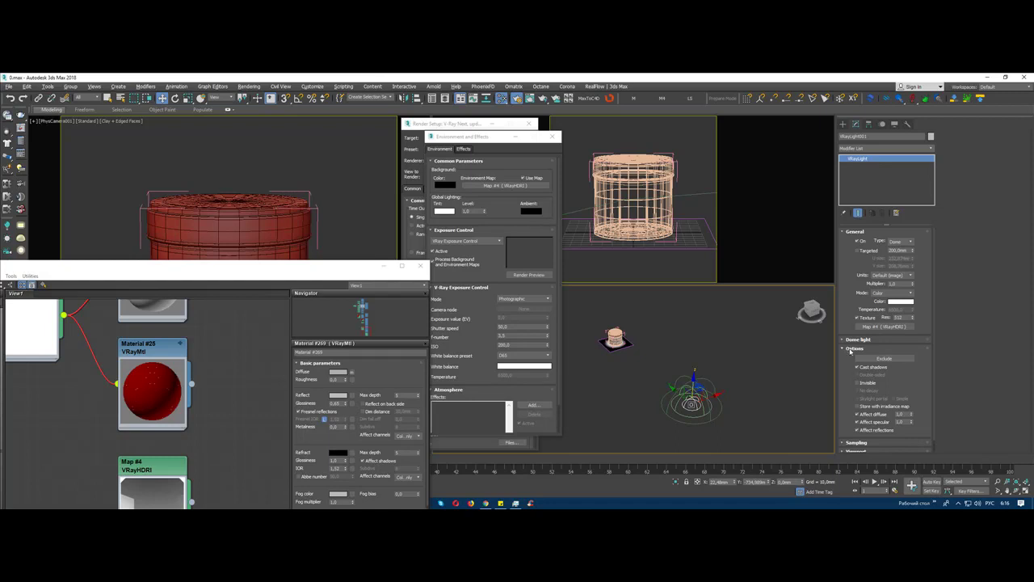
click(850, 350)
click(851, 349)
click(851, 349)
click(854, 341)
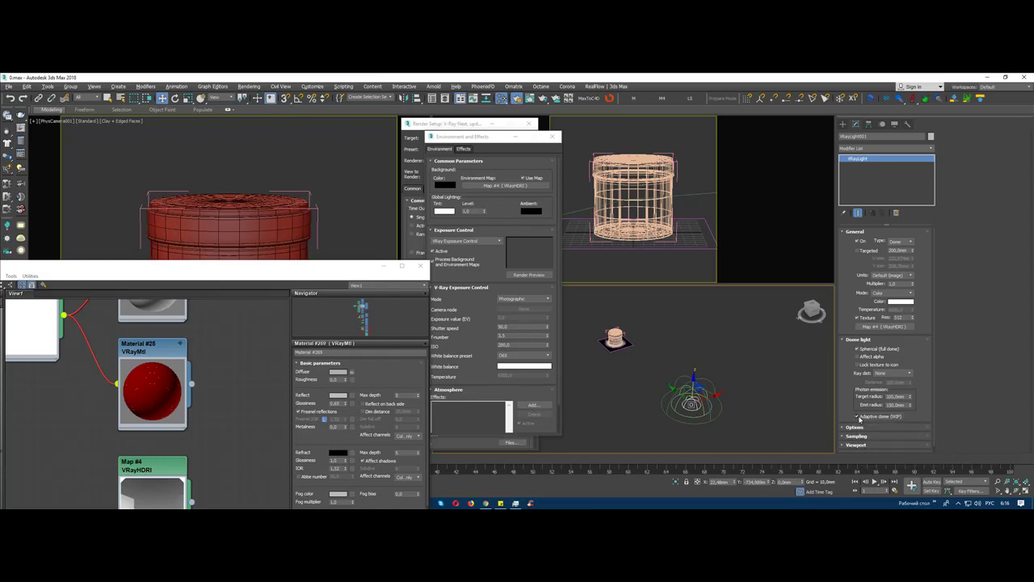
mouse_move(877, 417)
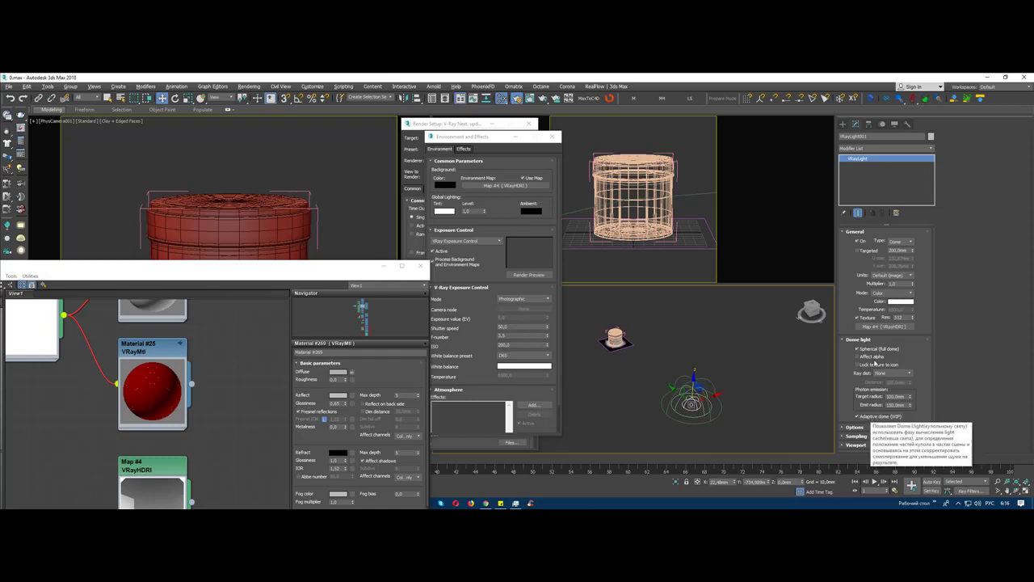
click(853, 339)
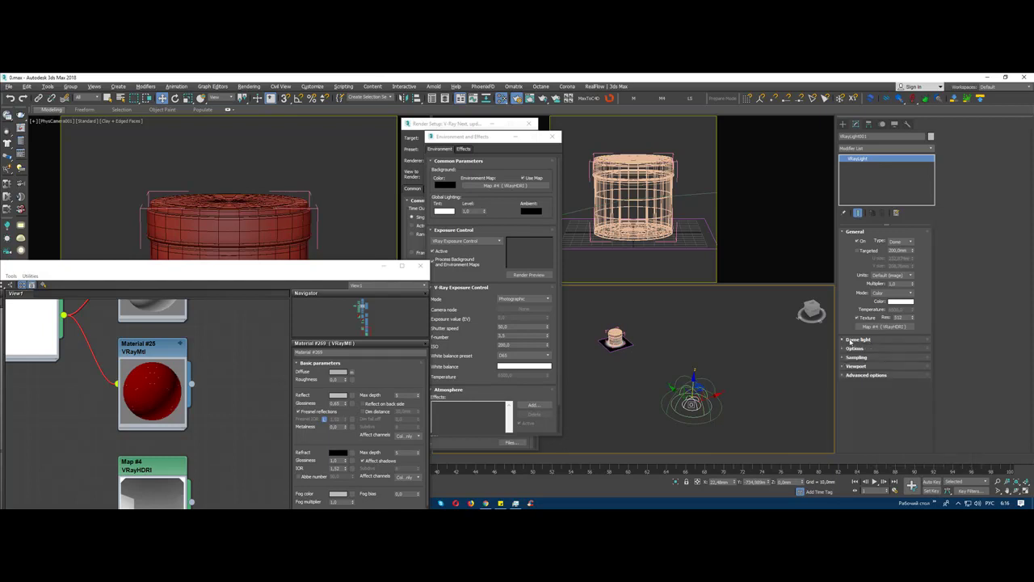
drag(480, 139, 527, 155)
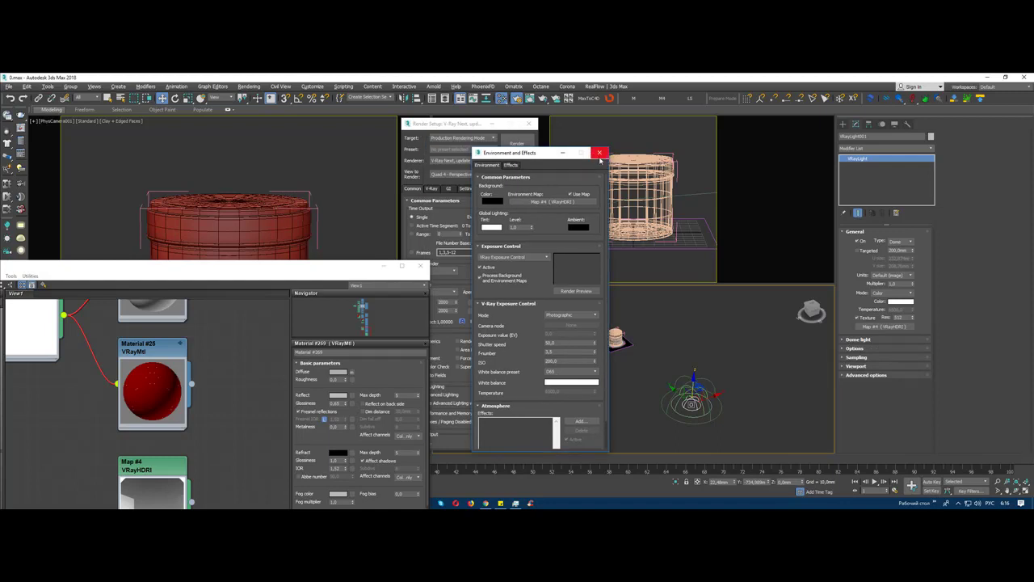
Step: Close Environment and Effects, freeze the dome light, and select the SHADOW plane
click(599, 152)
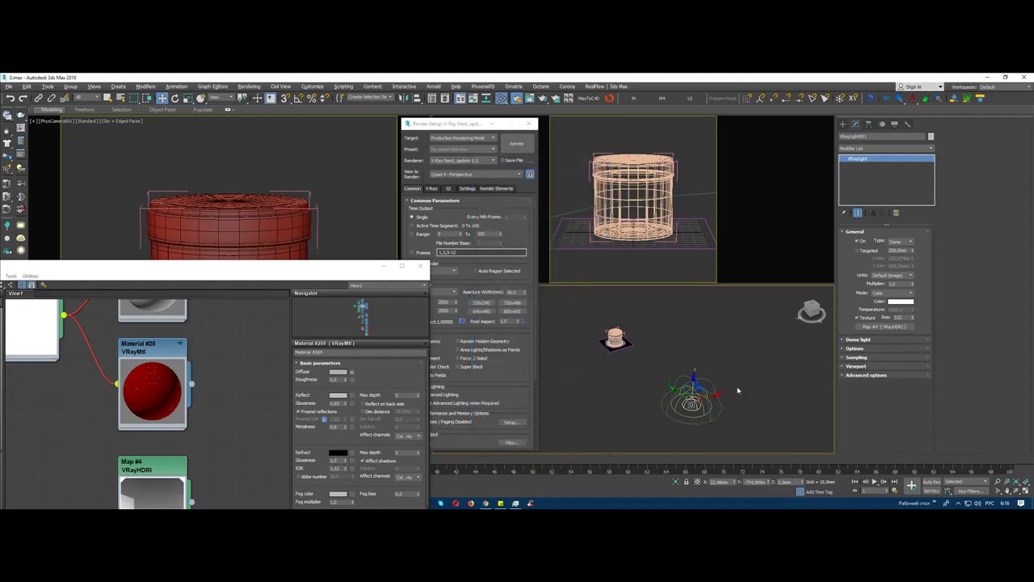
click(683, 426)
right_click(692, 316)
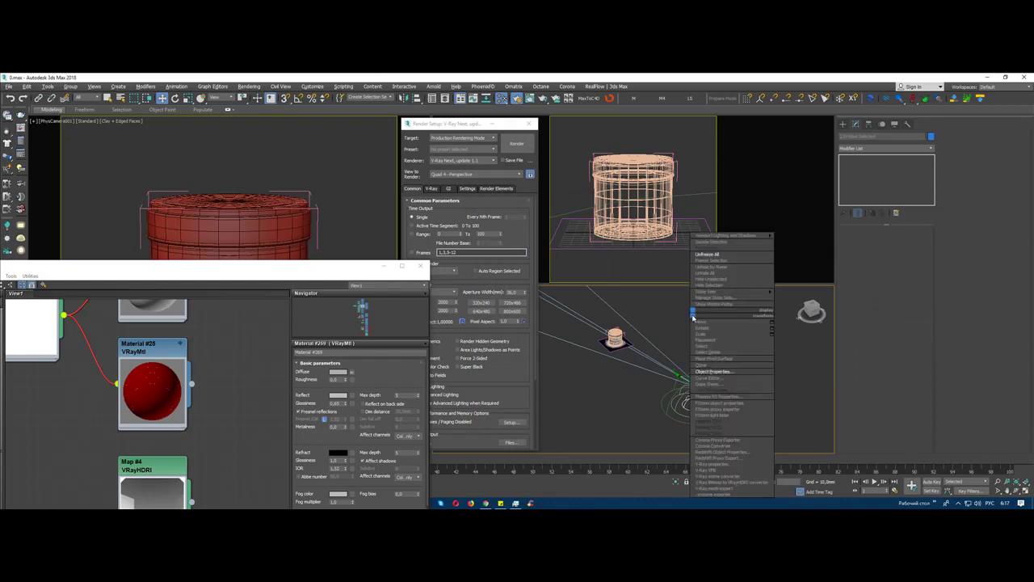
click(726, 261)
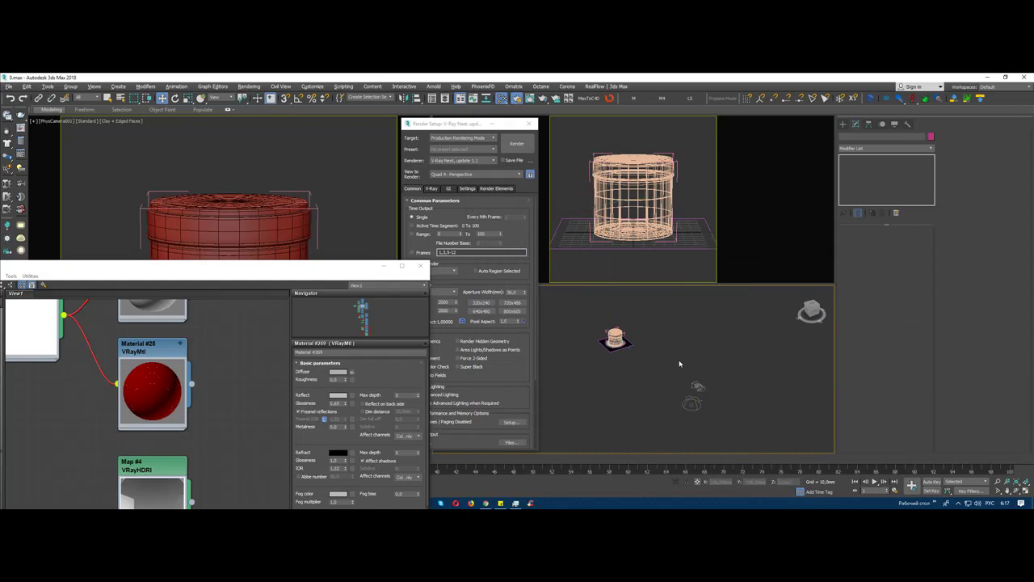
scroll(606, 331, up, 3)
scroll(622, 332, up, 2)
click(634, 333)
click(635, 333)
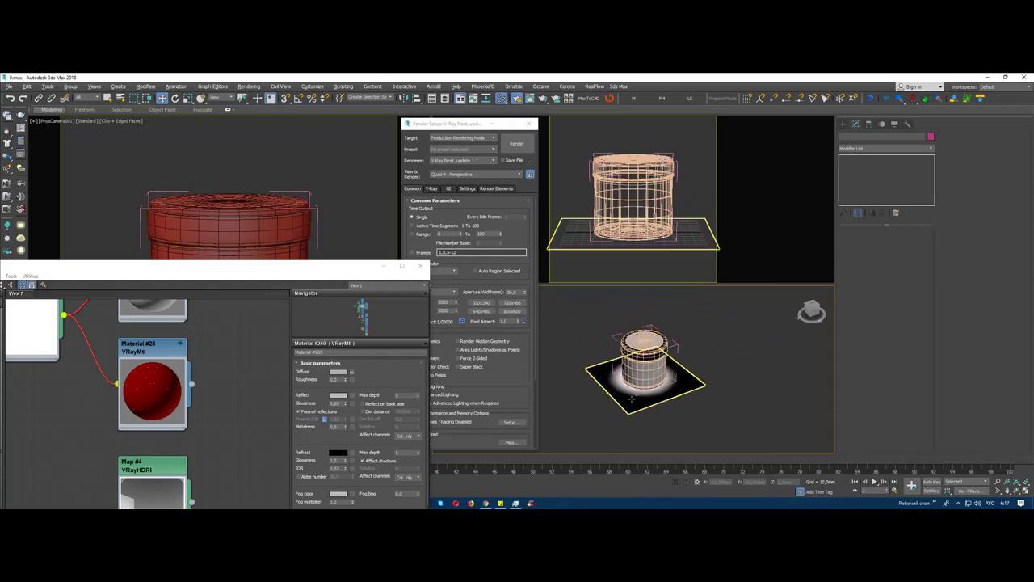
Step: Close Render Setup and pan the Slate view to select the Material #27 wrapper node
drag(310, 275, 380, 148)
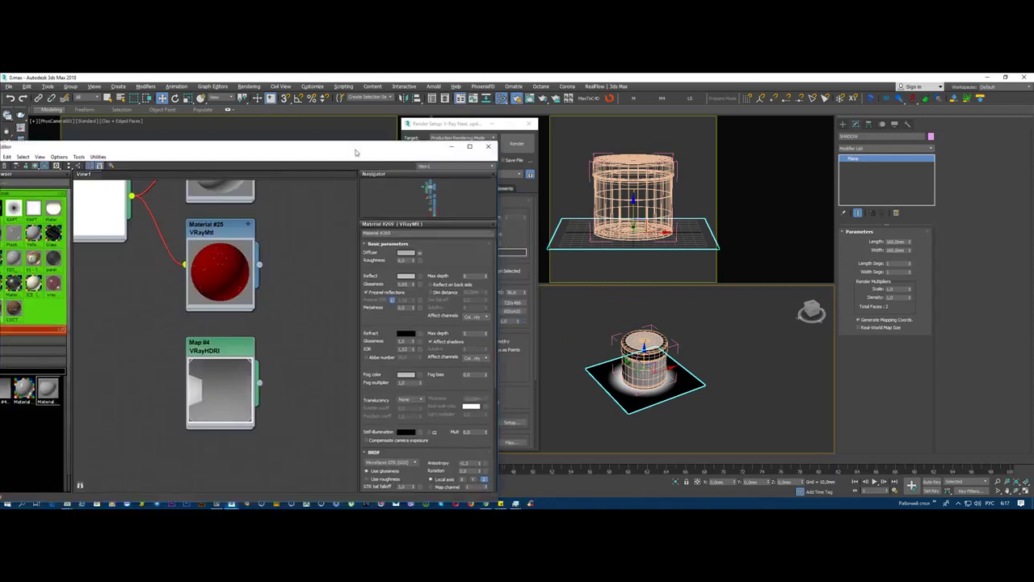
click(479, 208)
click(528, 123)
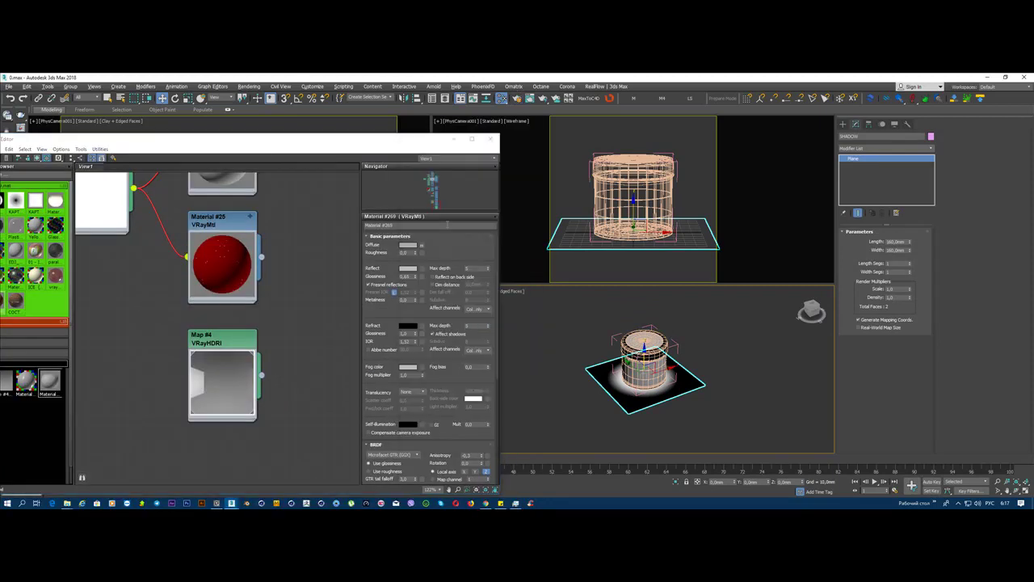
drag(261, 148, 309, 102)
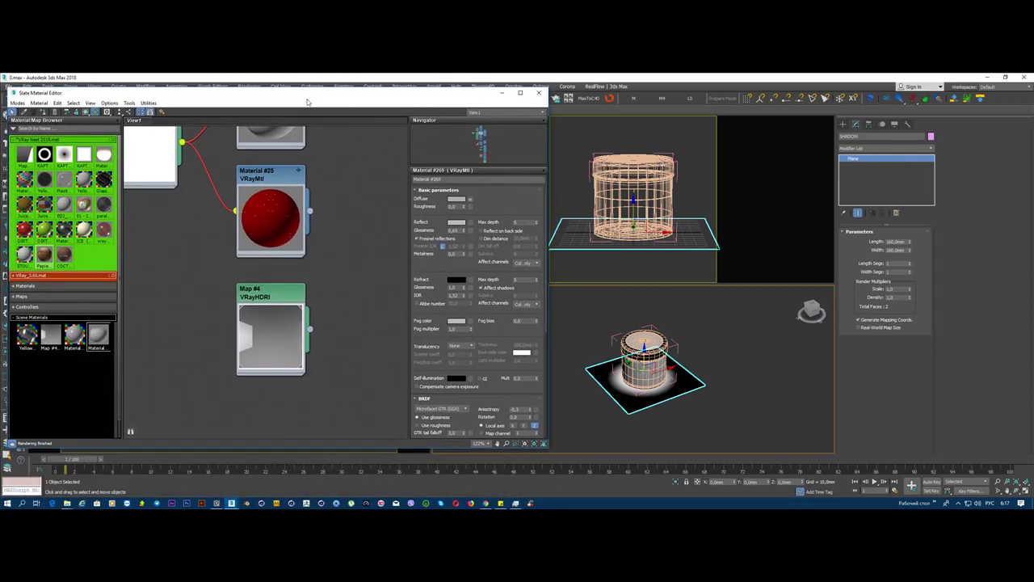
middle_drag(222, 315, 231, 364)
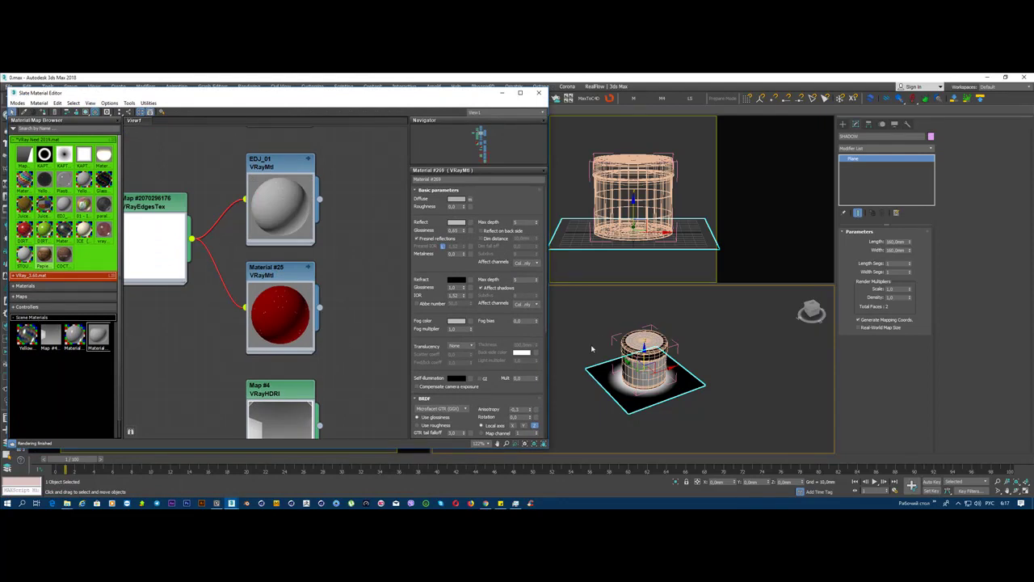
mouse_move(330, 383)
middle_down()
mouse_move(313, 316)
mouse_move(337, 358)
mouse_move(342, 416)
mouse_move(304, 247)
mouse_move(352, 339)
mouse_move(319, 316)
middle_up()
scroll(304, 246, down, 2)
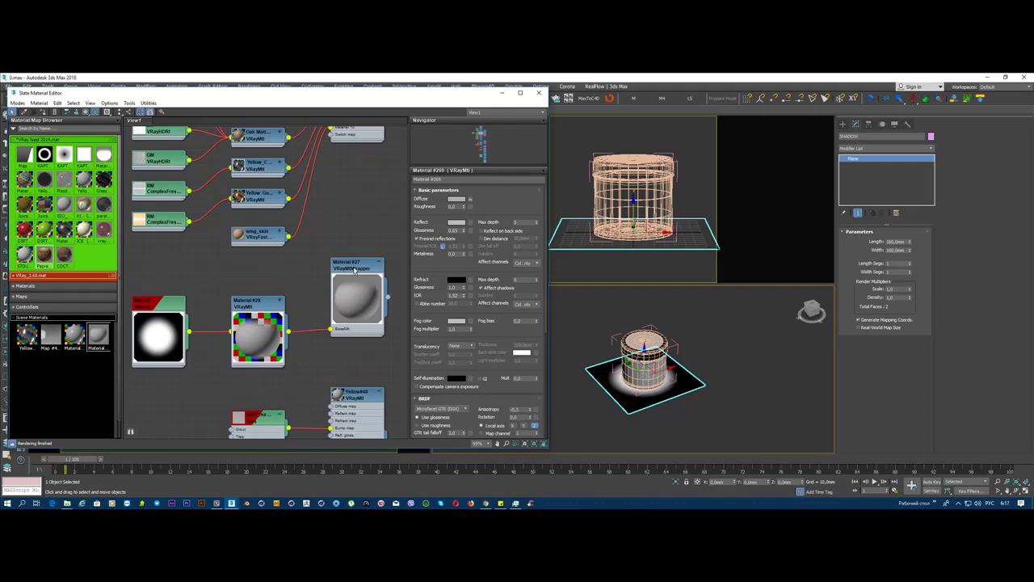
click(354, 270)
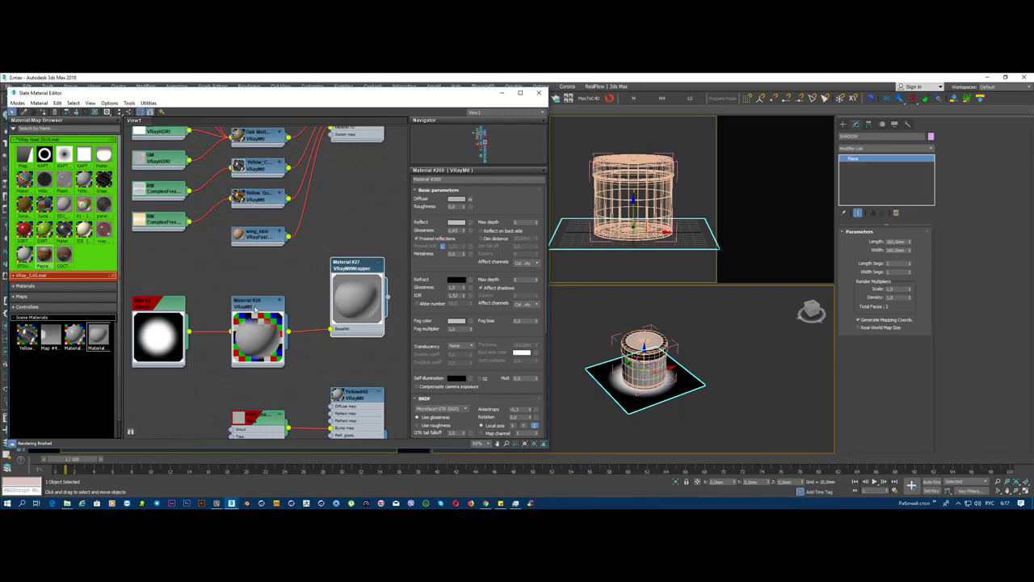
Step: Check Material #28's Map #2 Bitmap link and place it between the map and wrapper
drag(261, 314, 261, 299)
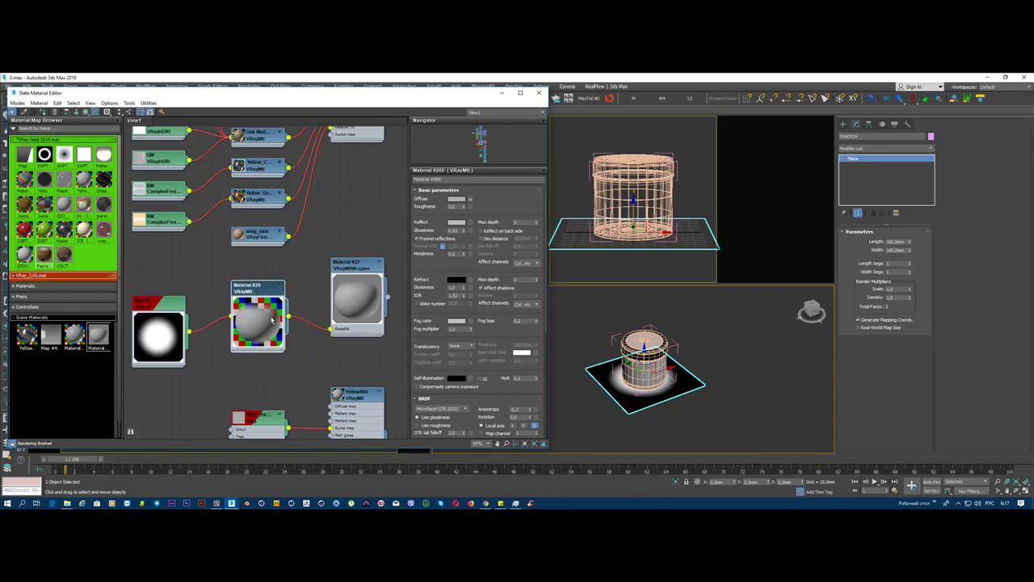
drag(159, 309, 168, 301)
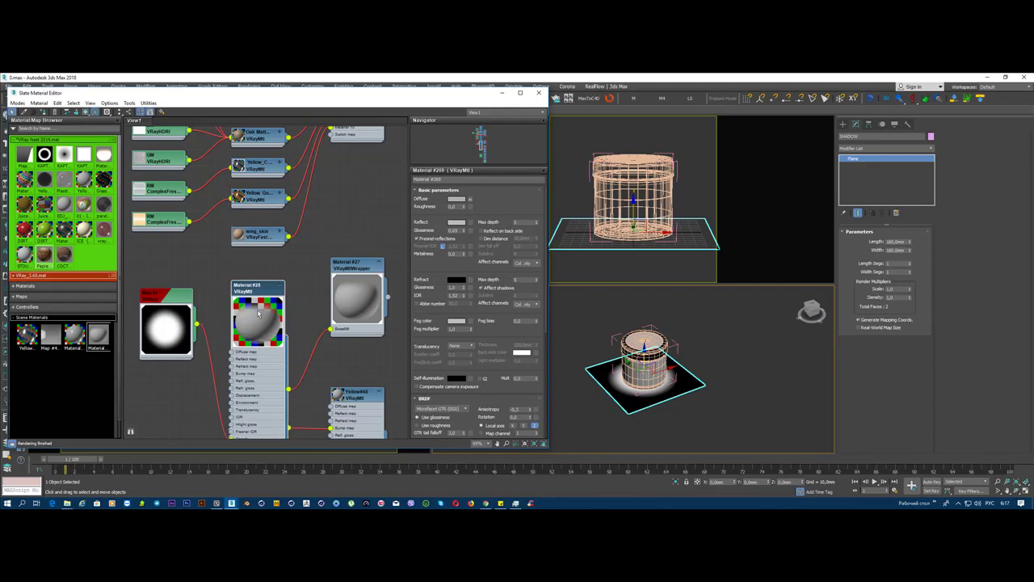
drag(259, 302, 320, 241)
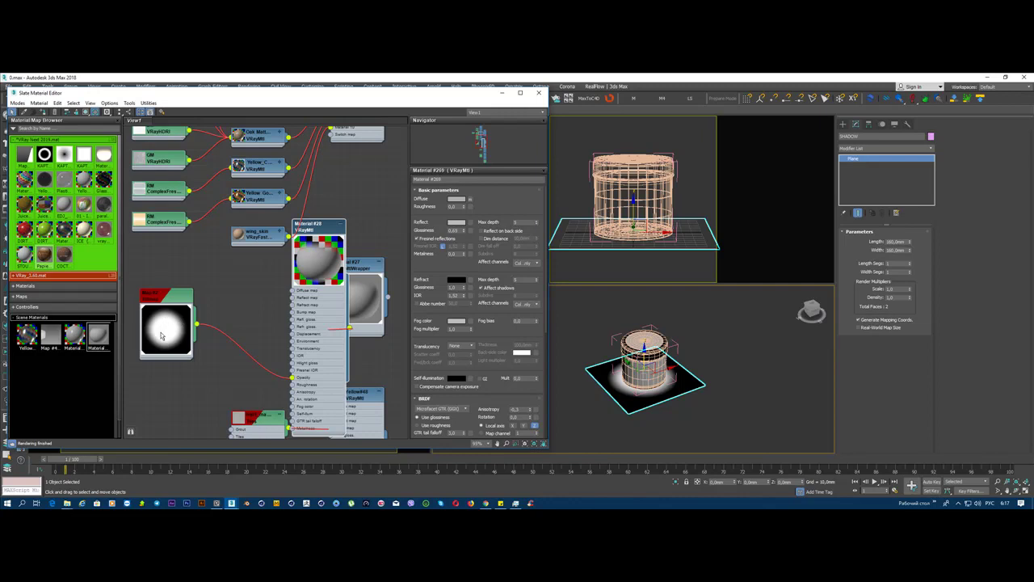
click(344, 223)
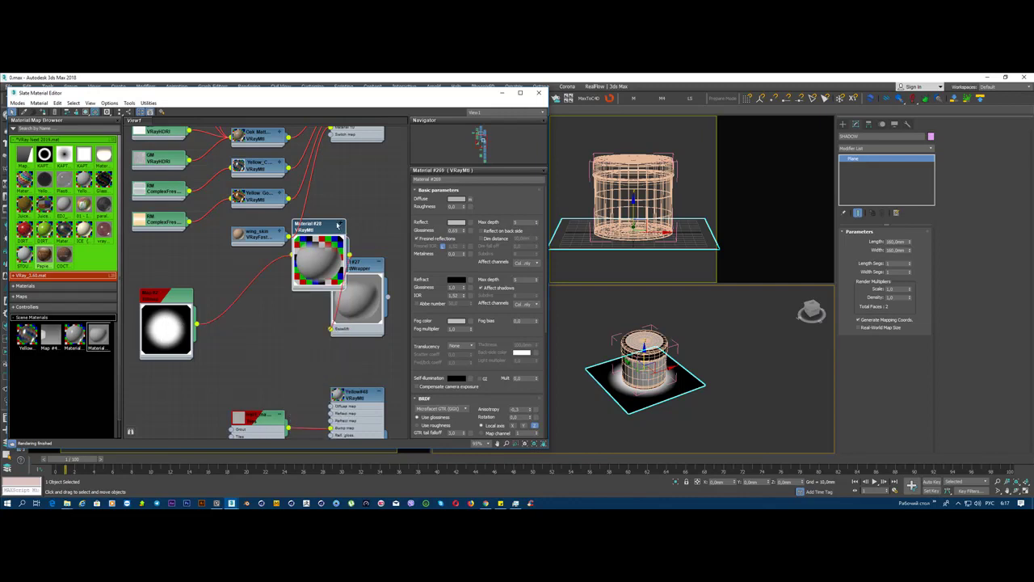
drag(315, 225, 263, 286)
mouse_move(224, 329)
middle_down()
mouse_move(307, 372)
mouse_move(300, 329)
middle_up()
scroll(324, 396, down, 2)
middle_drag(301, 209, 301, 286)
double_click(247, 211)
Step: Set the Yellowimages_Mat_01 VRaySwitchMtl Switch value to 0, turning its preview dark
drag(246, 212, 247, 240)
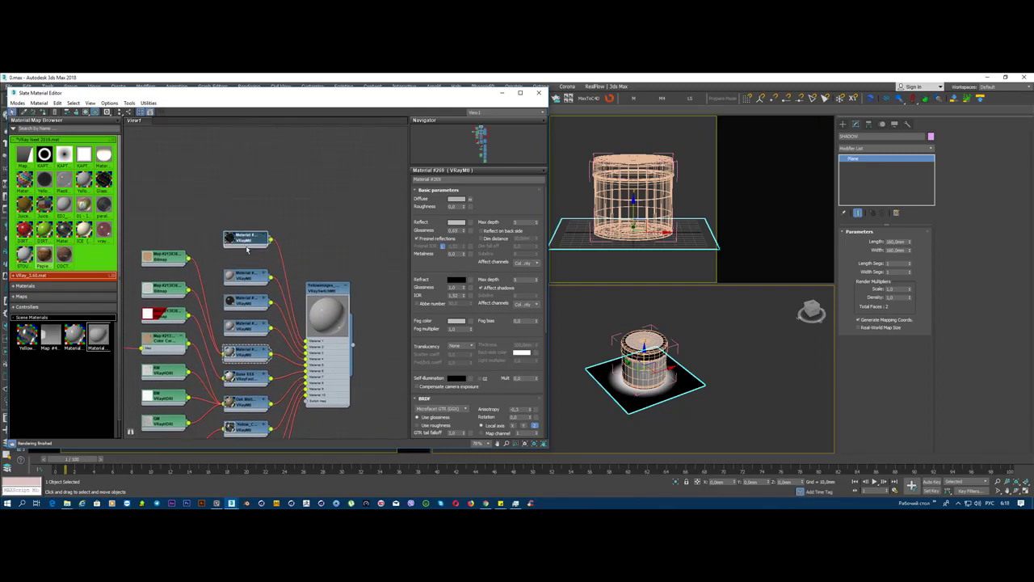
middle_drag(312, 300, 312, 209)
scroll(312, 208, up, 2)
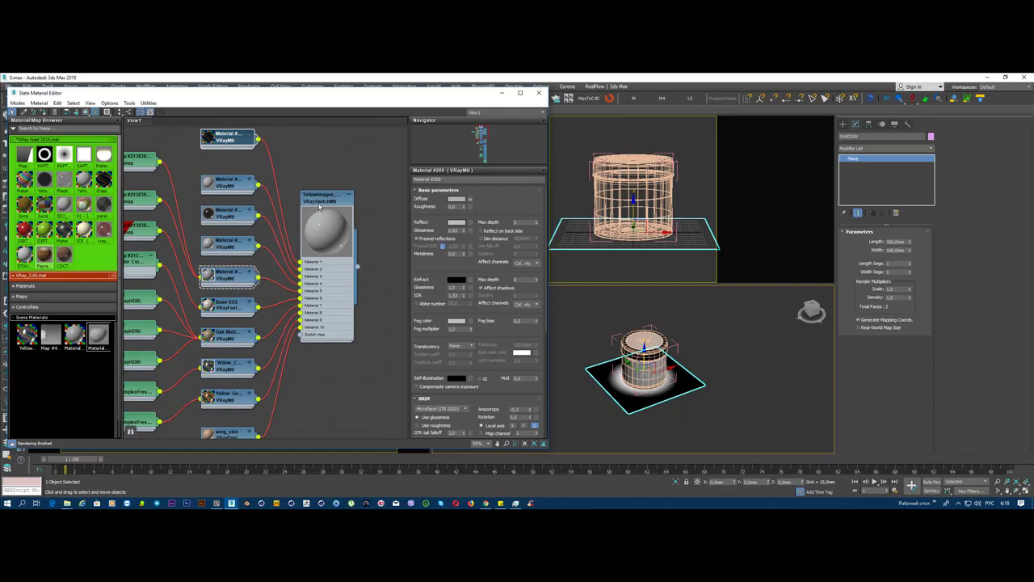
drag(319, 208, 350, 201)
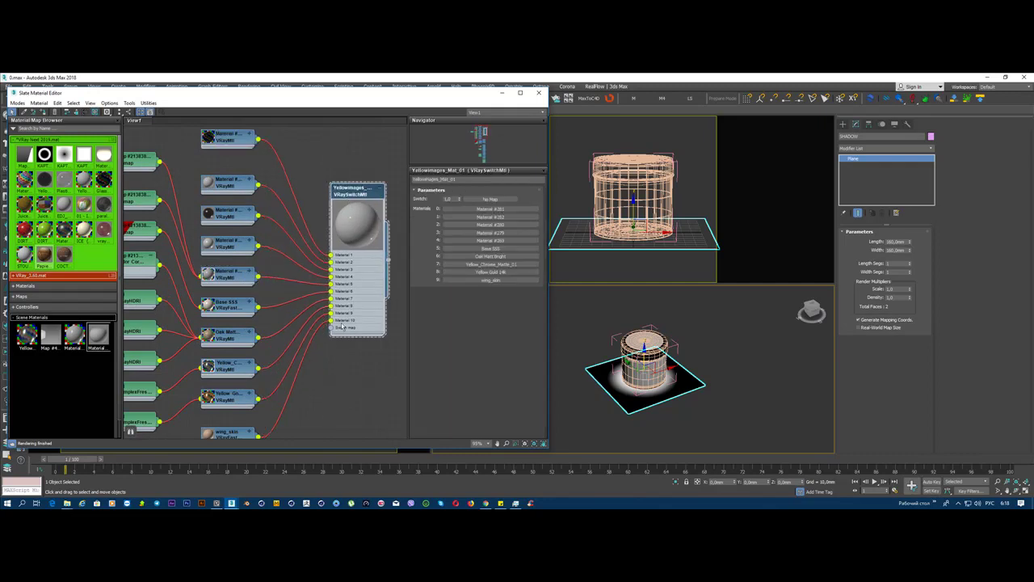
double_click(452, 199)
text(0)
key(Return)
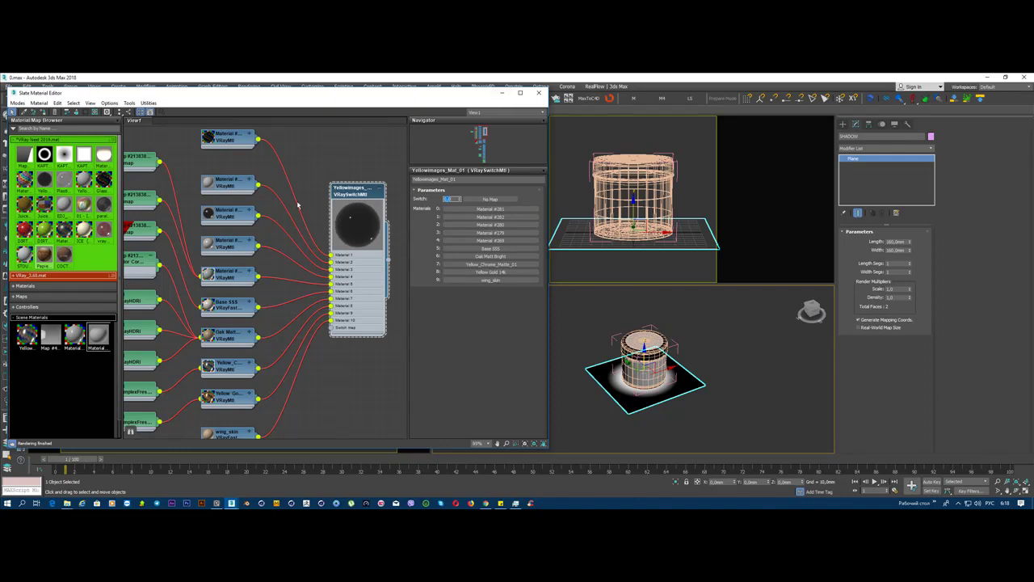
scroll(340, 286, down, 2)
scroll(307, 246, down, 2)
scroll(308, 247, down, 2)
scroll(312, 246, down, 2)
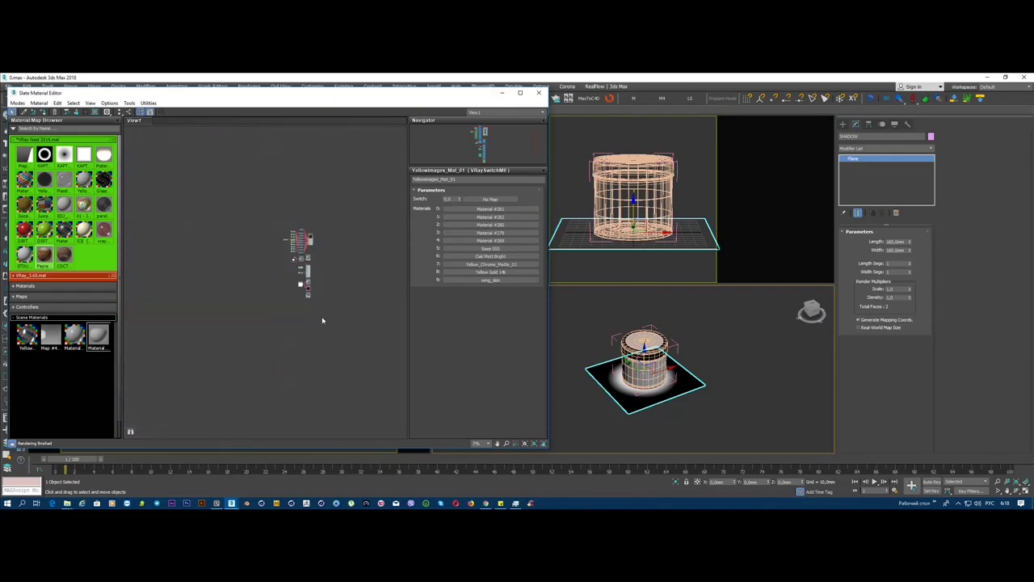
scroll(307, 257, up, 2)
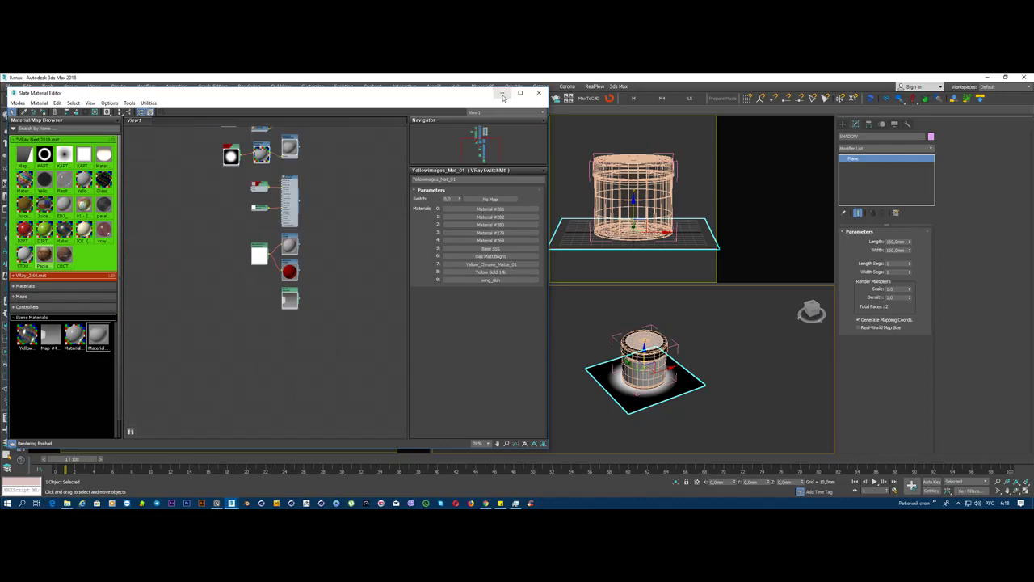
Step: Minimize the material editor and bring up Render Setup's V-Ray settings
click(503, 94)
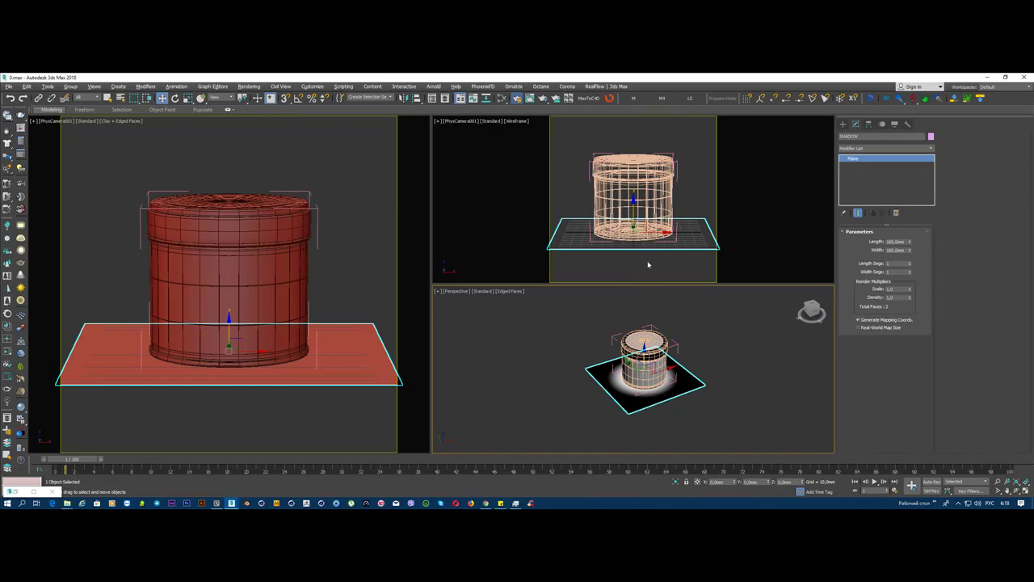
key(F10)
drag(437, 124, 602, 120)
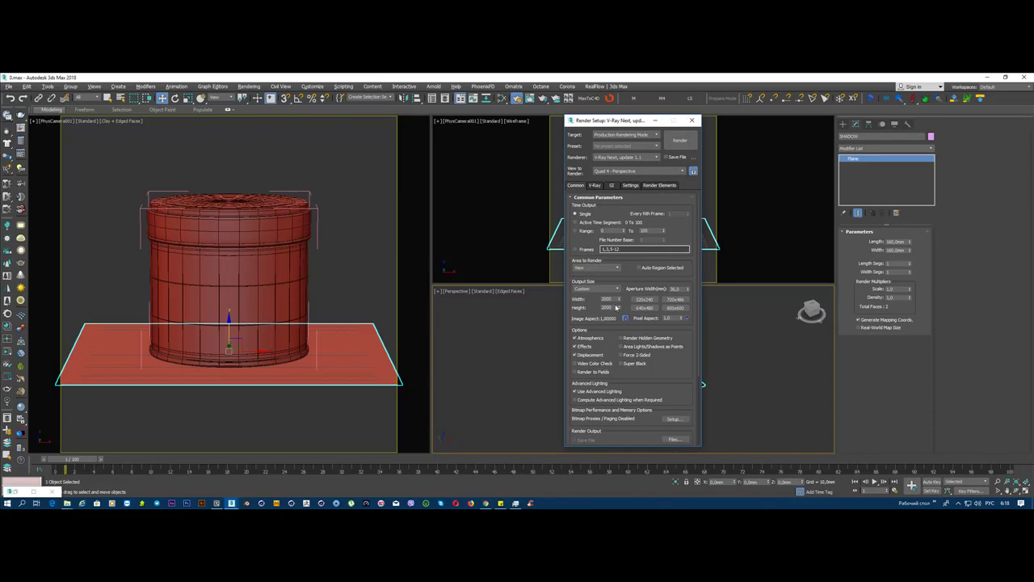
click(593, 186)
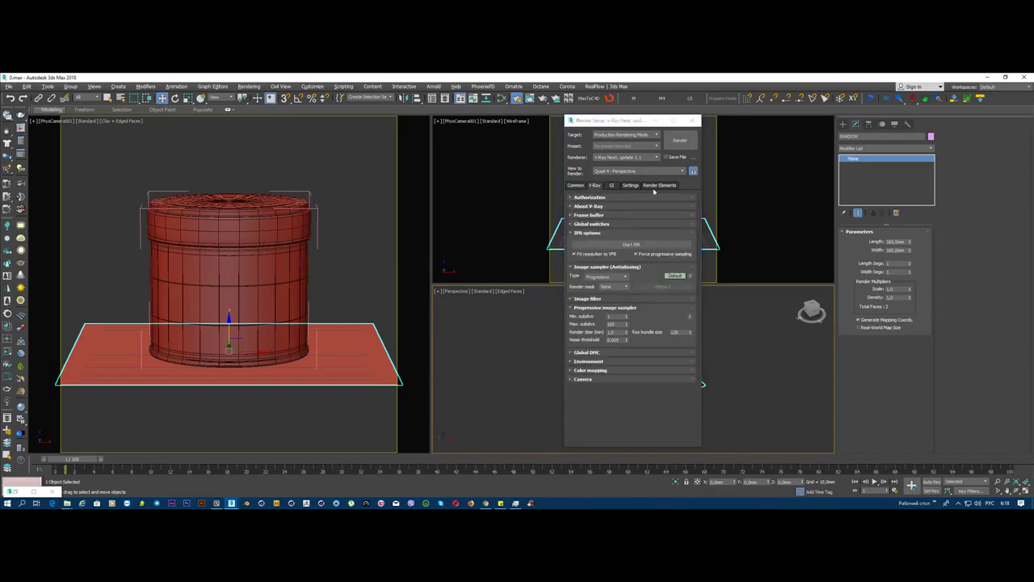
mouse_move(616, 339)
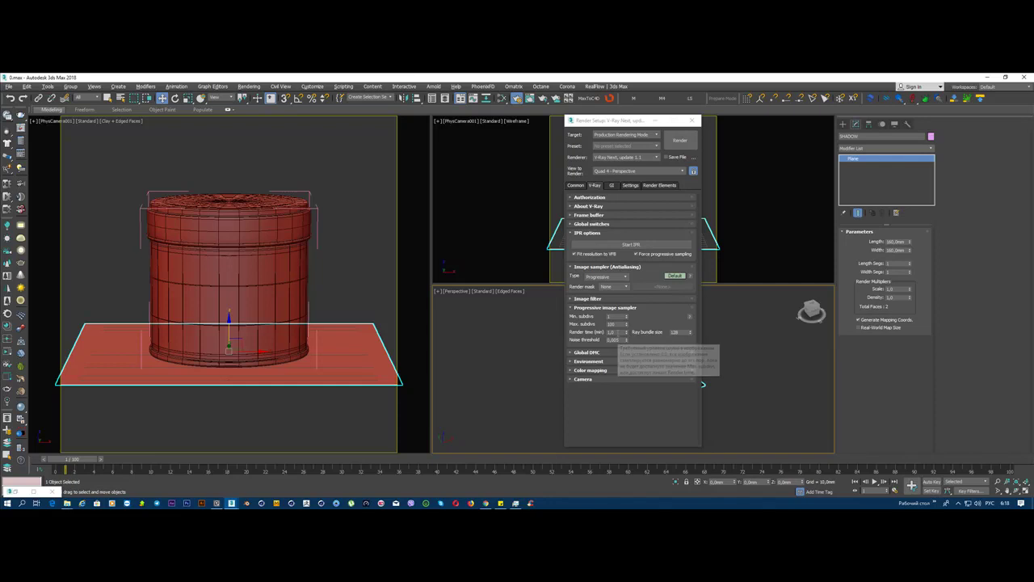
click(614, 332)
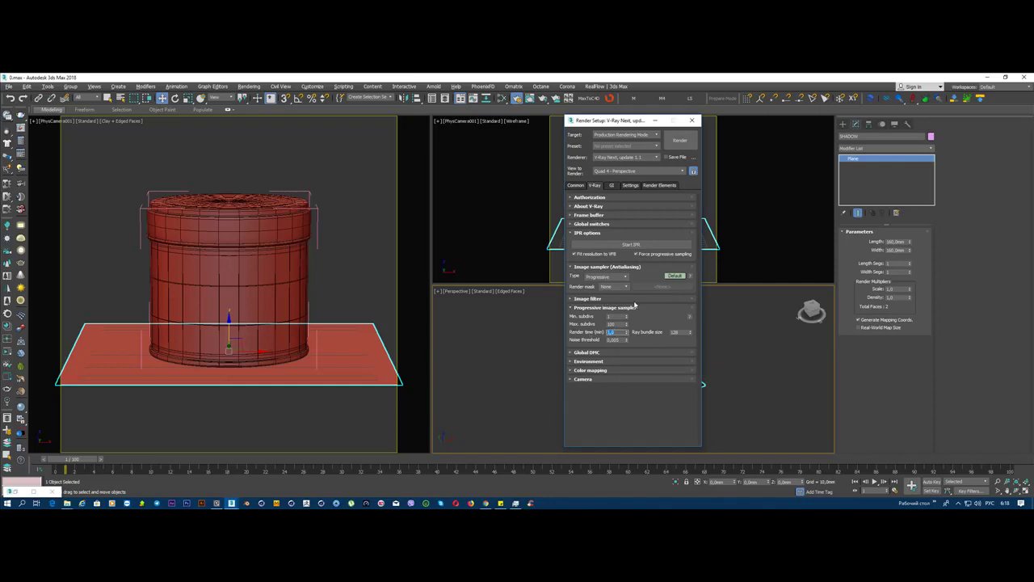
Step: Set colour mapping to Linear multiply with dark multiplier 2,2 and bright multiplier 2
click(596, 371)
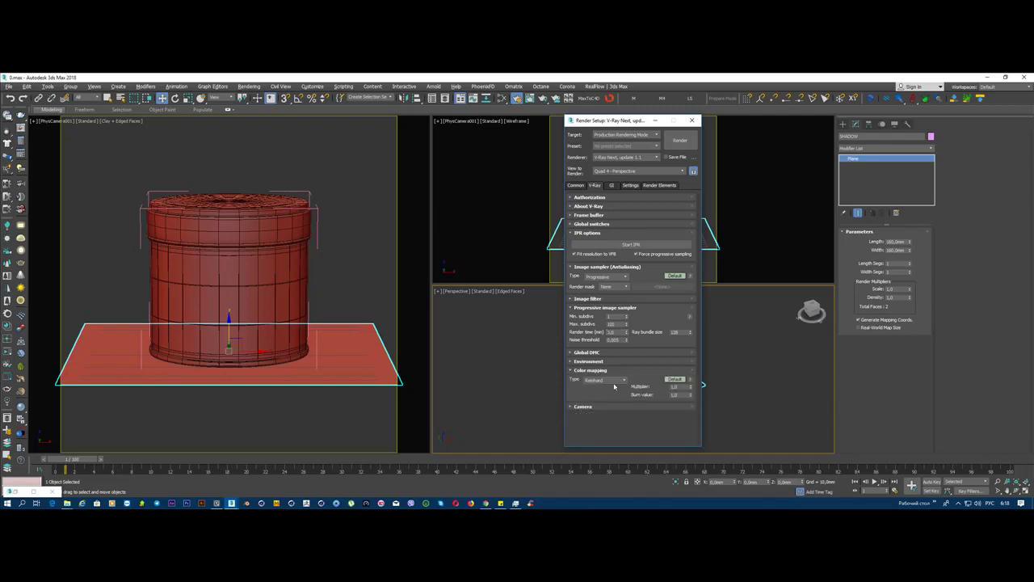
click(601, 380)
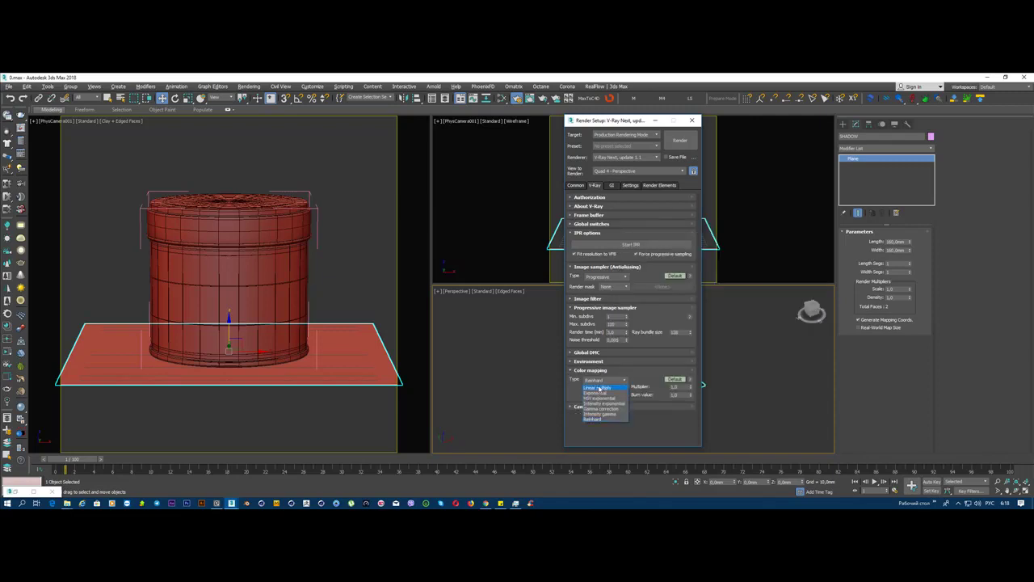
click(596, 389)
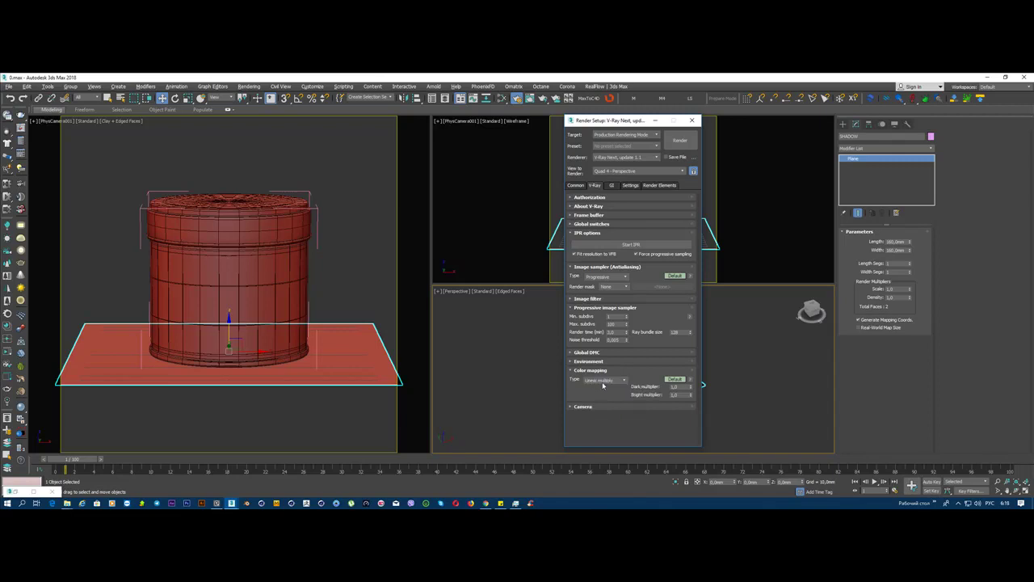
key(Tab)
text(2,2)
key(Tab)
text(2)
Step: Collapse the Color mapping and IPR options rollouts and expand V-Ray's Global switches rollout
click(592, 370)
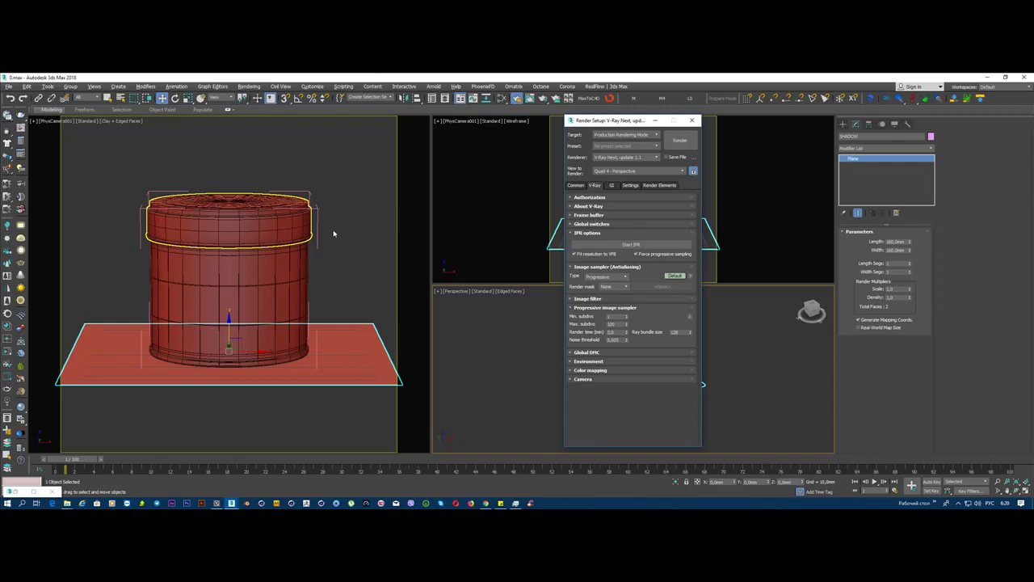
click(582, 234)
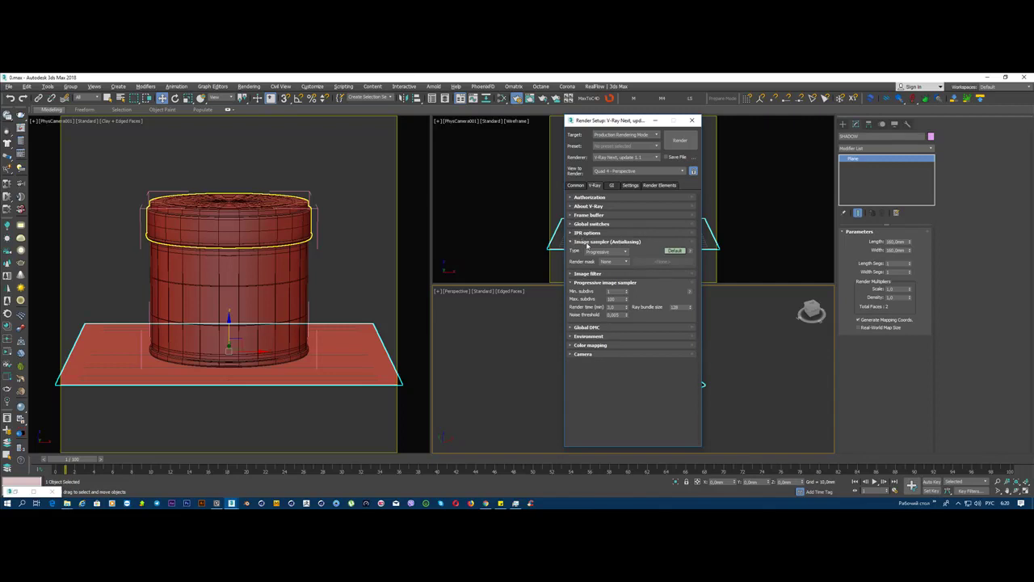
click(589, 242)
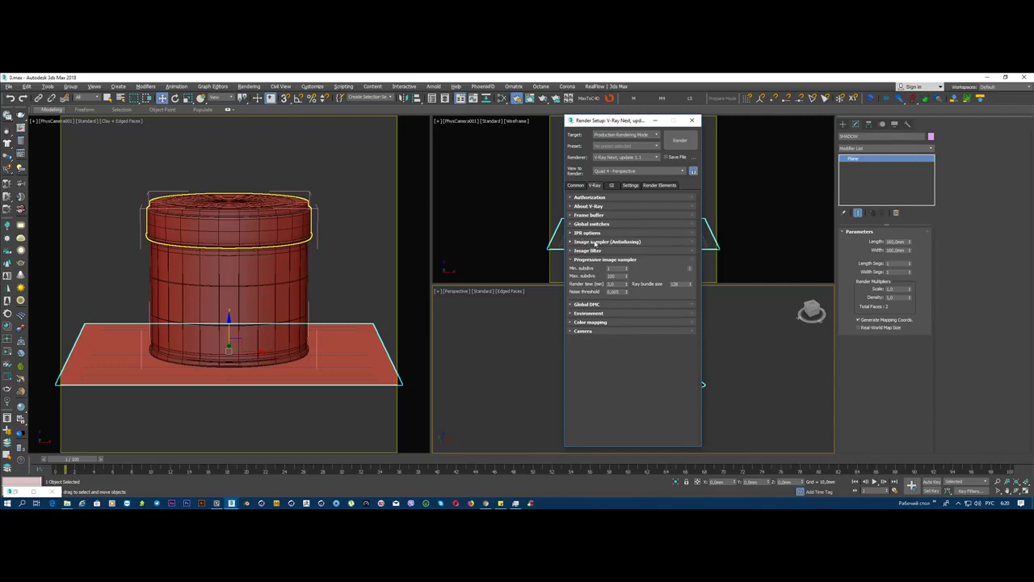
click(591, 242)
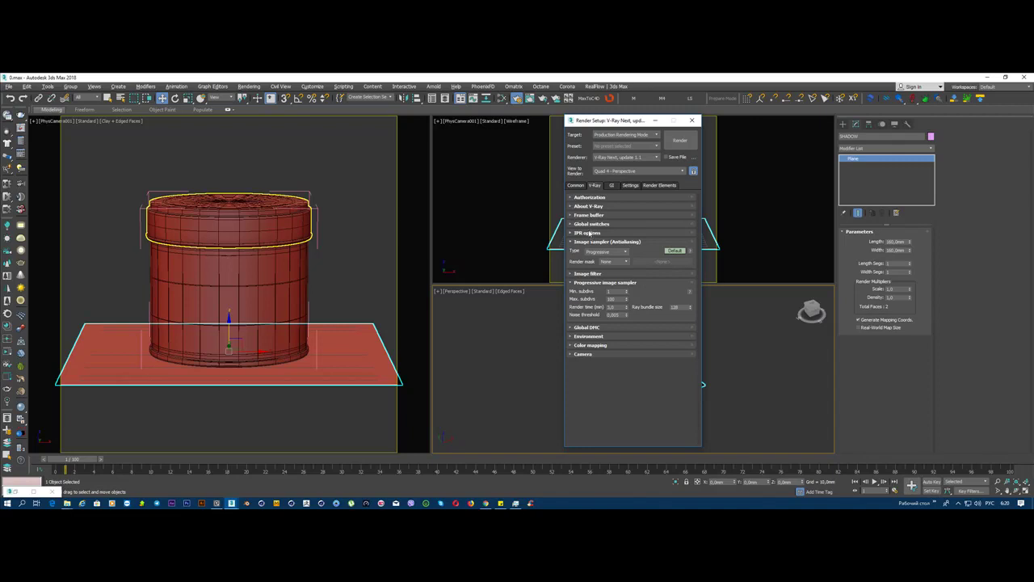
click(590, 224)
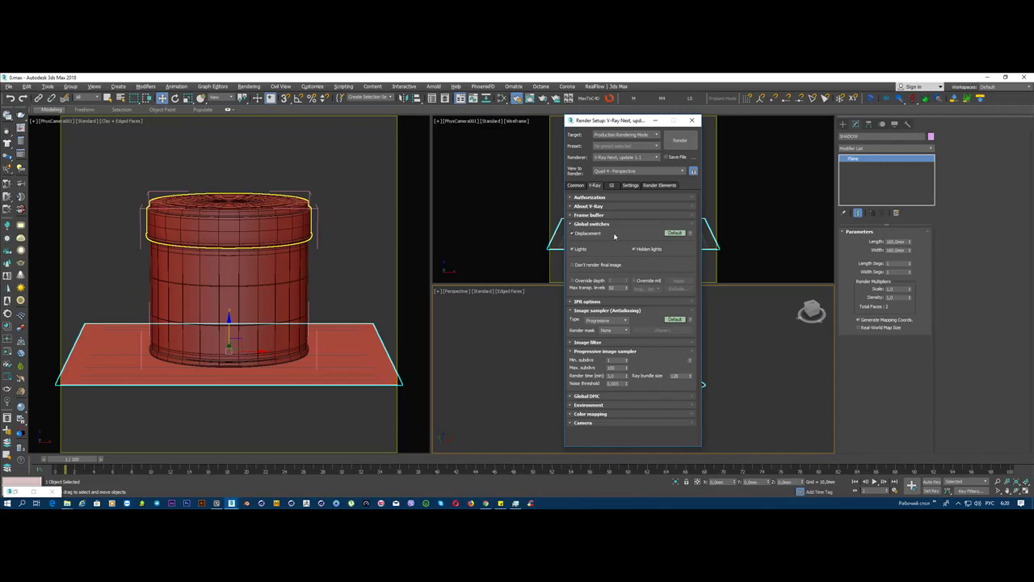
Step: Enable Override mtl and instance the VRaySwitchMtl from Slate into its slot
click(636, 281)
click(502, 98)
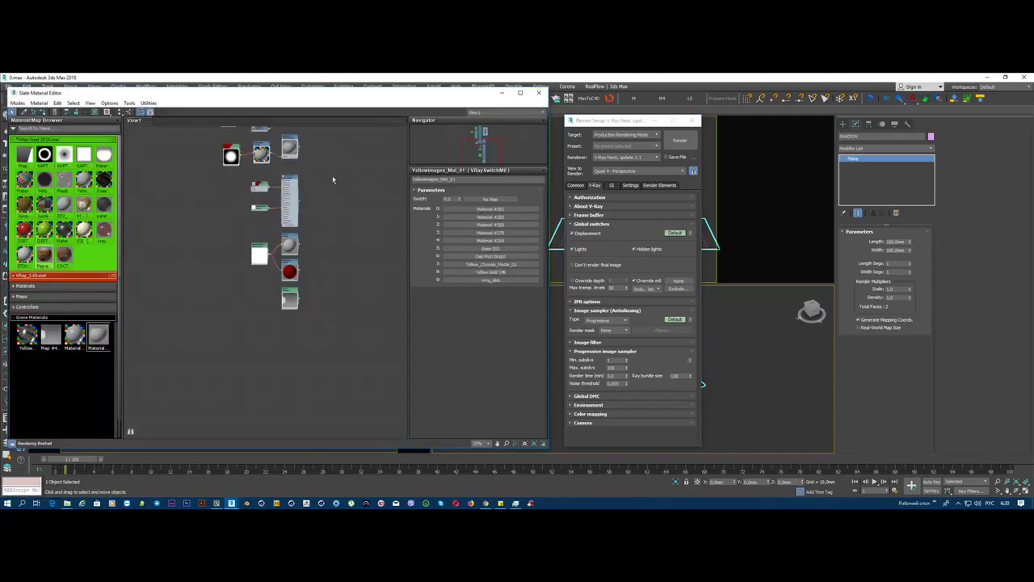
scroll(323, 308, up, 2)
scroll(311, 287, up, 2)
scroll(299, 271, up, 3)
scroll(293, 265, up, 1)
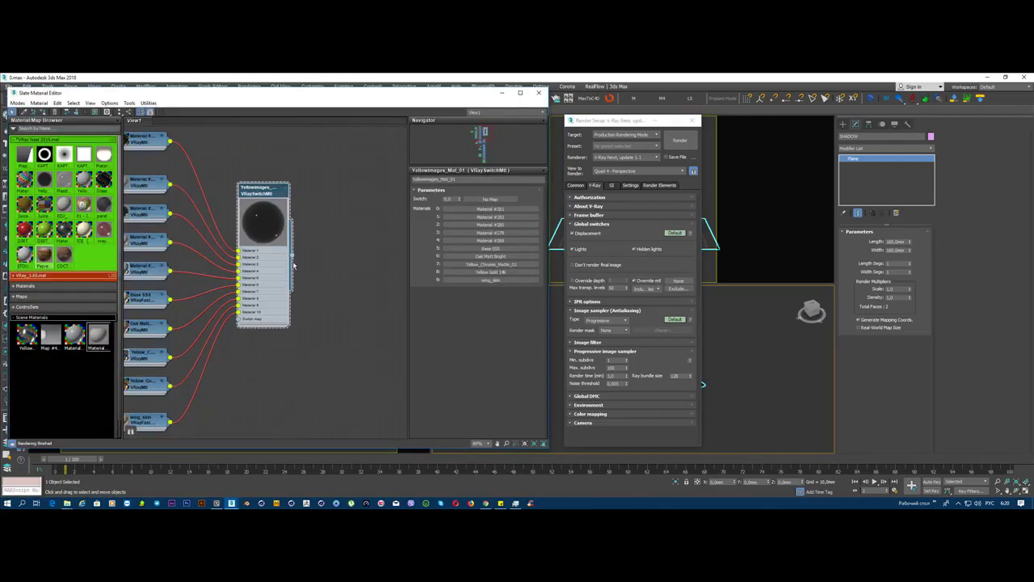
drag(292, 255, 675, 282)
click(616, 310)
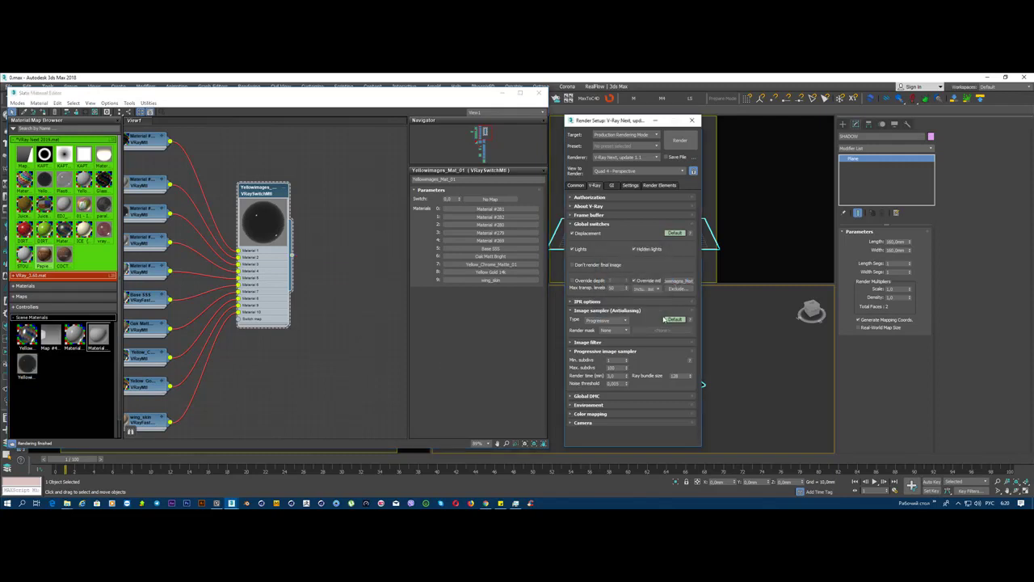
click(502, 92)
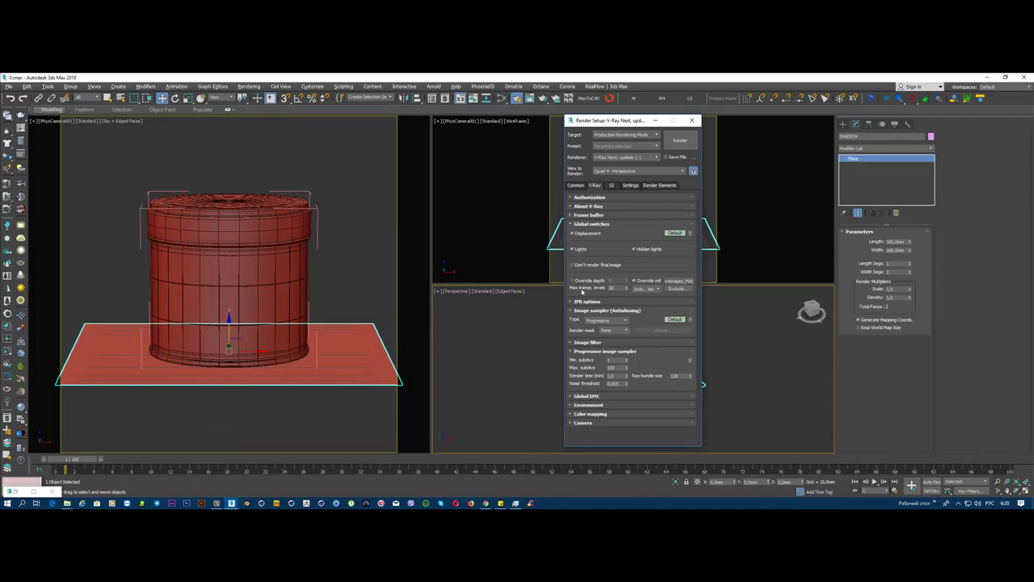
Step: Set the GI secondary engine to Brute force, then return to the V-Ray tab
click(611, 185)
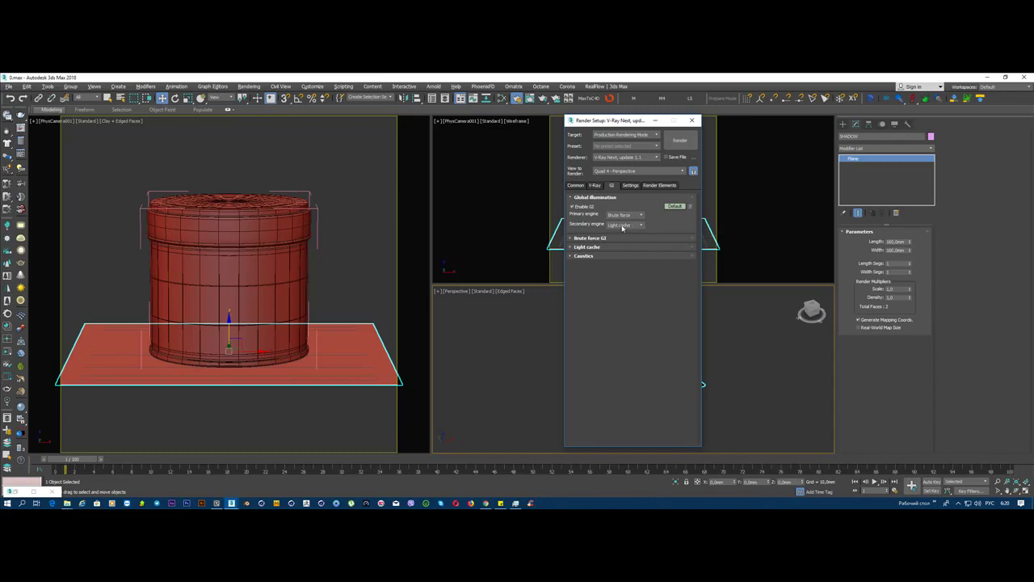
click(622, 227)
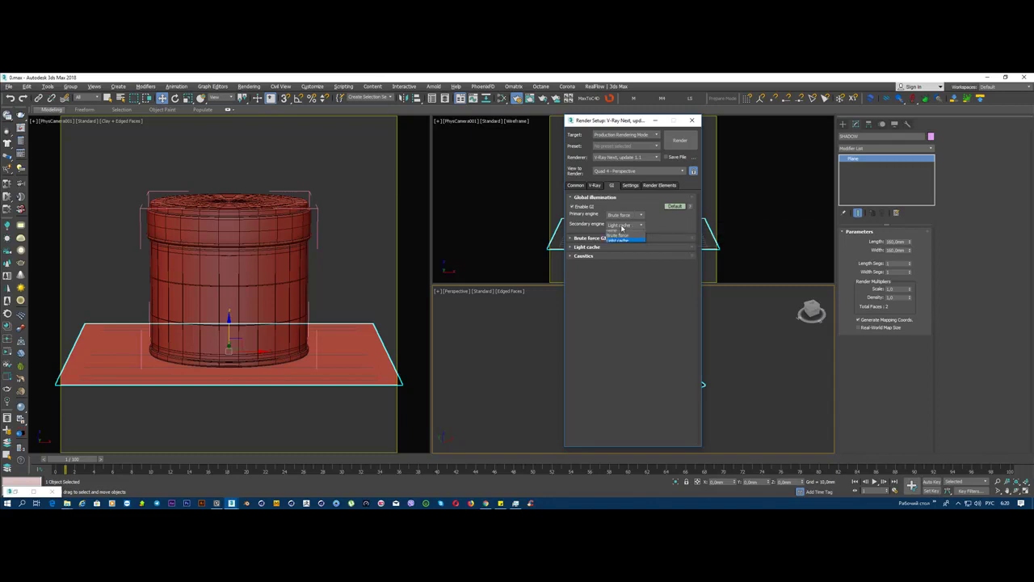
click(621, 240)
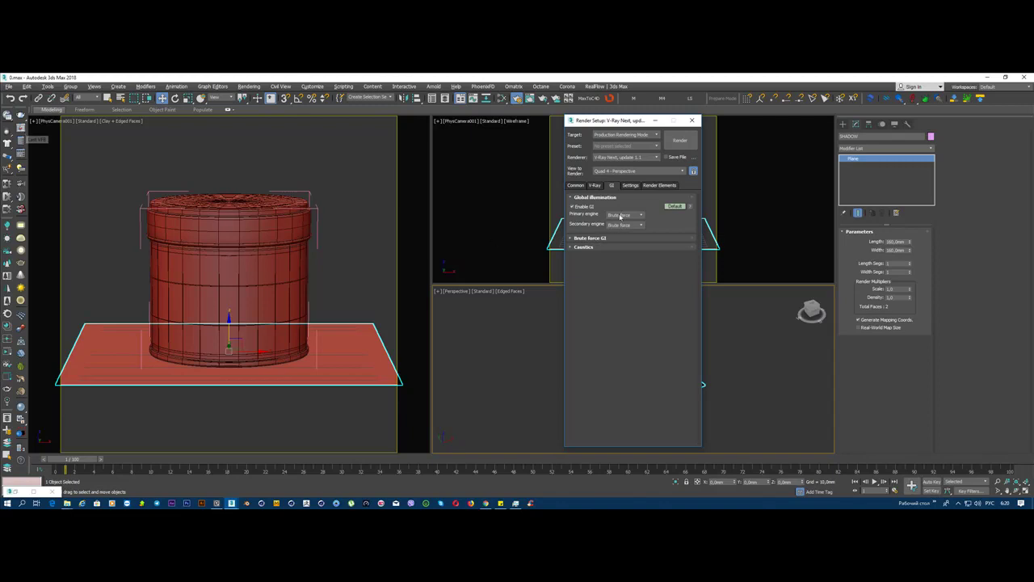
click(595, 185)
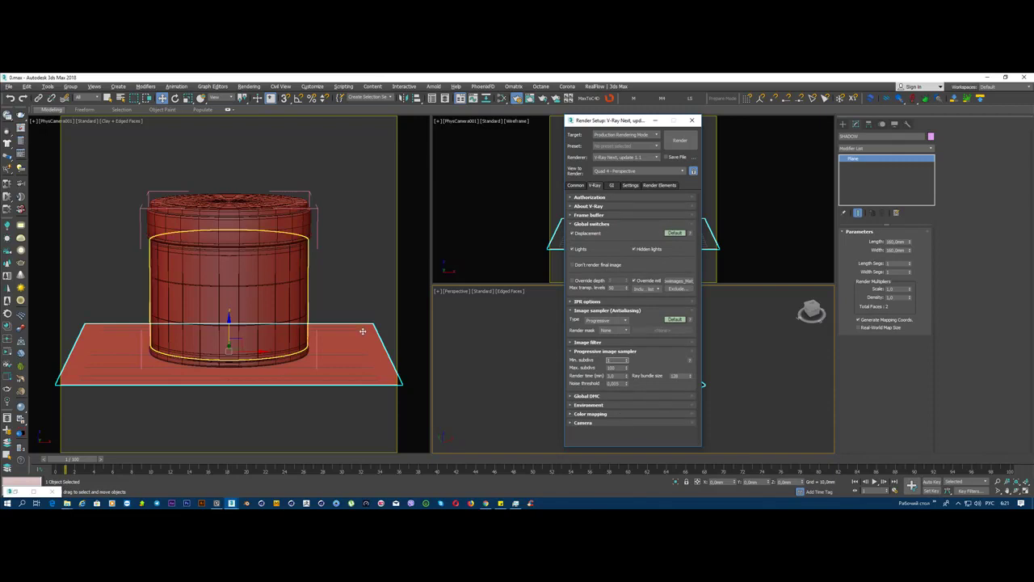
Step: Expand the Environment rollout and turn on the GI environment override
click(658, 185)
click(597, 185)
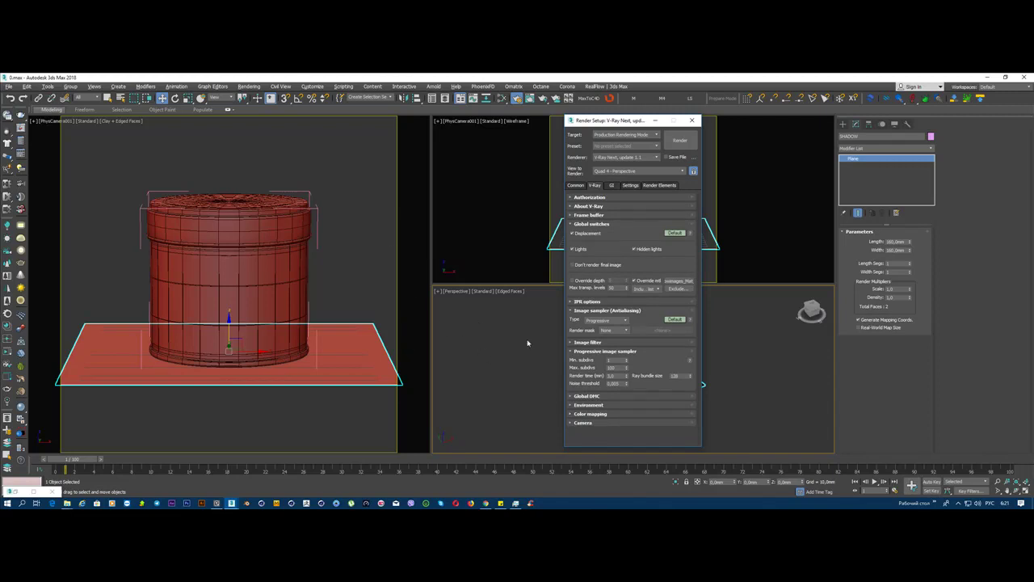
click(588, 406)
click(581, 345)
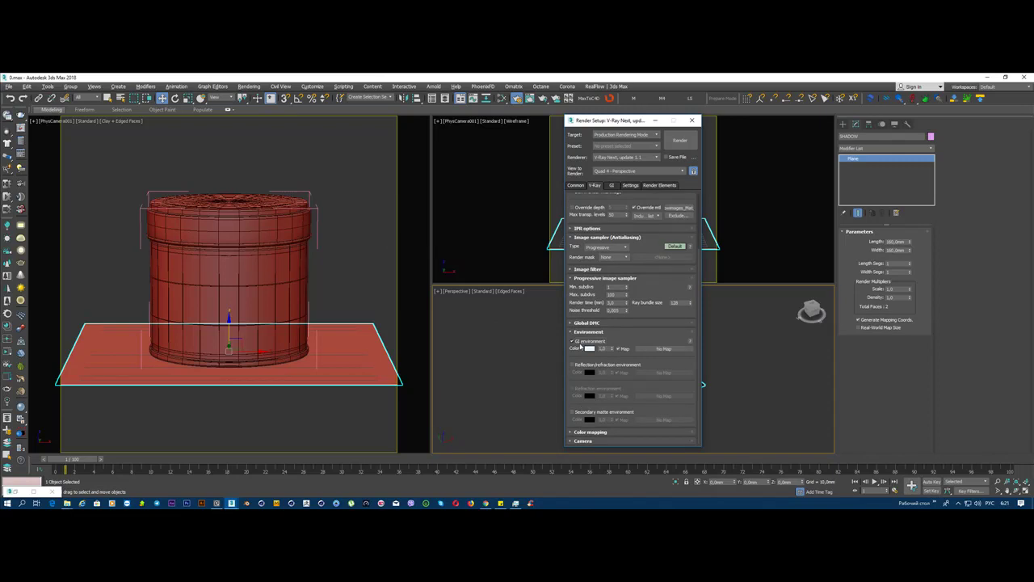
Step: Instance Map #4 (VRayHDRI) from Slate into the GI environment slot
click(501, 98)
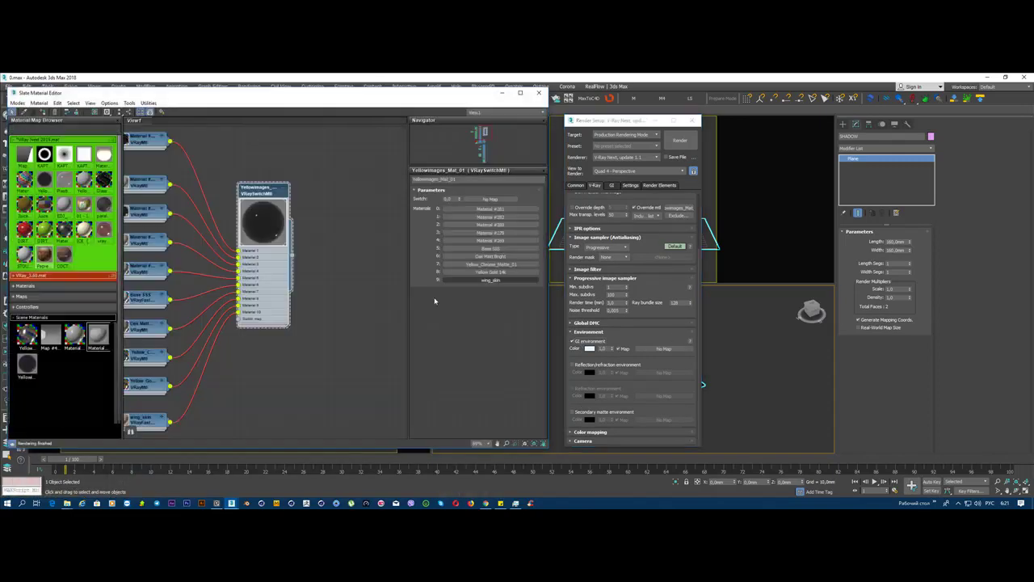
key(l)
scroll(285, 316, down, 3)
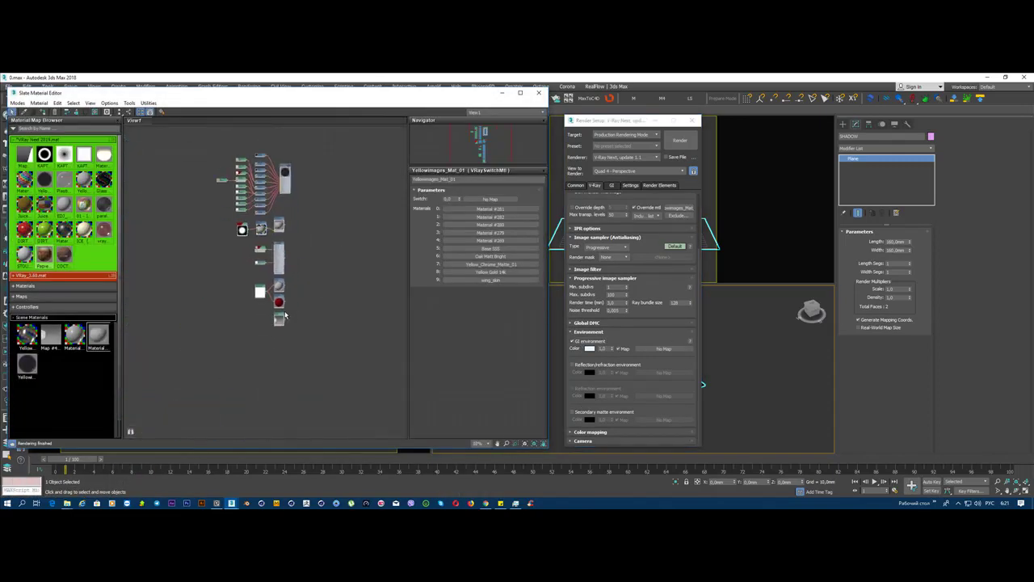
scroll(285, 315, up, 3)
scroll(285, 315, up, 2)
mouse_move(291, 332)
mouse_down()
mouse_move(662, 358)
mouse_move(650, 350)
mouse_up()
click(615, 311)
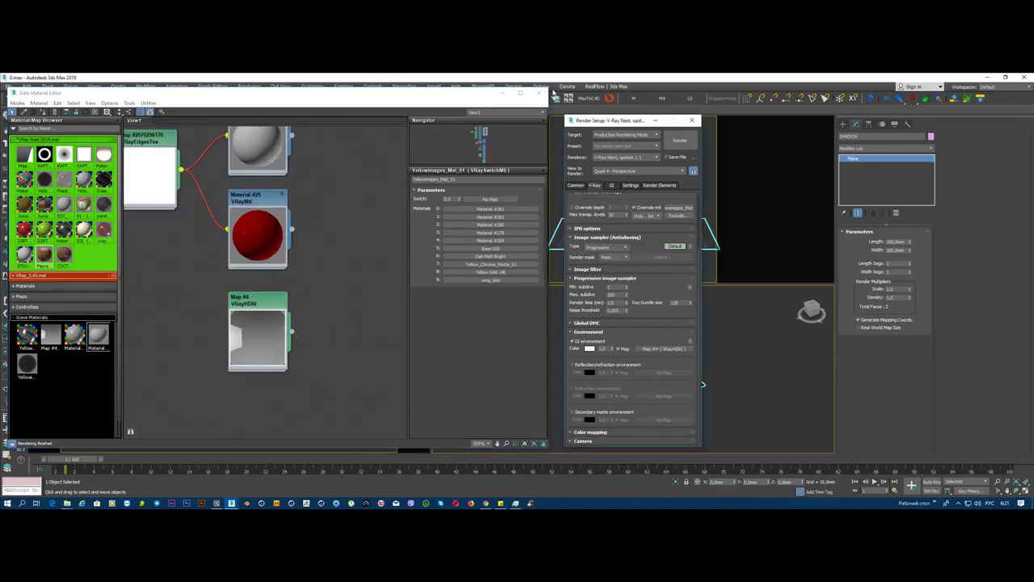
click(538, 93)
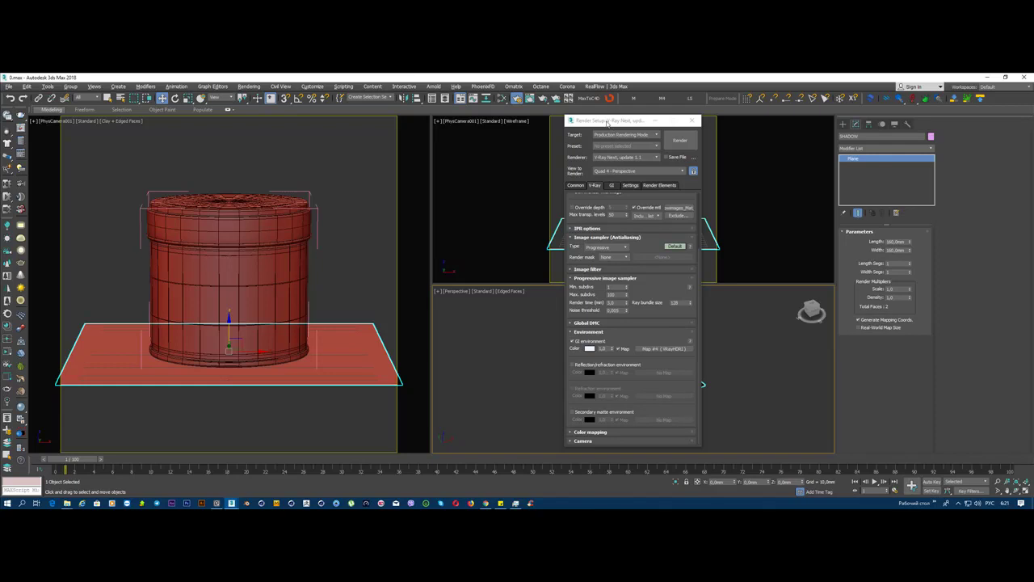
Step: Reposition Render Setup and start a production render with Shift+Q
drag(611, 129, 615, 158)
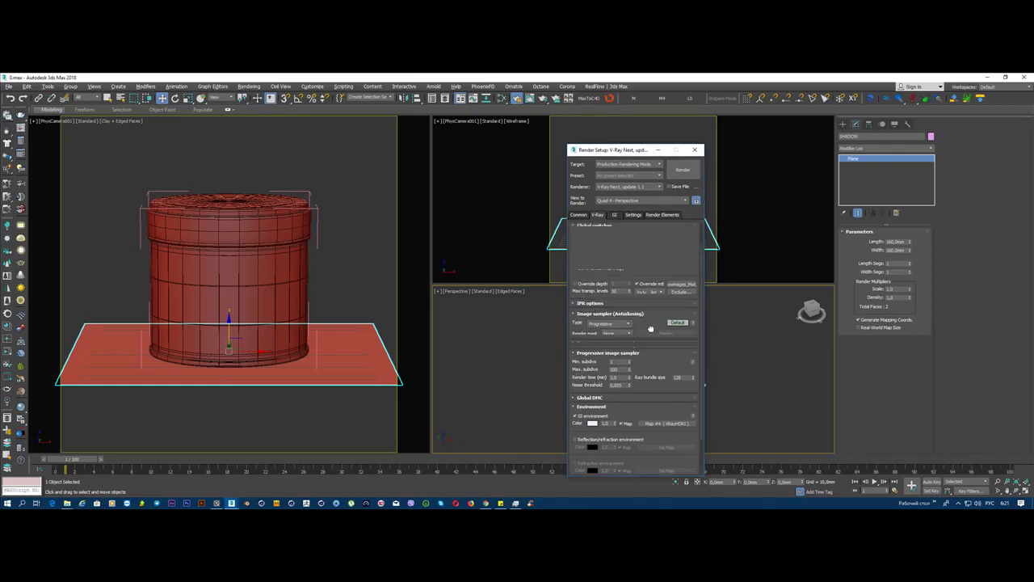
drag(647, 271, 659, 285)
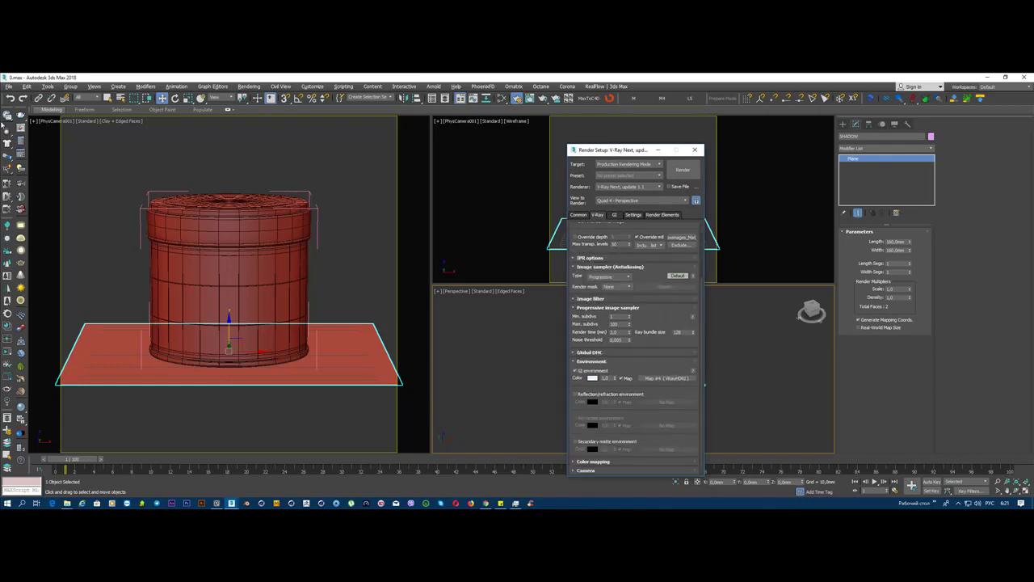
key(shift+q)
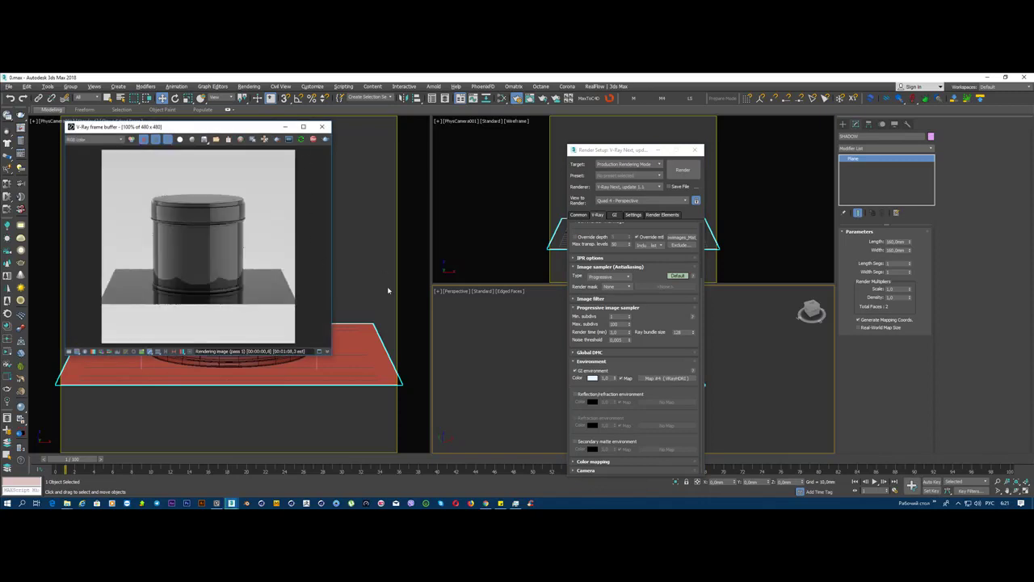
Step: Deselect the plane and move Render Setup and the frame buffer aside
click(555, 131)
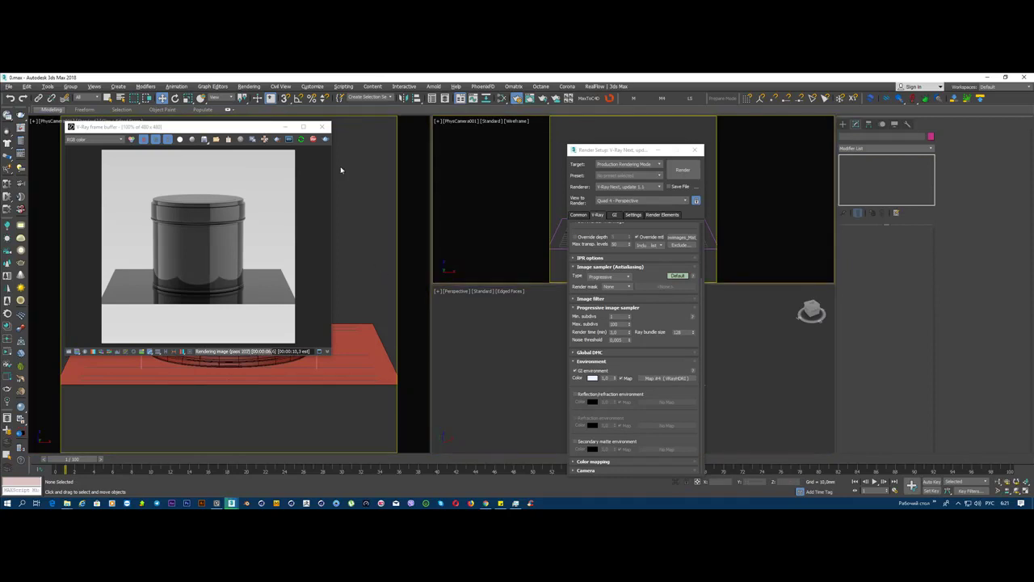
drag(612, 150, 815, 149)
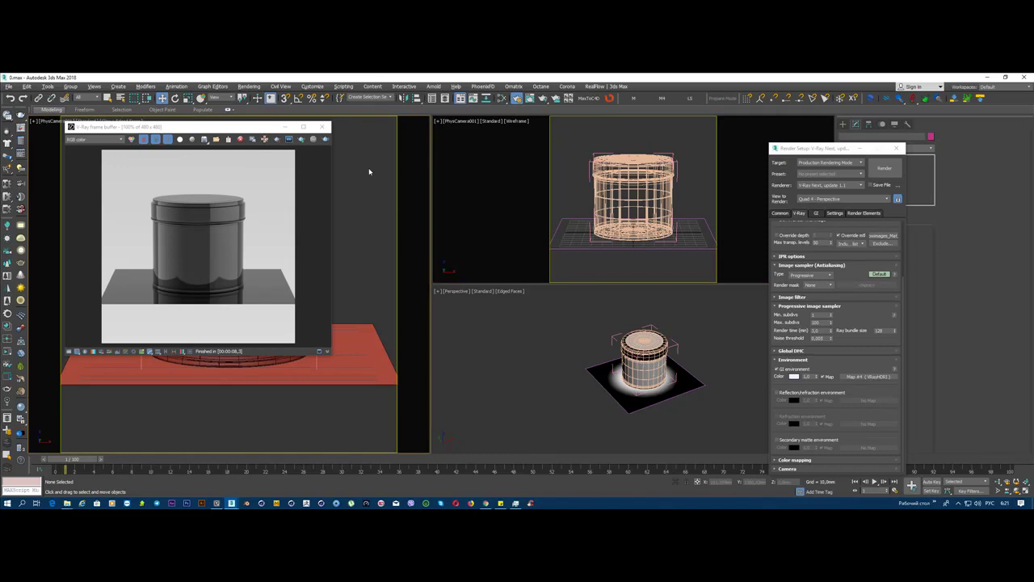
drag(264, 127, 265, 260)
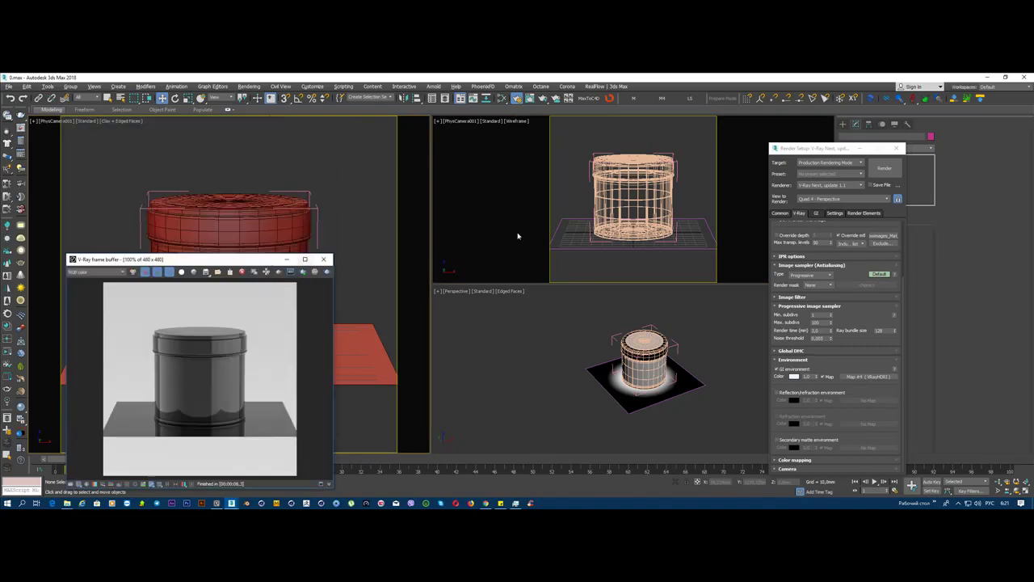
Step: Lock View to Render to Quad 4 - PhysCamera001 and re-render from that camera
click(896, 199)
click(896, 199)
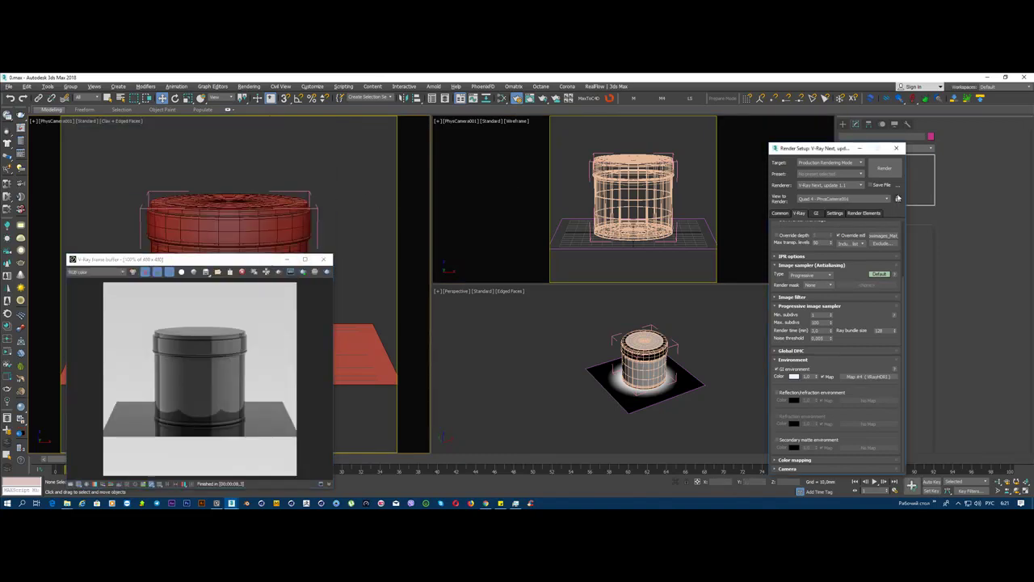
click(893, 199)
click(893, 199)
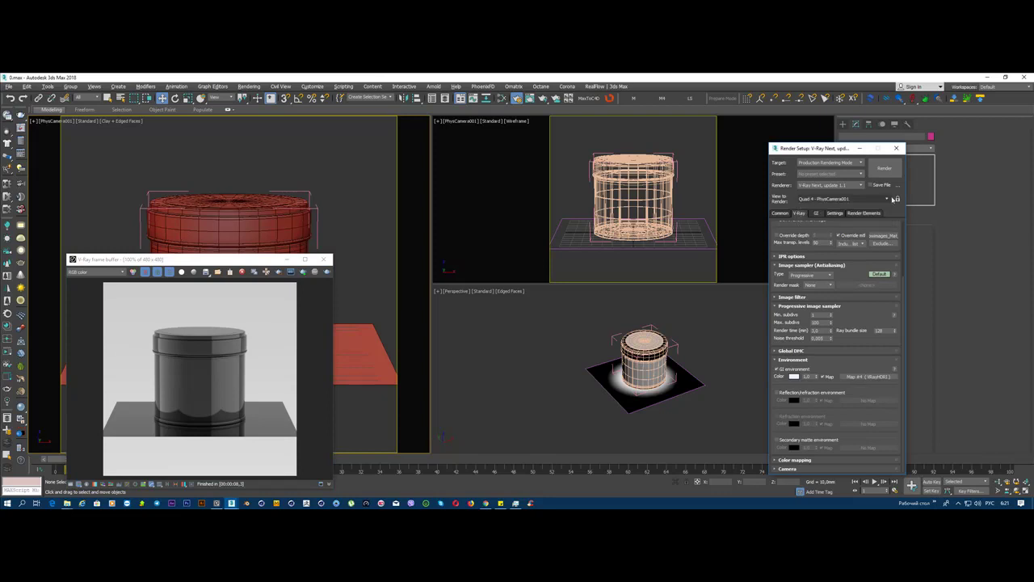
click(898, 199)
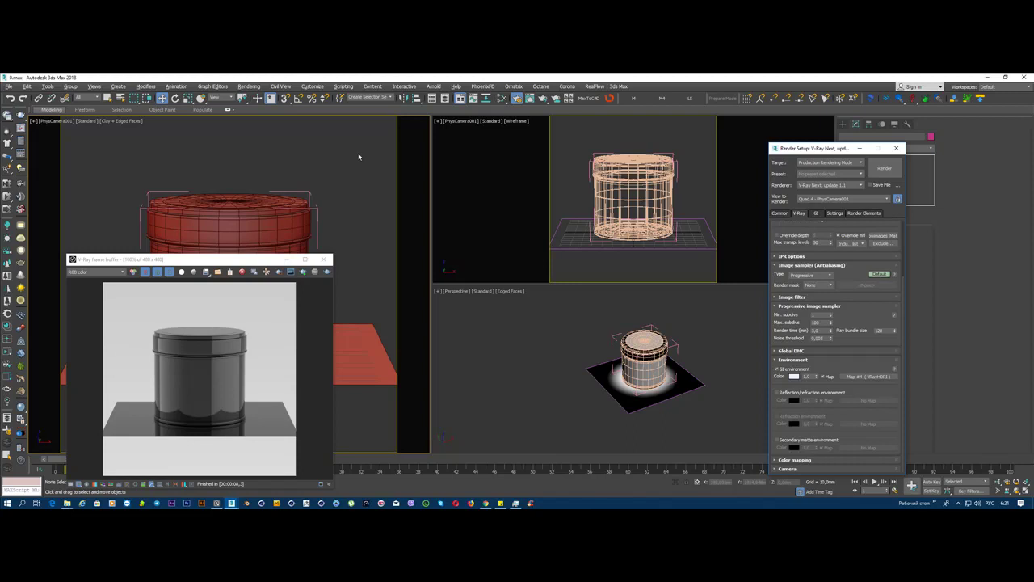
drag(239, 260, 266, 155)
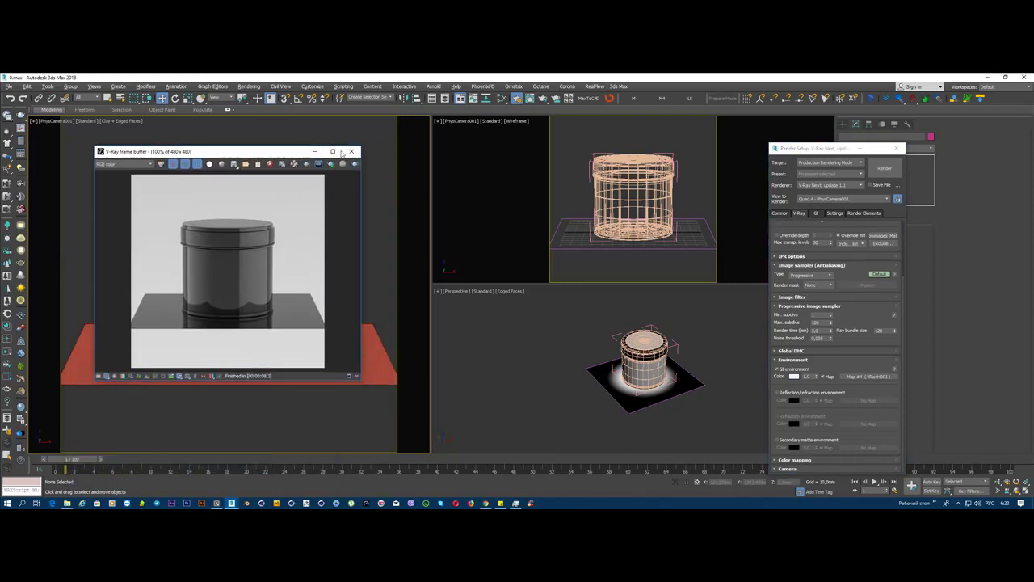
click(354, 163)
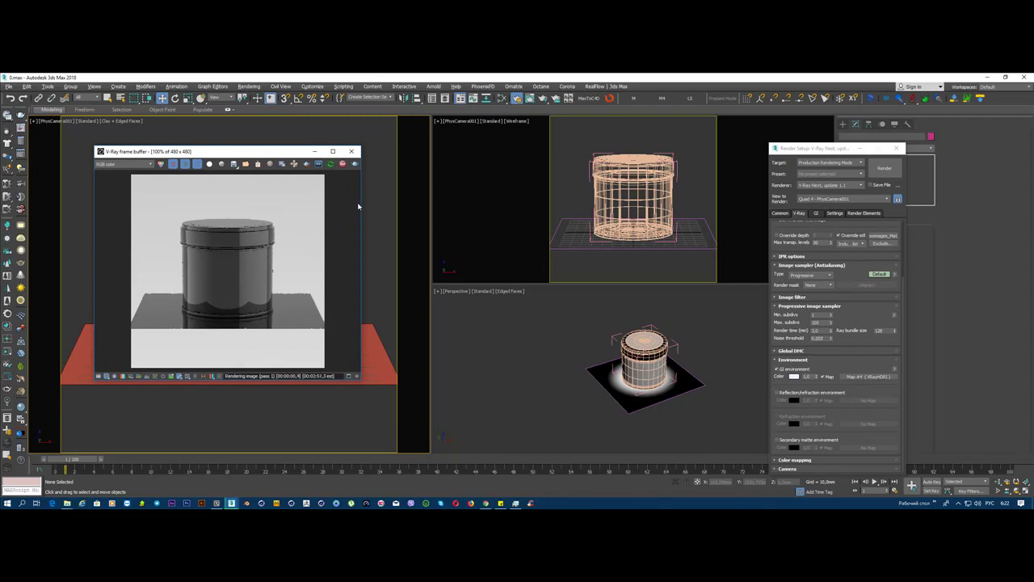
Step: Switch the upper-right viewport to Perspective, then to the Top view
click(467, 121)
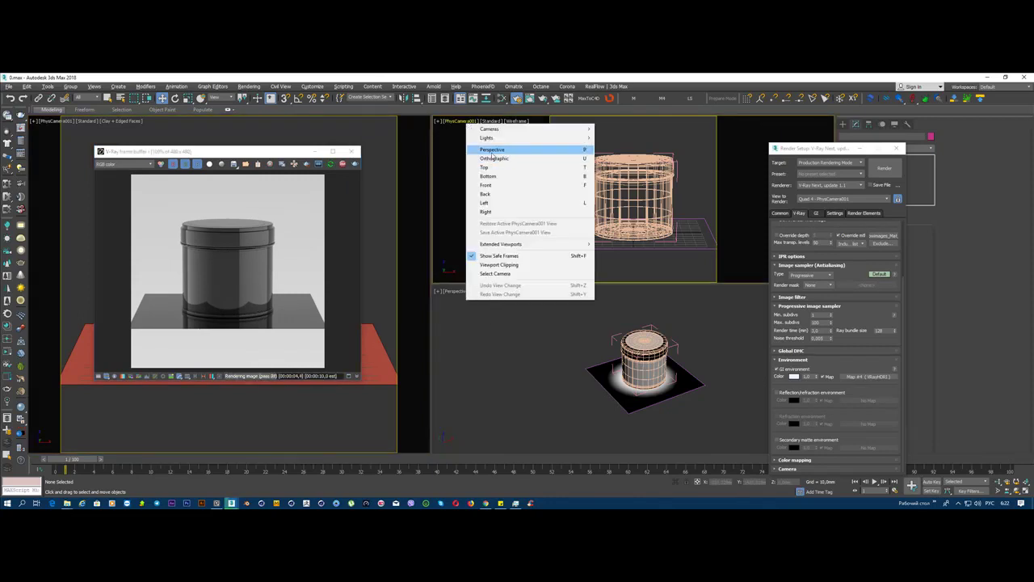
click(493, 149)
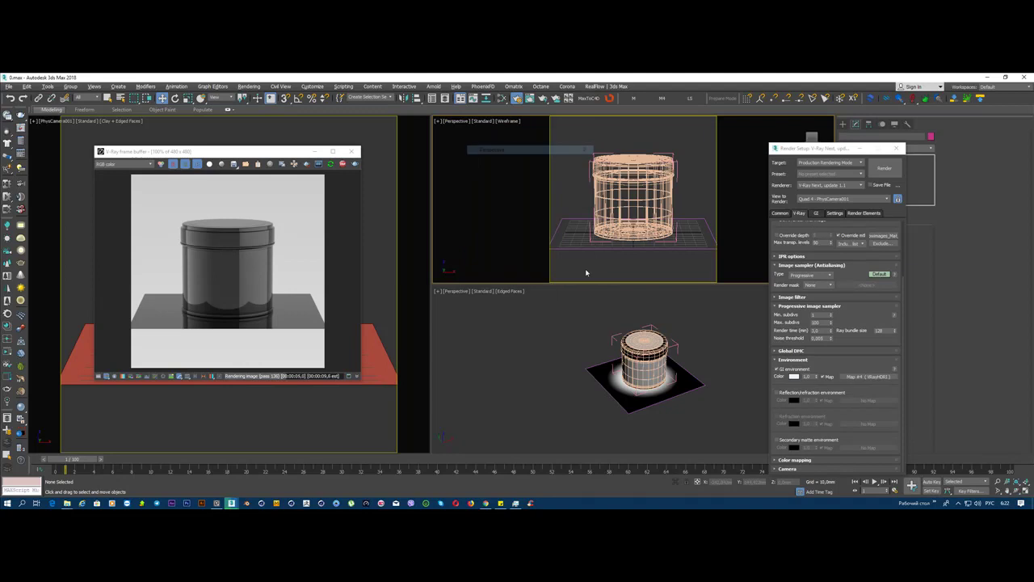
click(465, 121)
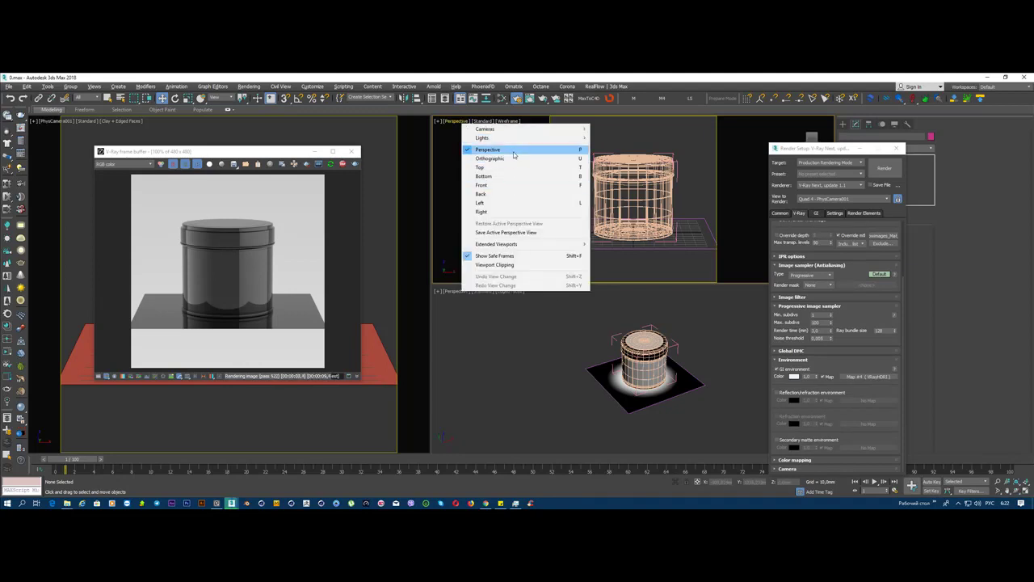
click(514, 167)
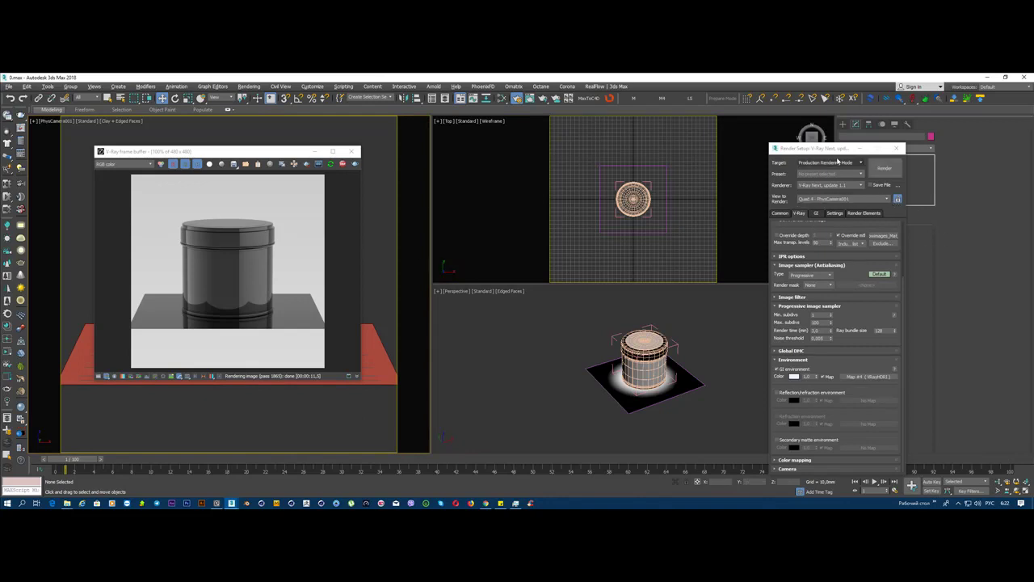
Step: Move Render Setup to the left and save the scene with Ctrl+S
drag(816, 152, 491, 136)
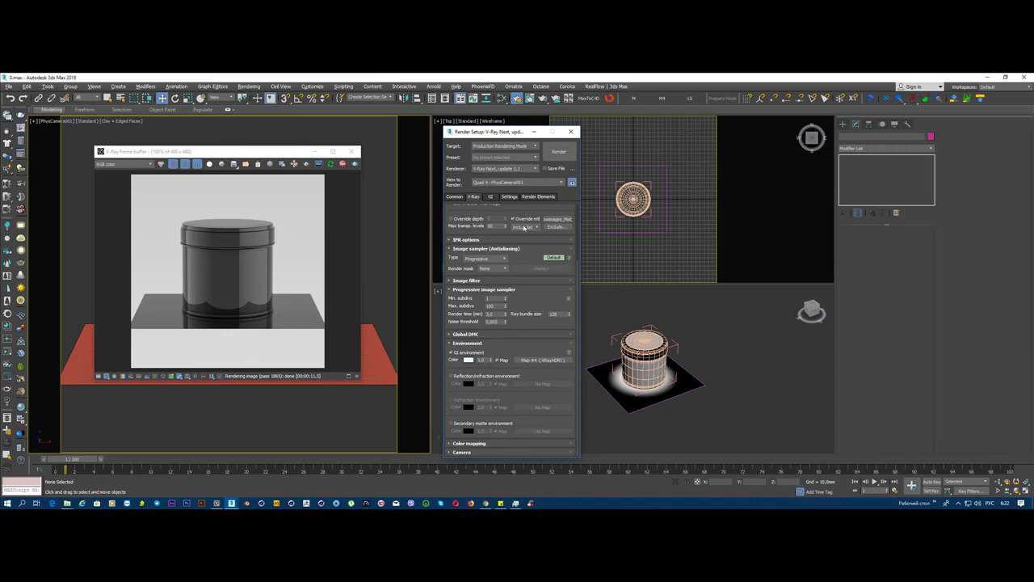
key(ctrl+s)
scroll(531, 213, up, 3)
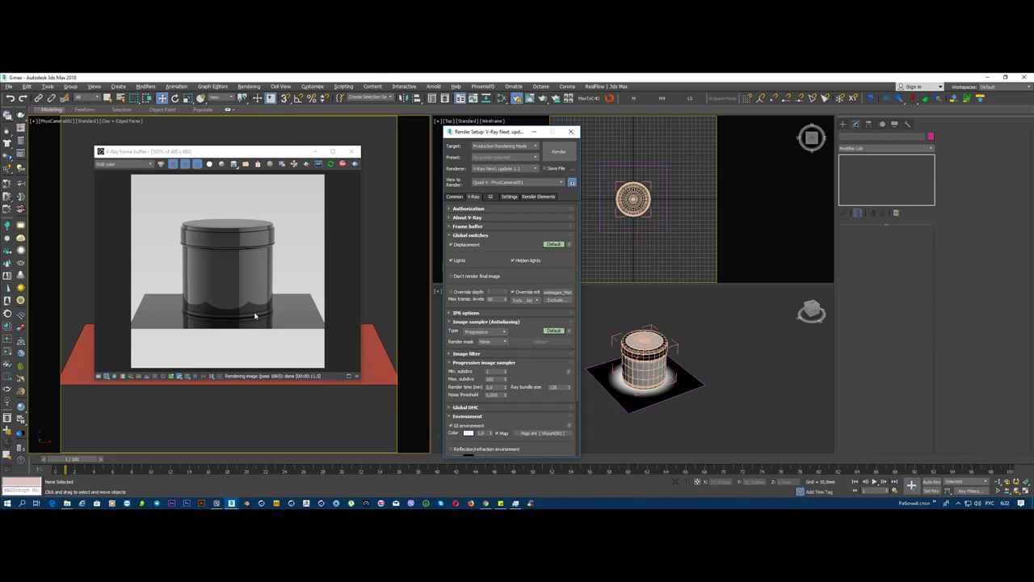
Step: Exclude SHADOW from the override material and re-render the grey can with its shadow
click(557, 299)
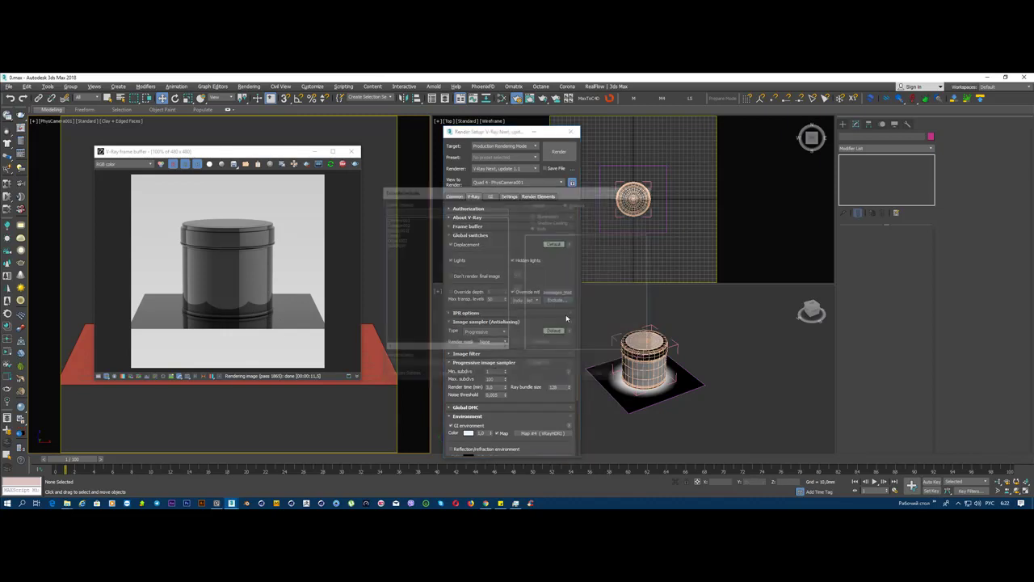
click(399, 245)
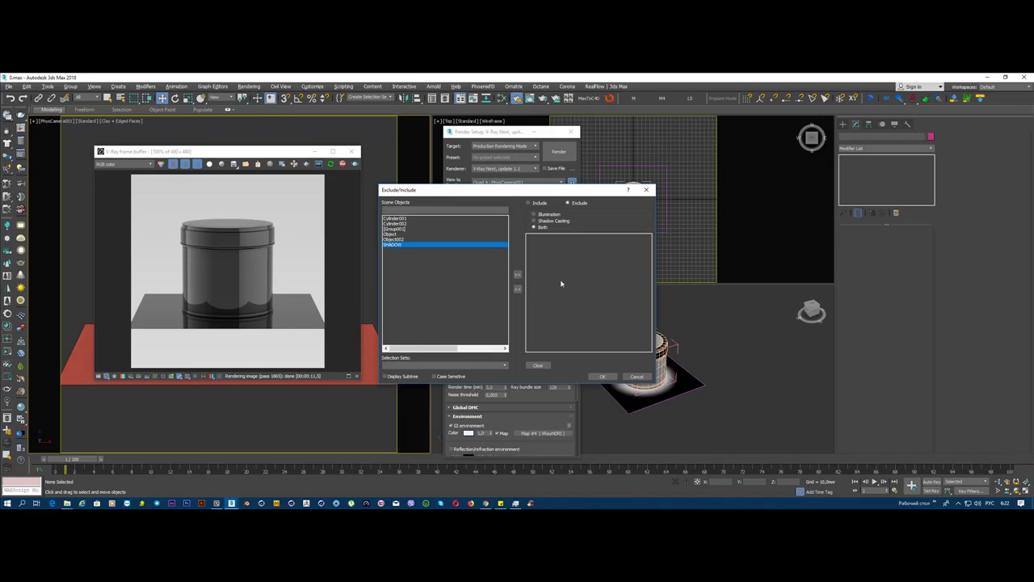
click(519, 274)
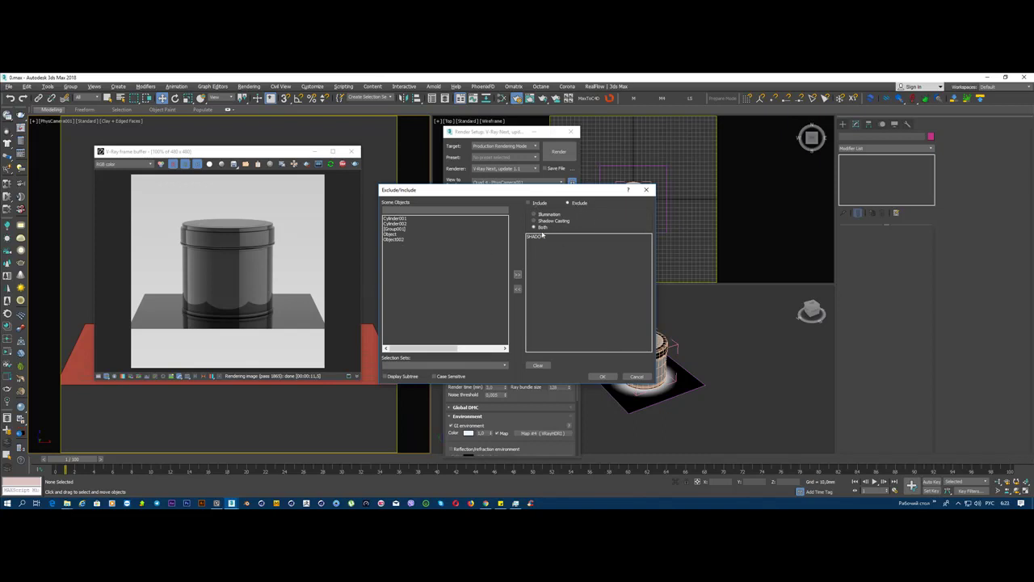
click(602, 376)
click(343, 164)
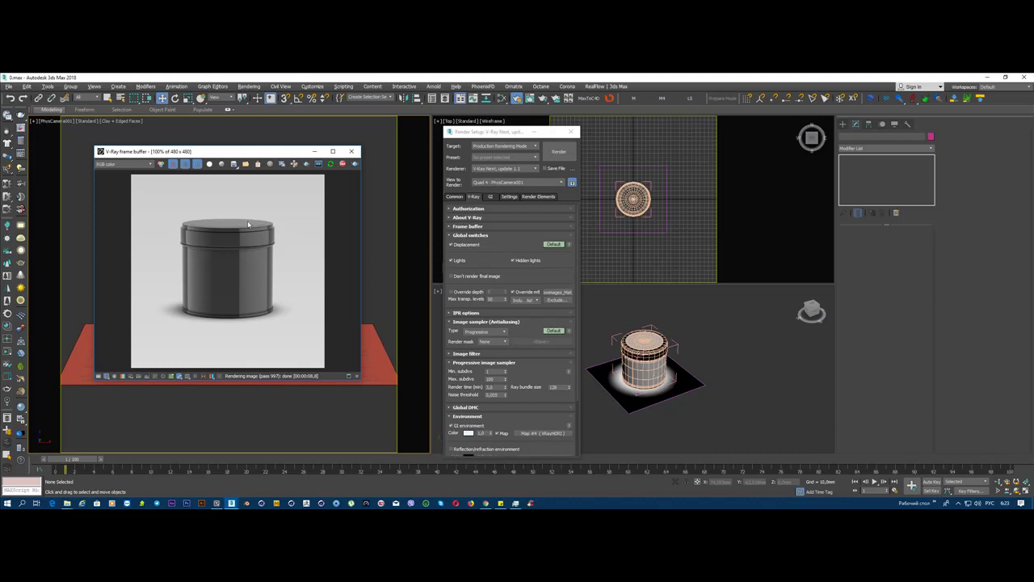
click(99, 375)
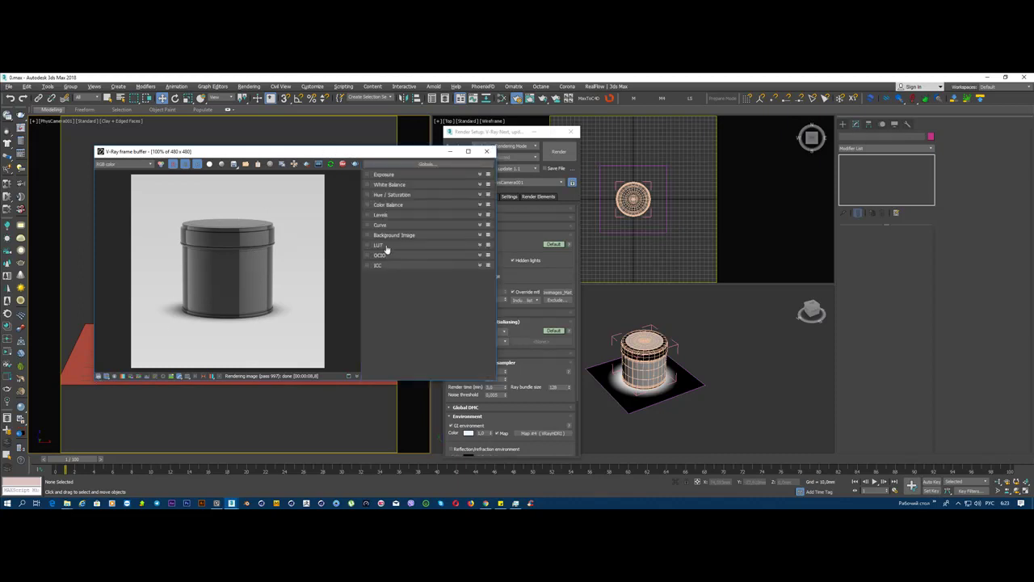
Step: Enable Background Image in the VFB corrections and load FON-2.jpg after checking its properties
click(482, 235)
click(464, 247)
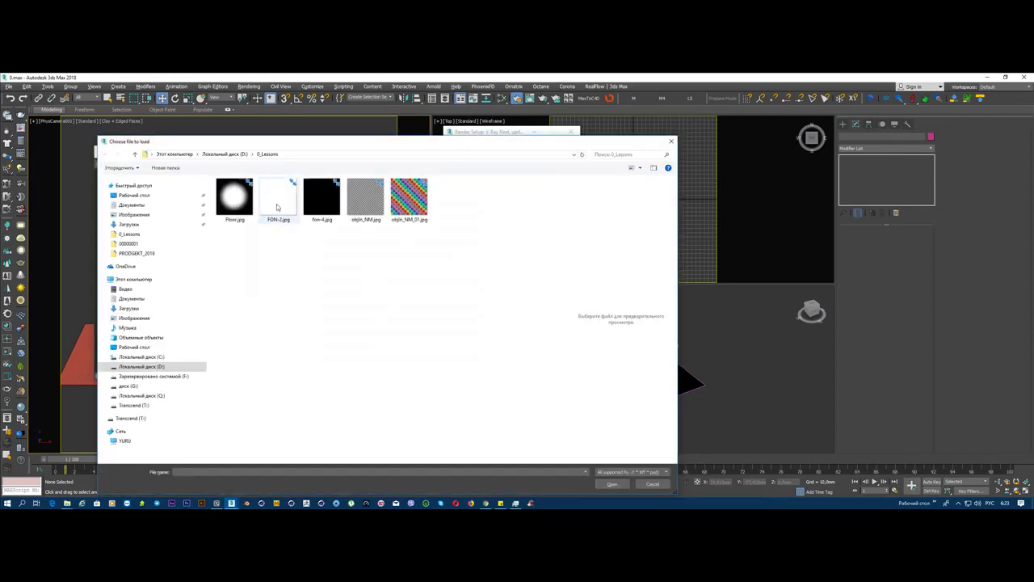
click(276, 206)
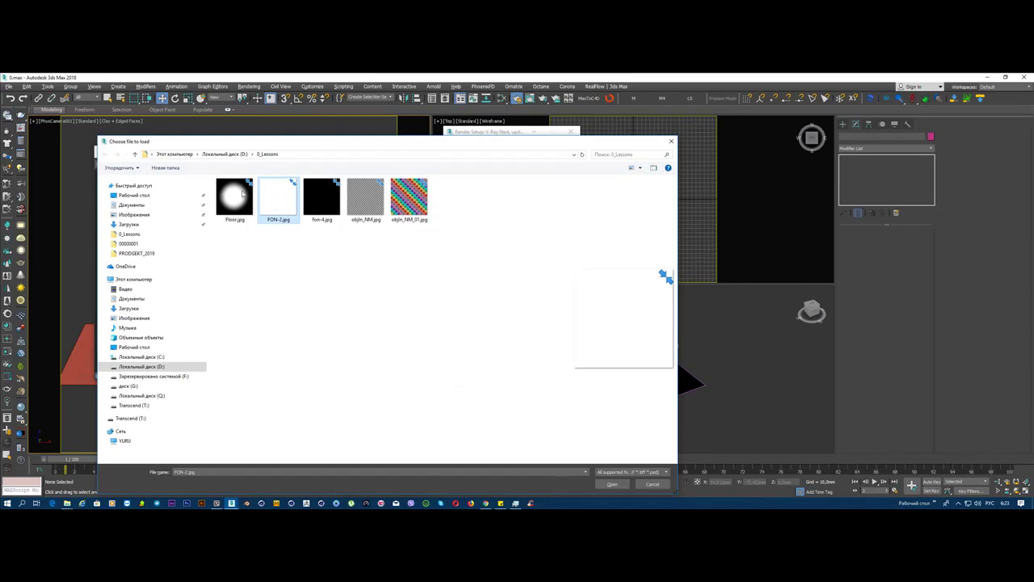
double_click(287, 199)
right_click(287, 199)
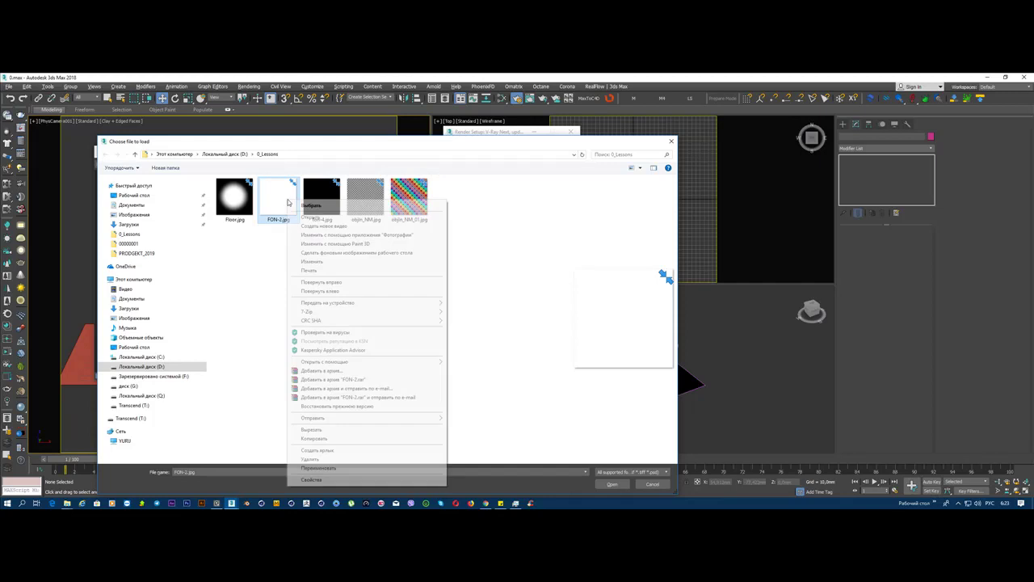
click(389, 480)
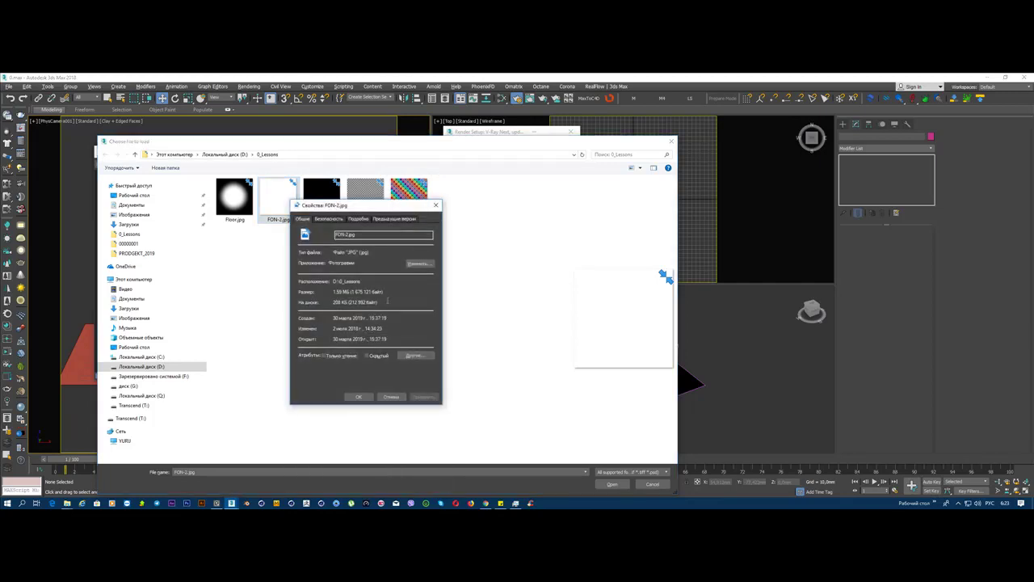
click(358, 218)
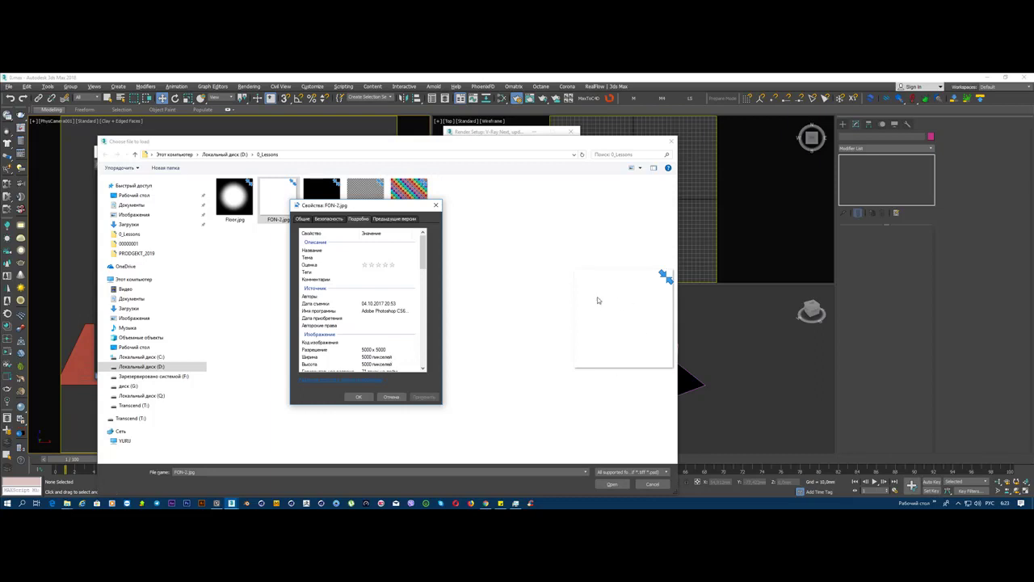
click(359, 397)
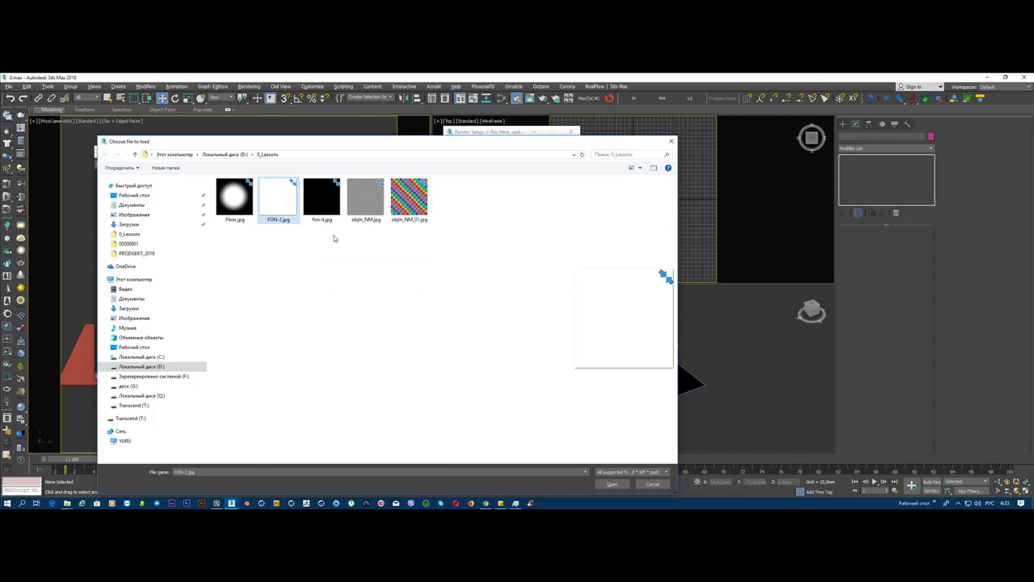
click(612, 484)
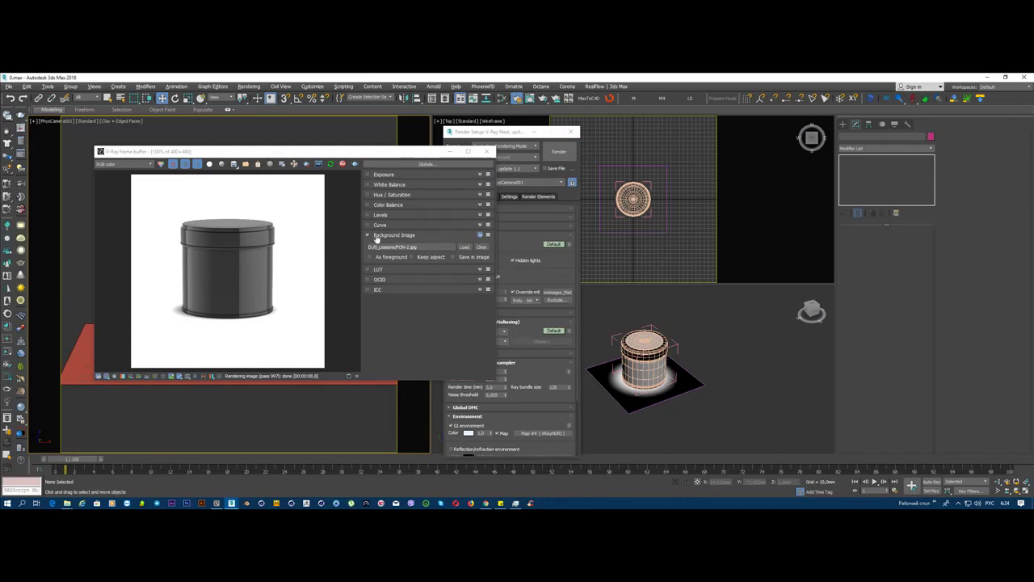
Step: Enlarge the V-Ray frame buffer, close Render Setup, and bring up the HDR Light Studio connection panel
click(99, 376)
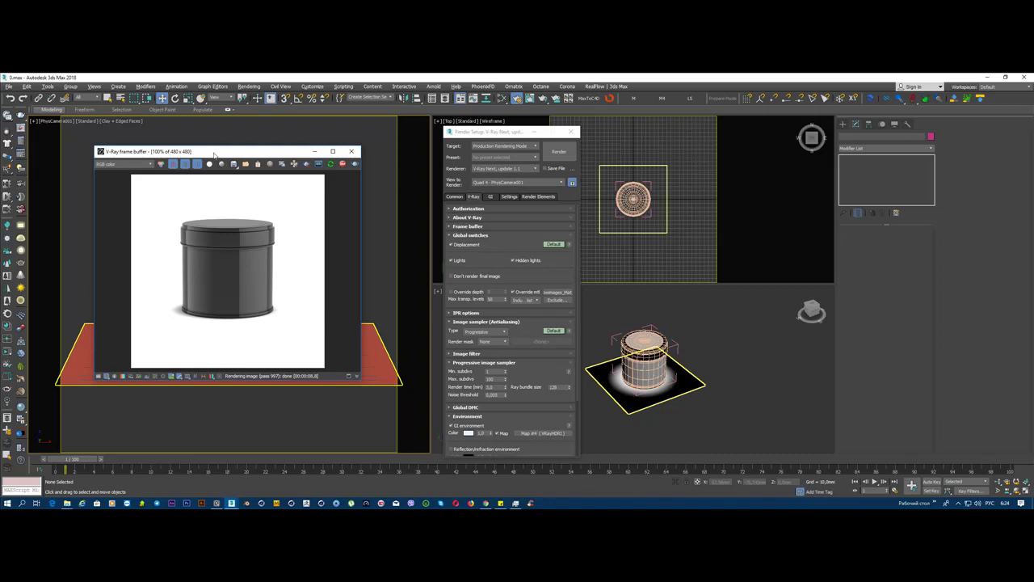
drag(207, 149, 183, 127)
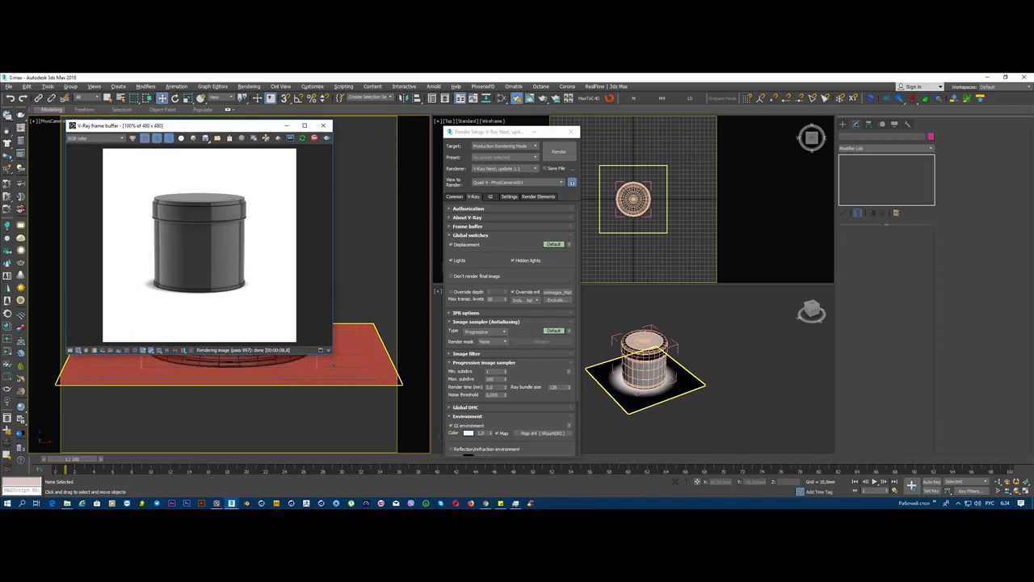
drag(329, 351, 369, 456)
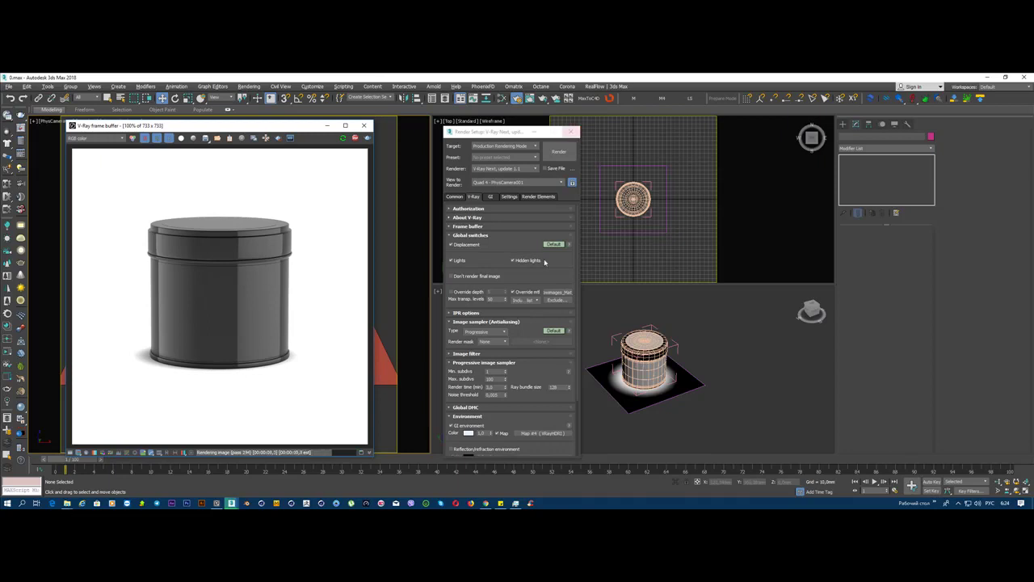
click(572, 133)
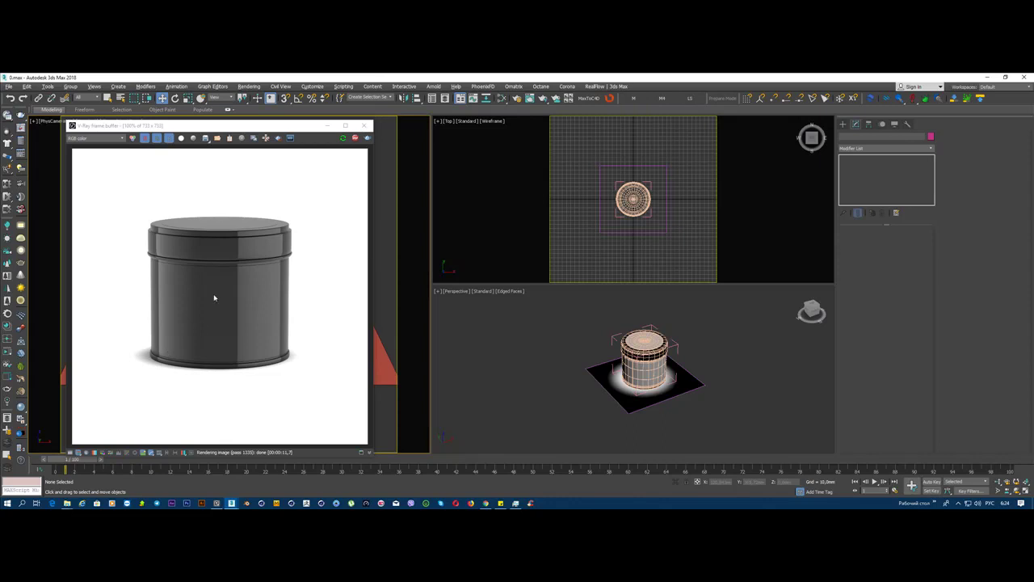
click(689, 98)
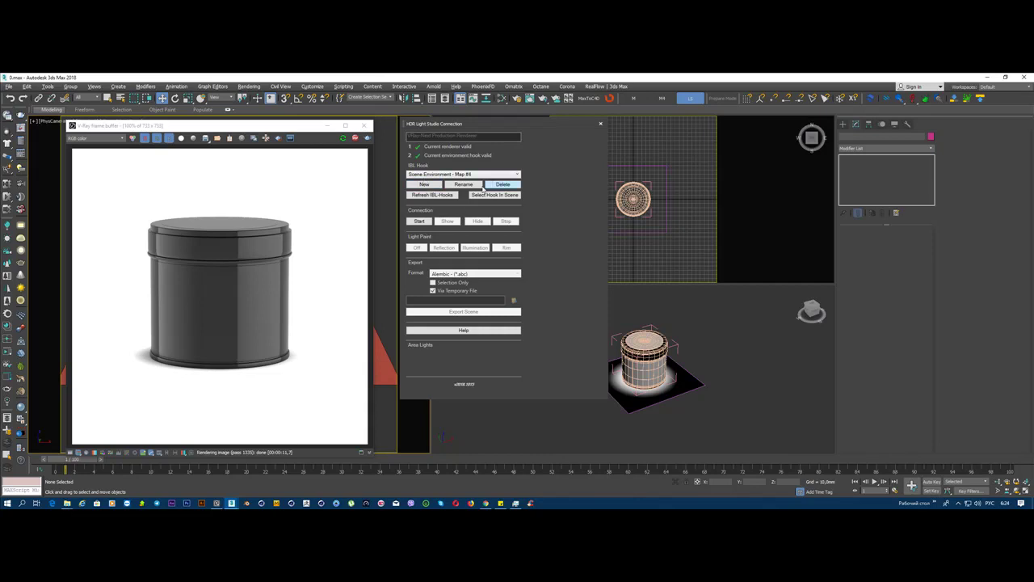
Step: Choose Scene Environment - Map #4 as the VRay-Next hook and confirm it
click(419, 222)
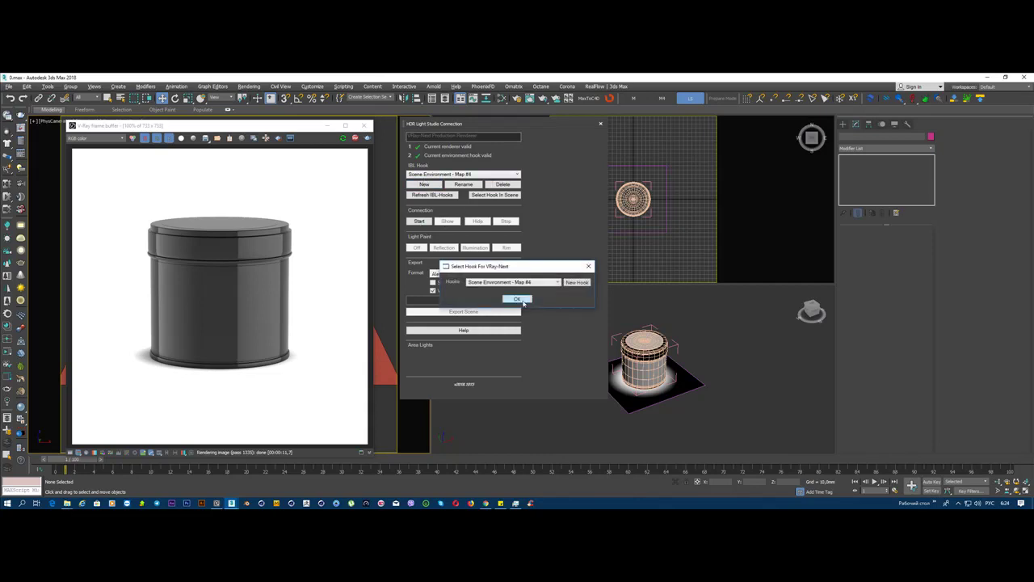
click(518, 300)
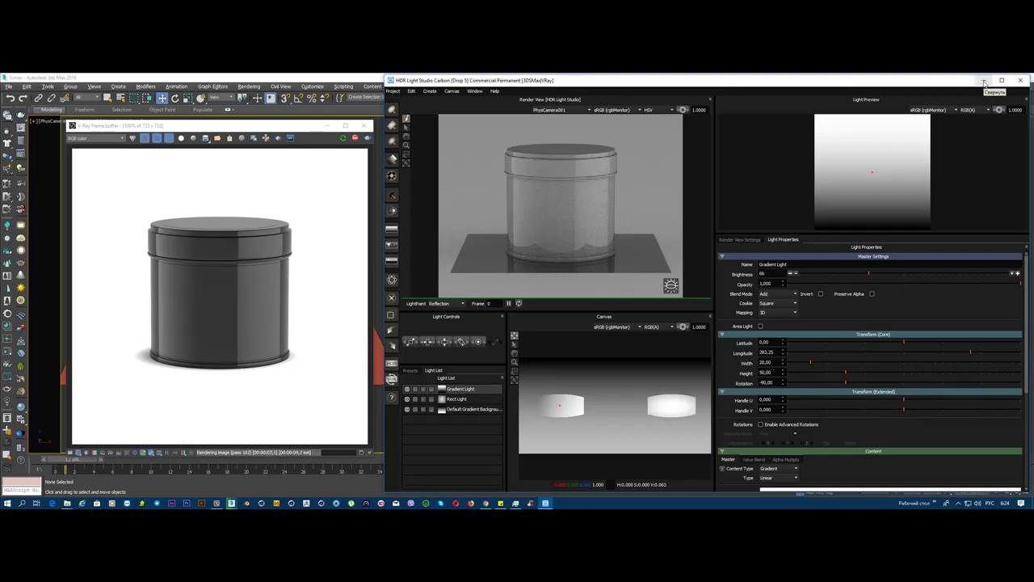
click(985, 83)
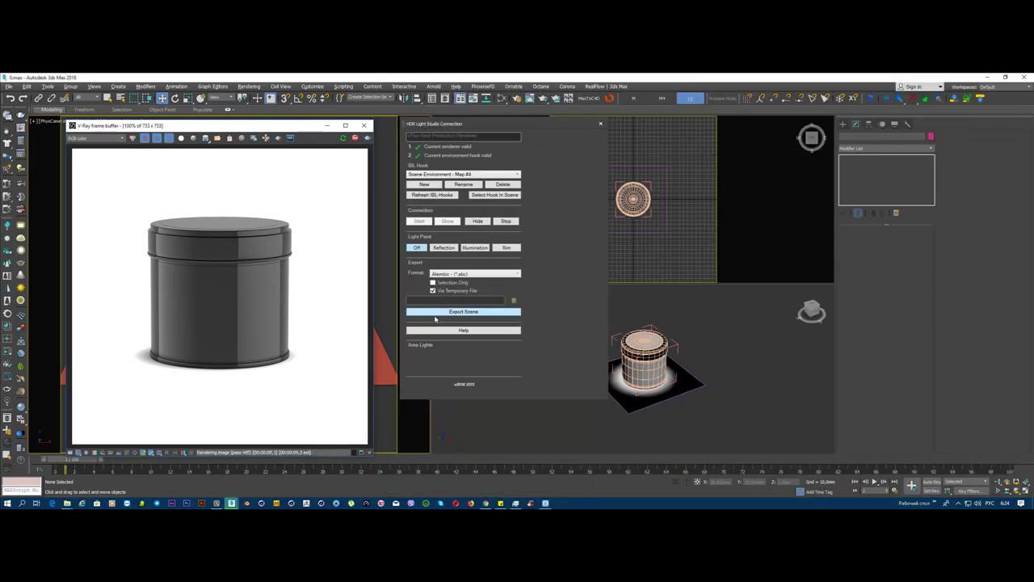
click(545, 503)
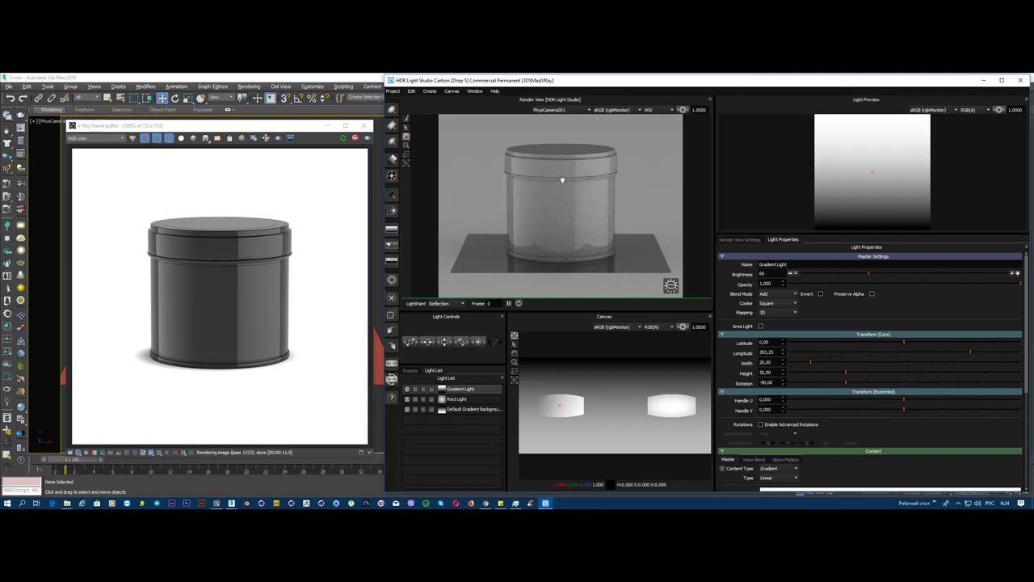
click(407, 144)
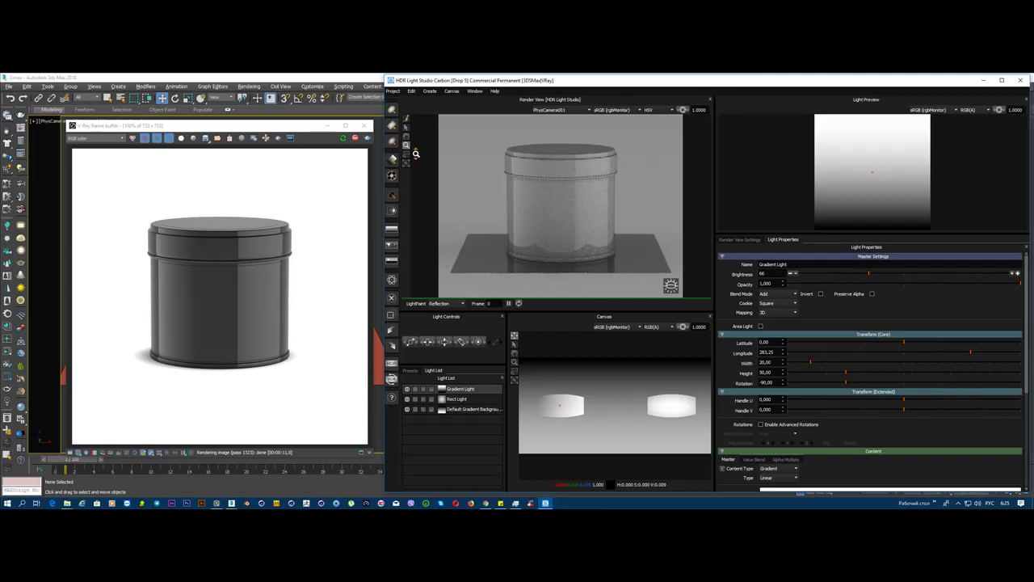
click(570, 203)
click(570, 203)
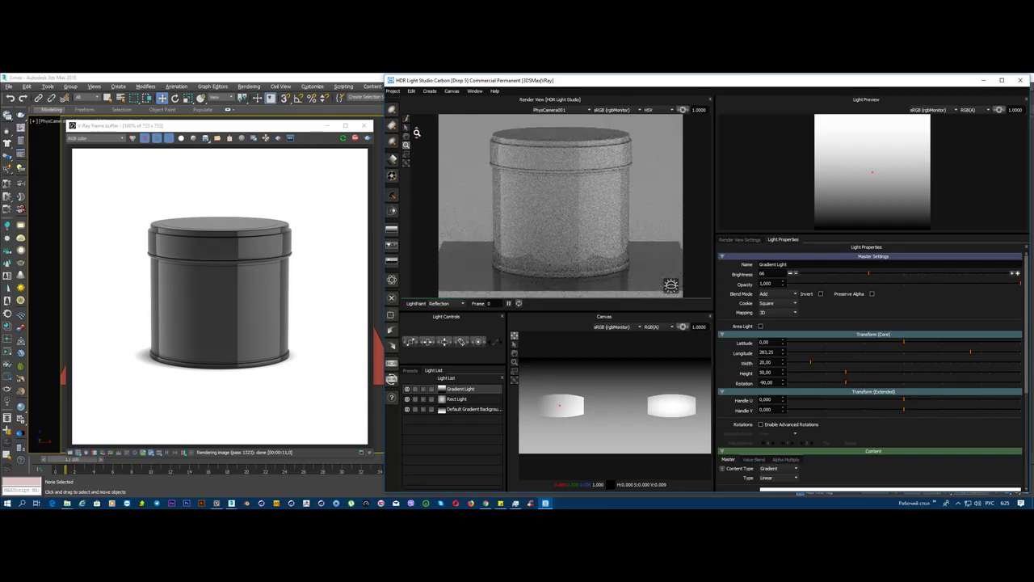
click(407, 162)
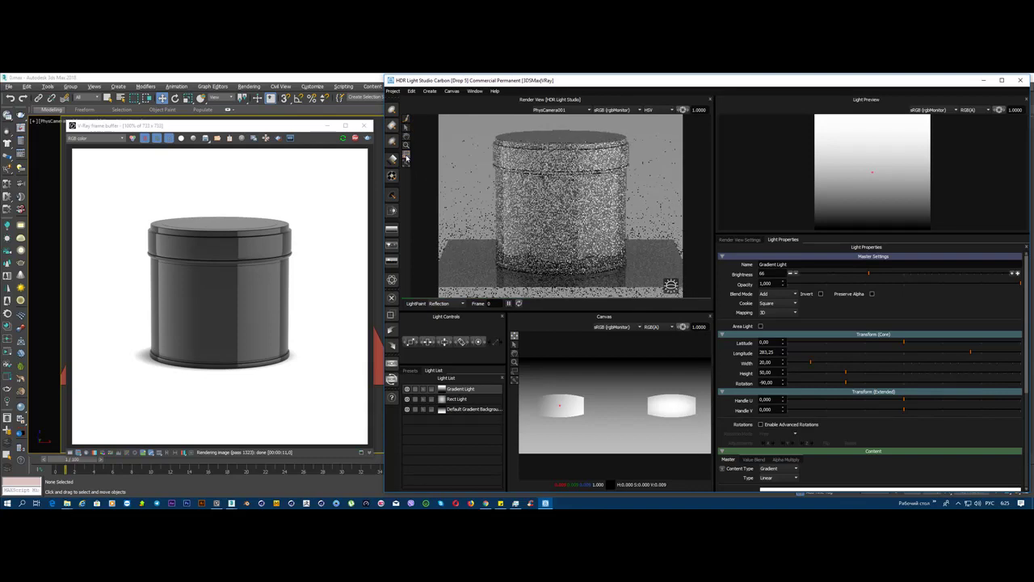
click(561, 195)
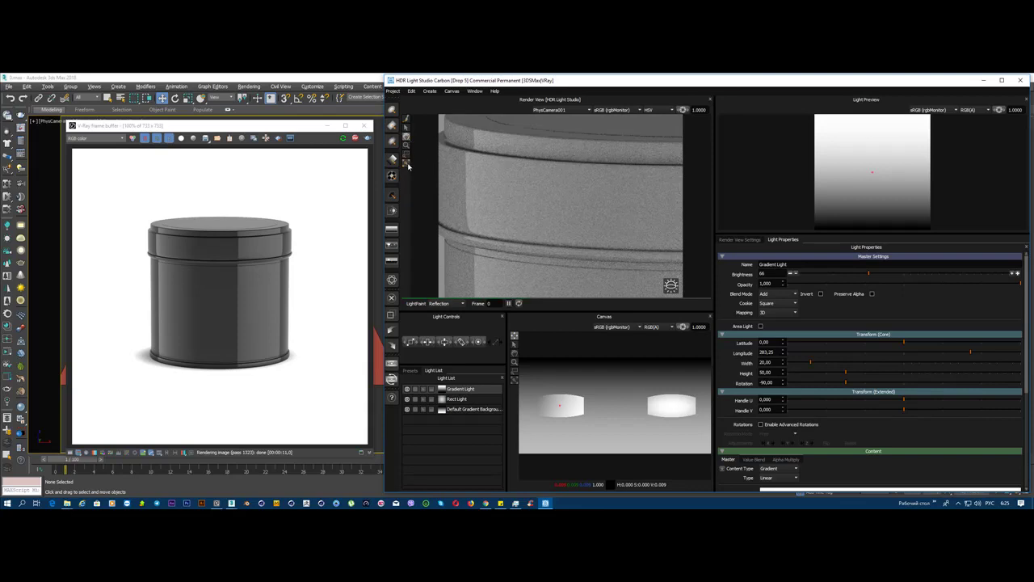
click(408, 164)
click(407, 118)
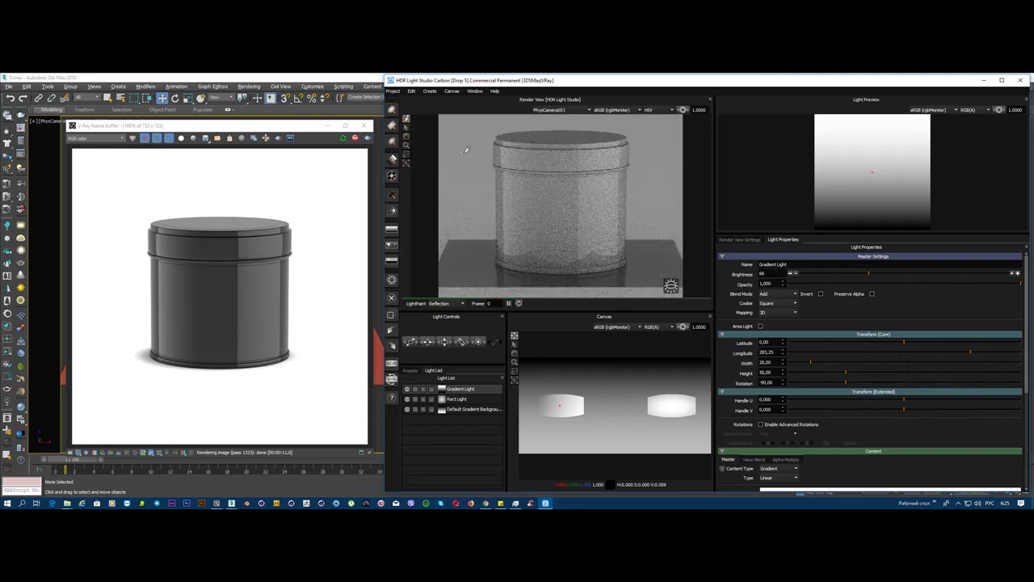
Step: Select the Gradient Light, then the Rect Light in the Light List for editing
click(442, 389)
click(458, 400)
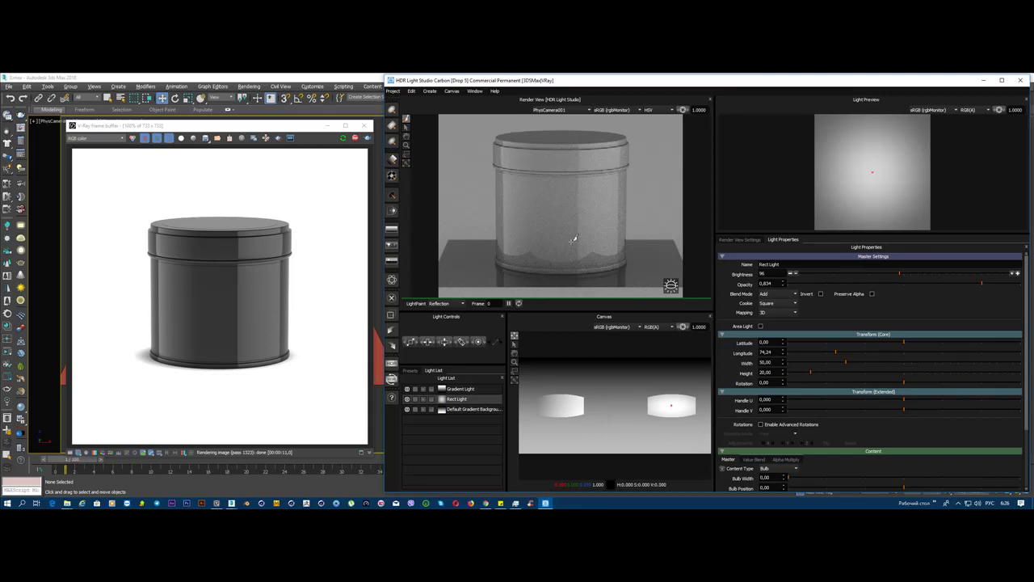
click(392, 365)
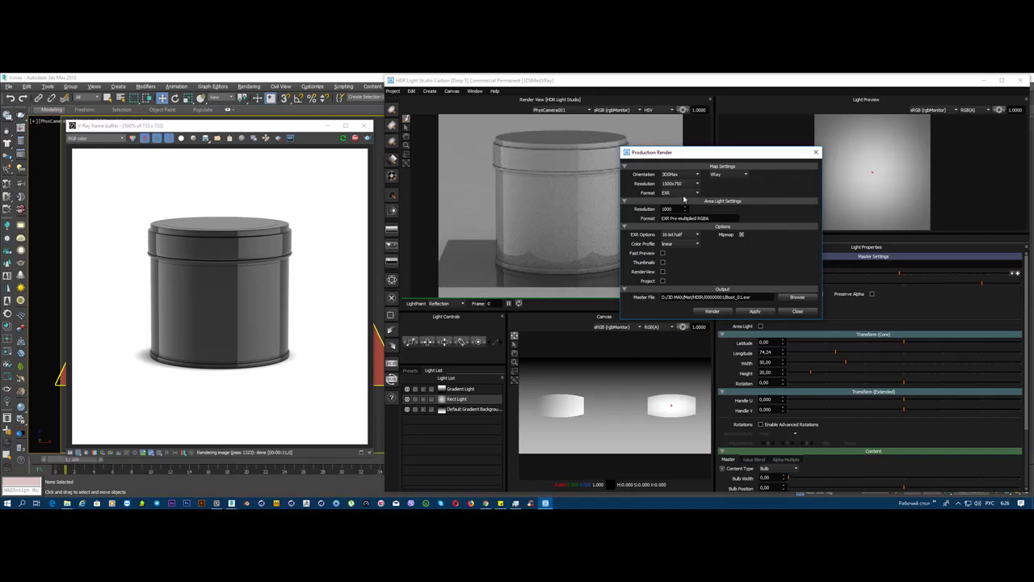
Step: Keep the map output as EXR at 16-bit half, then close Production Render and HDR Light Studio
click(680, 194)
click(679, 200)
click(693, 236)
click(692, 235)
click(815, 152)
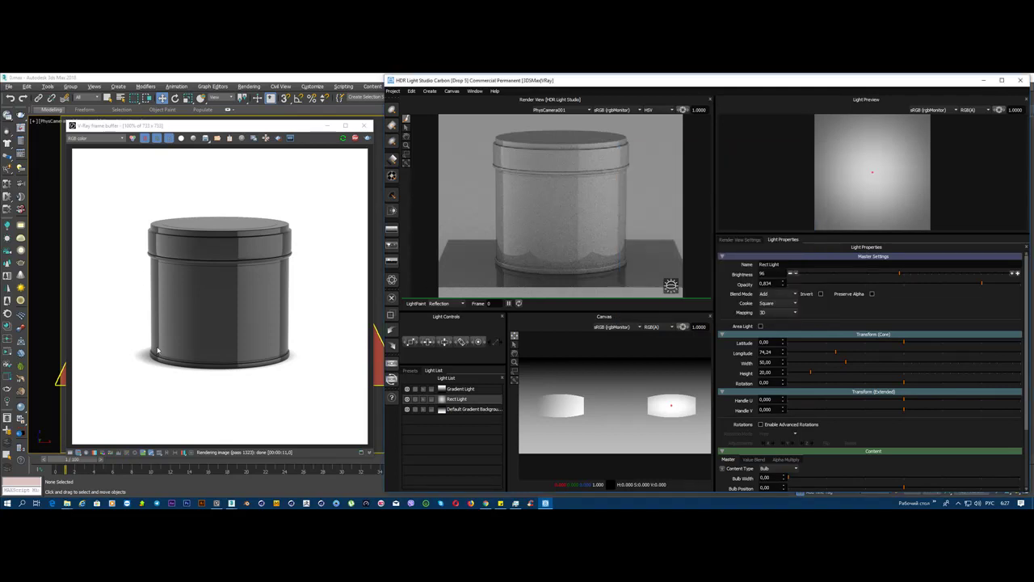
click(1023, 82)
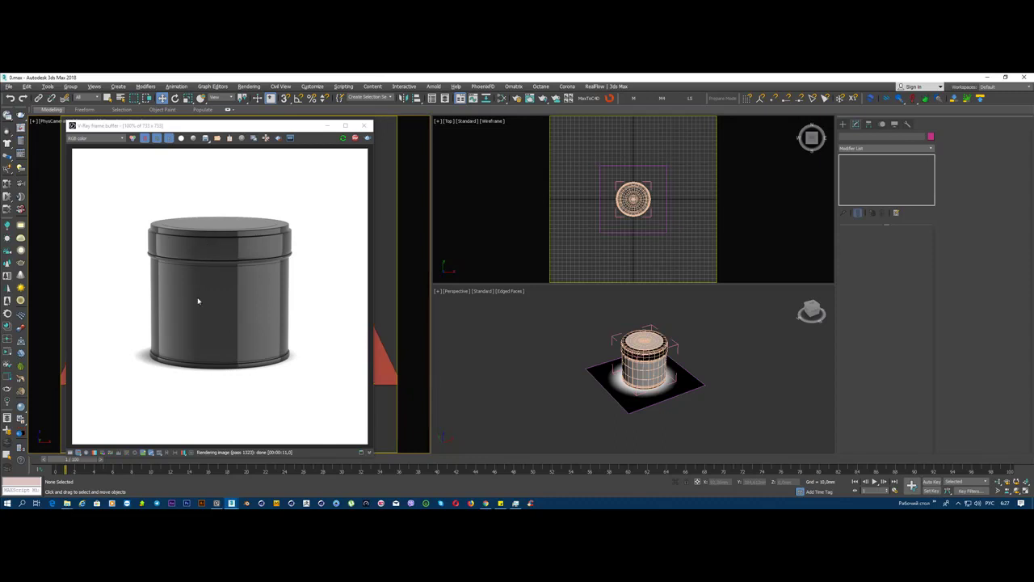
Step: Draw a VRayLight plane beside the can in the Top view
scroll(585, 404, down, 3)
scroll(565, 396, down, 4)
scroll(558, 400, up, 2)
scroll(566, 417, up, 2)
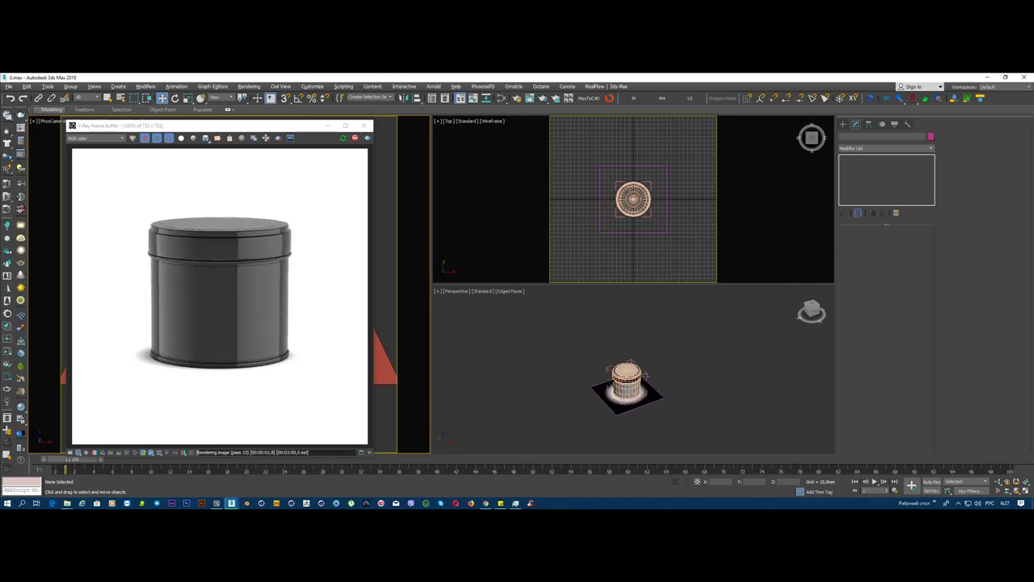
click(843, 124)
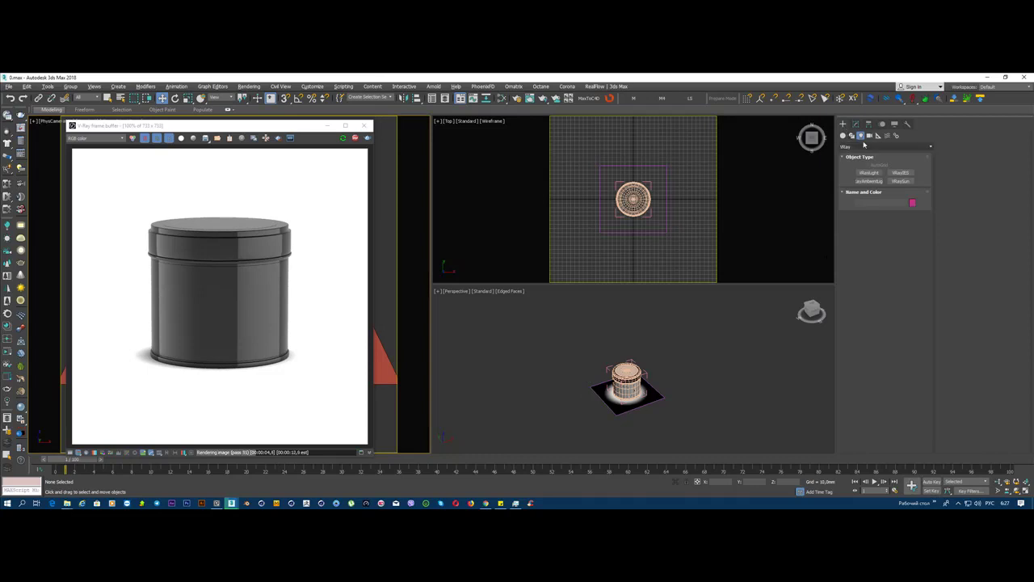
click(870, 174)
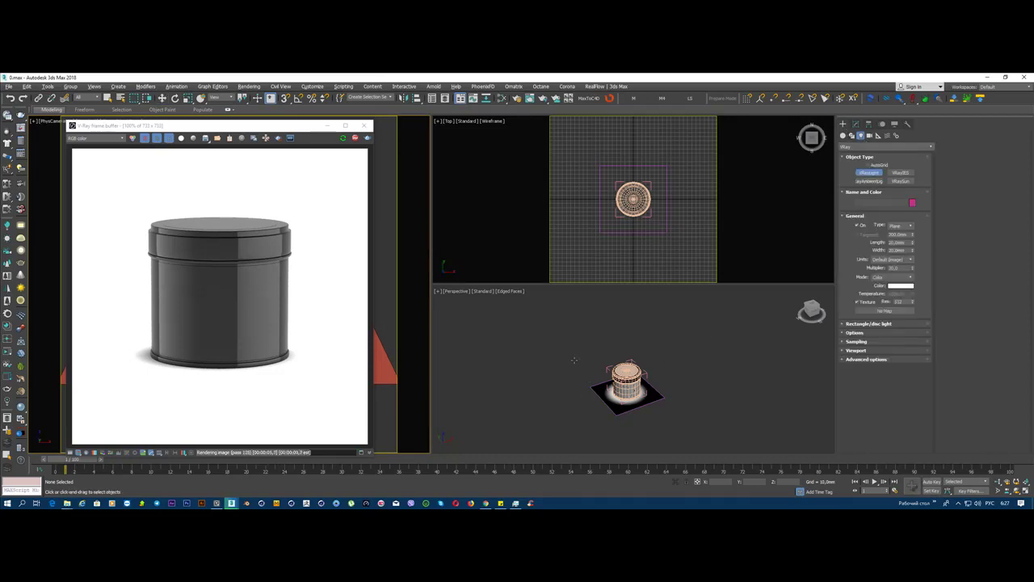
drag(574, 360, 711, 434)
drag(674, 199, 702, 193)
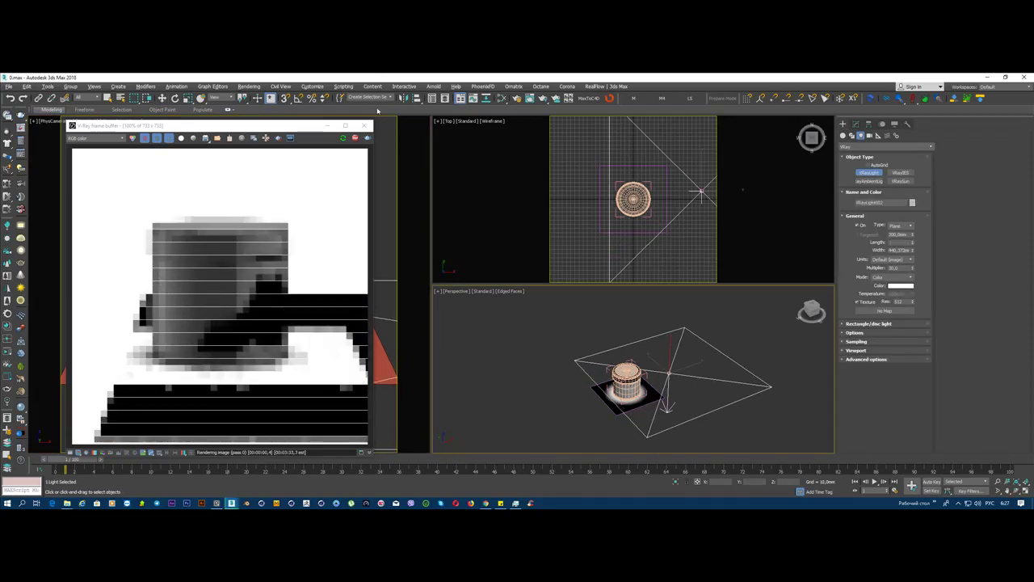
Step: Set the plane light's Length and Width to 750 mm
click(162, 98)
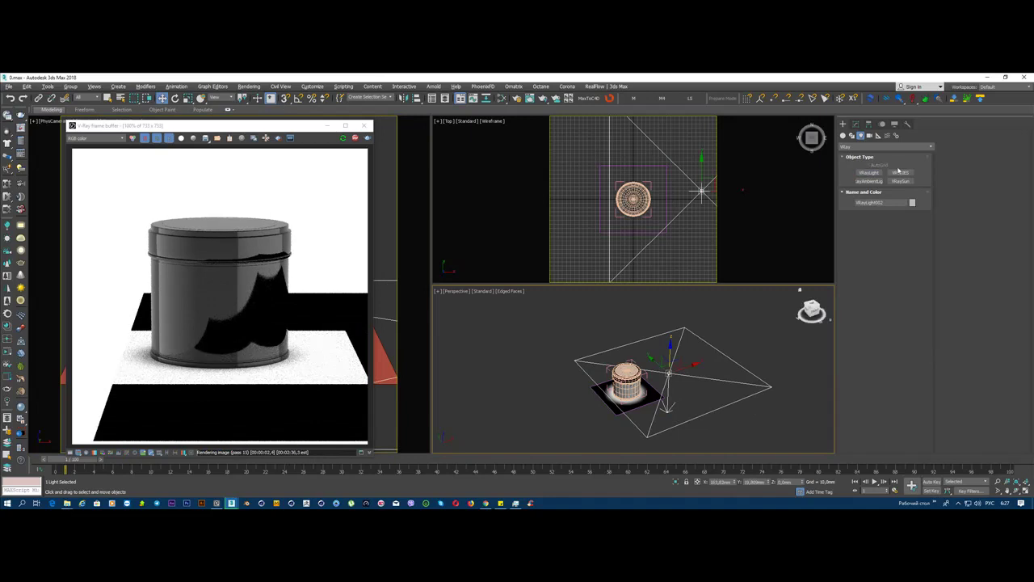
click(856, 124)
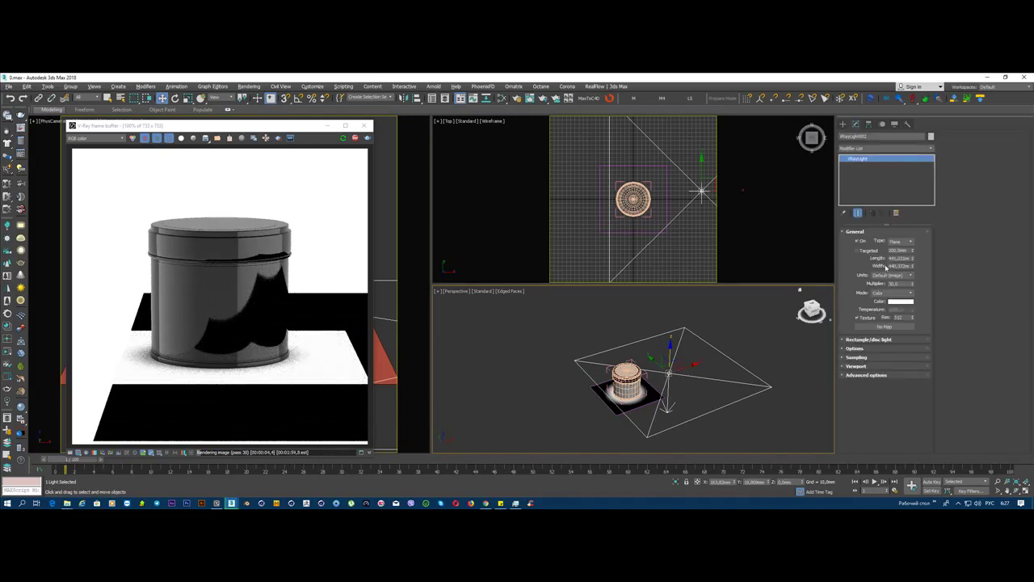
double_click(899, 258)
text(750)
key(Tab)
text(750)
key(Return)
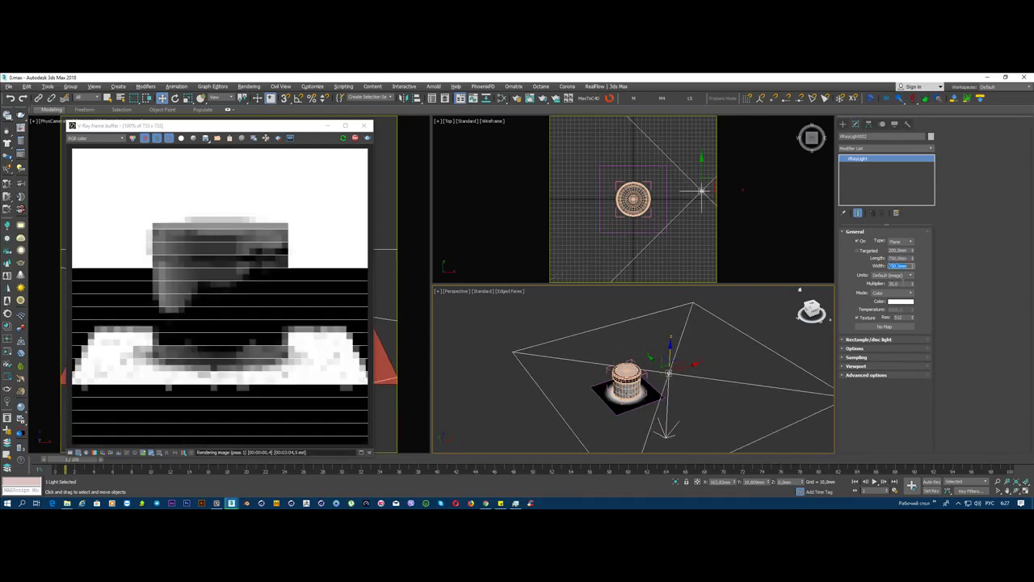
Step: Centre the light at X 0, Y 0 and raise it above the can
click(720, 483)
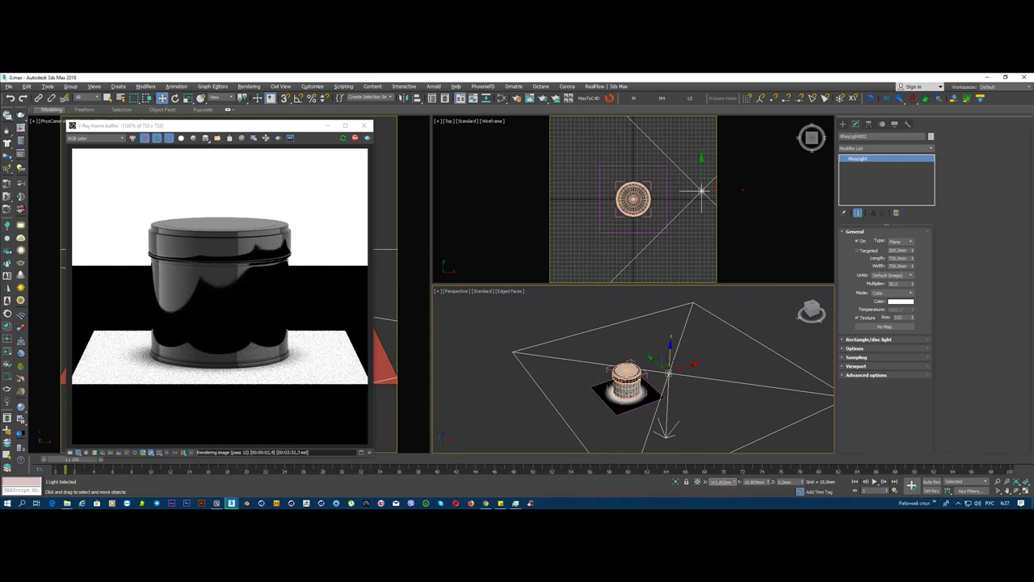
text(0)
key(Tab)
text(0)
key(Return)
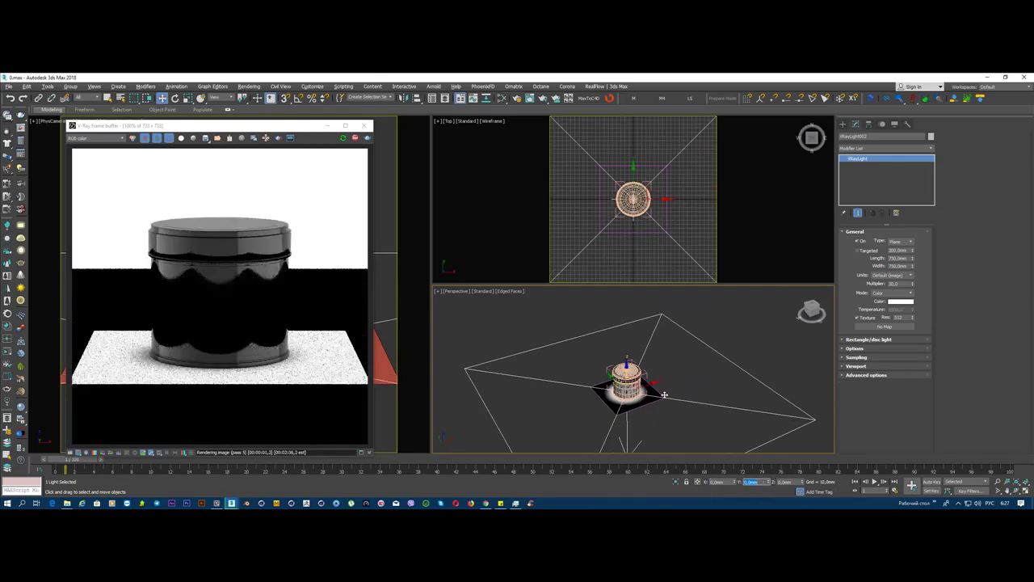
drag(628, 371, 621, 277)
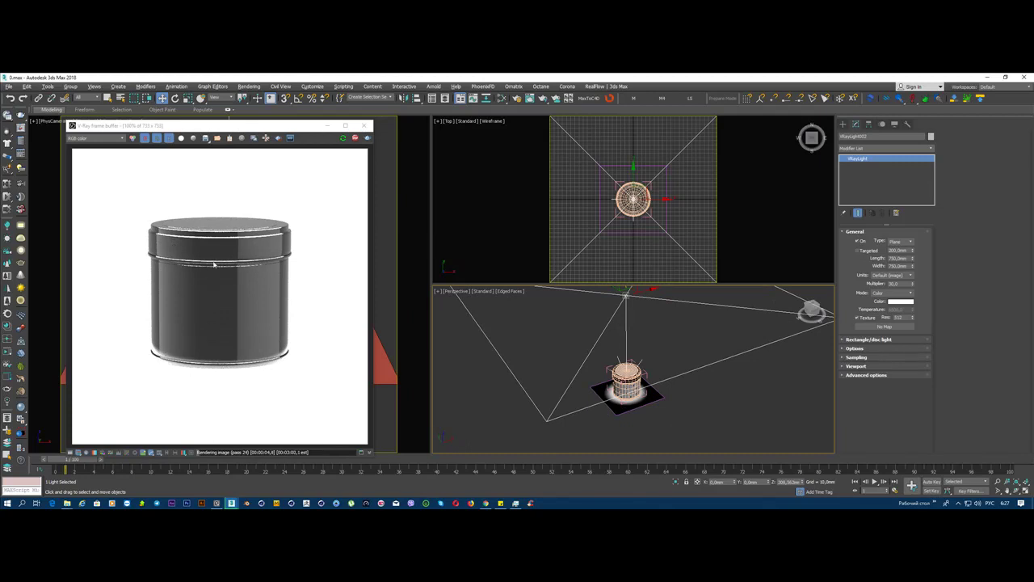
Step: Turn off Affect reflections in the VRayLight Options rollout
click(844, 367)
click(844, 368)
click(850, 348)
click(858, 430)
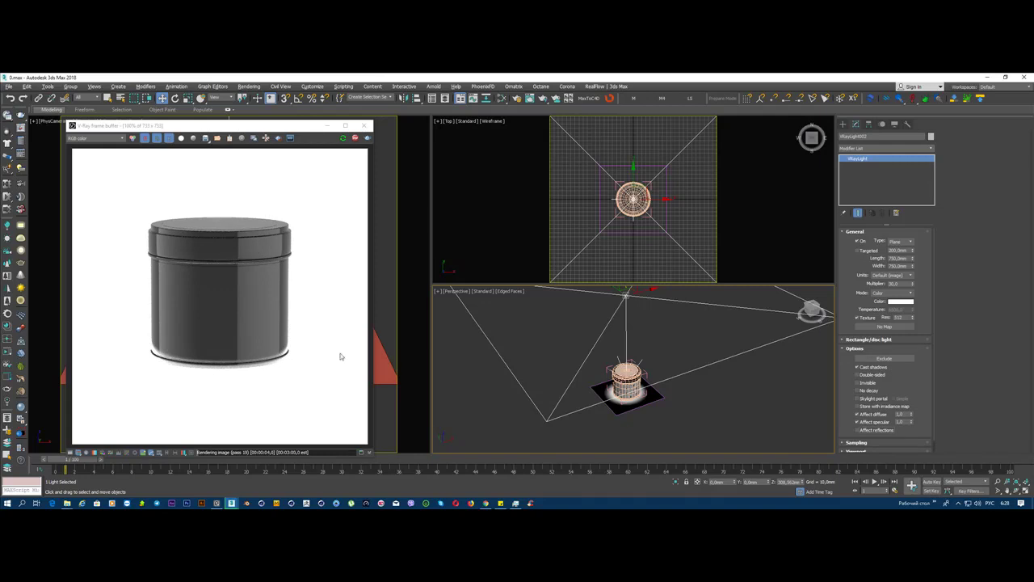
click(857, 349)
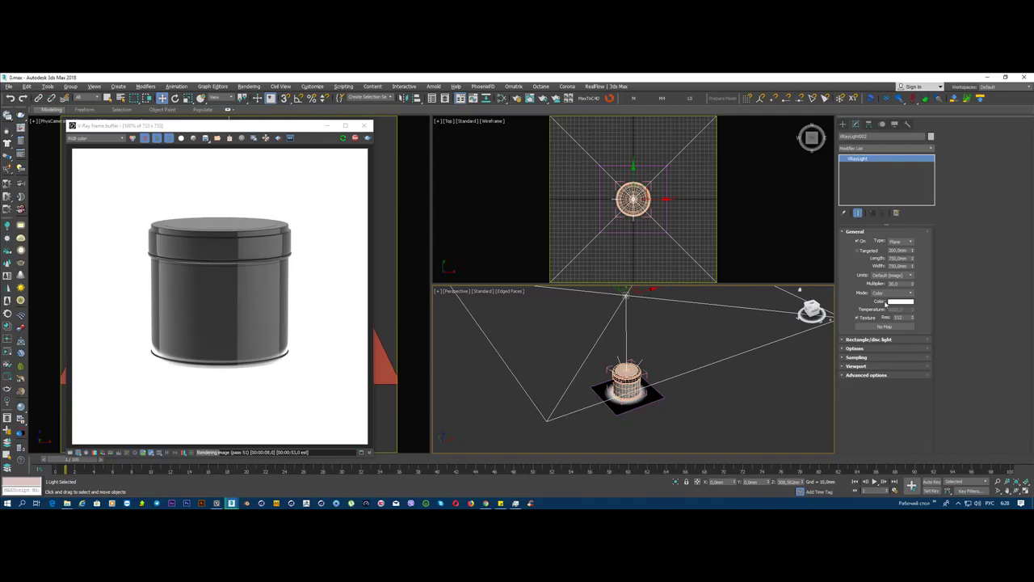
Step: Lower the light multiplier from 30 to 10 and open the Slate Material Editor
click(896, 284)
text(10)
key(Return)
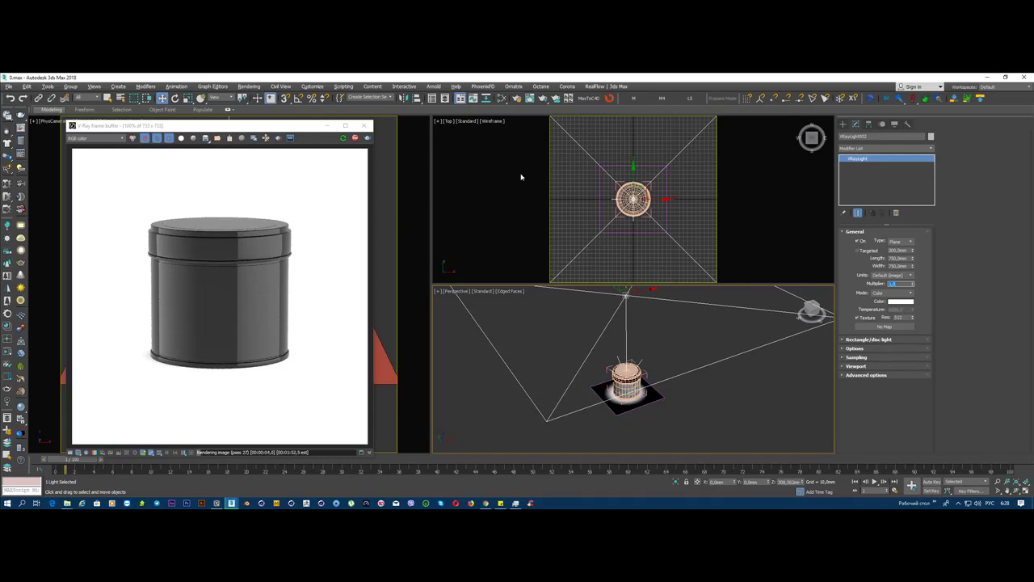
click(501, 98)
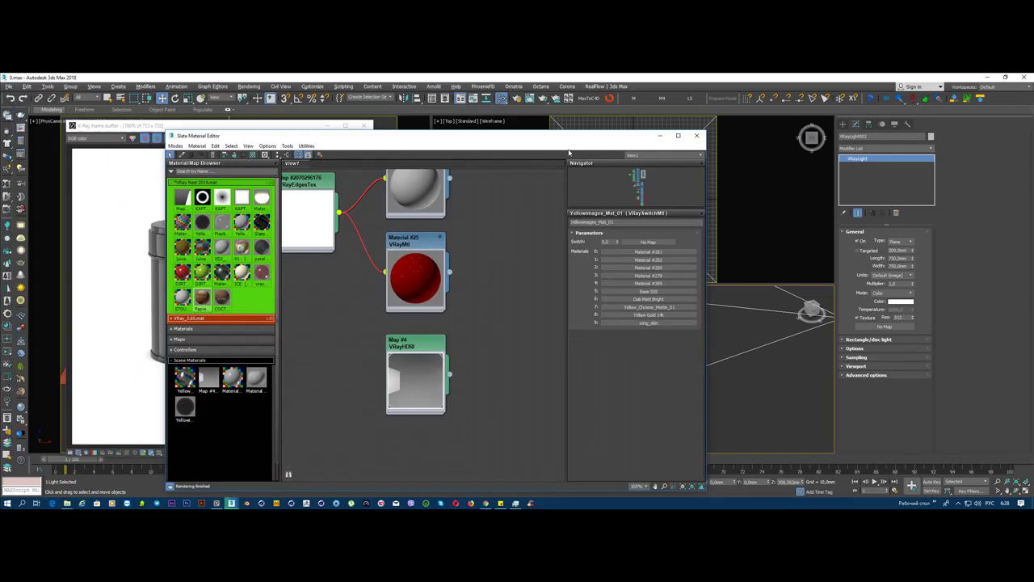
Step: Set the VRaySwitchMtl Switch value to 1 for a white can, then close the editor
drag(569, 152, 787, 157)
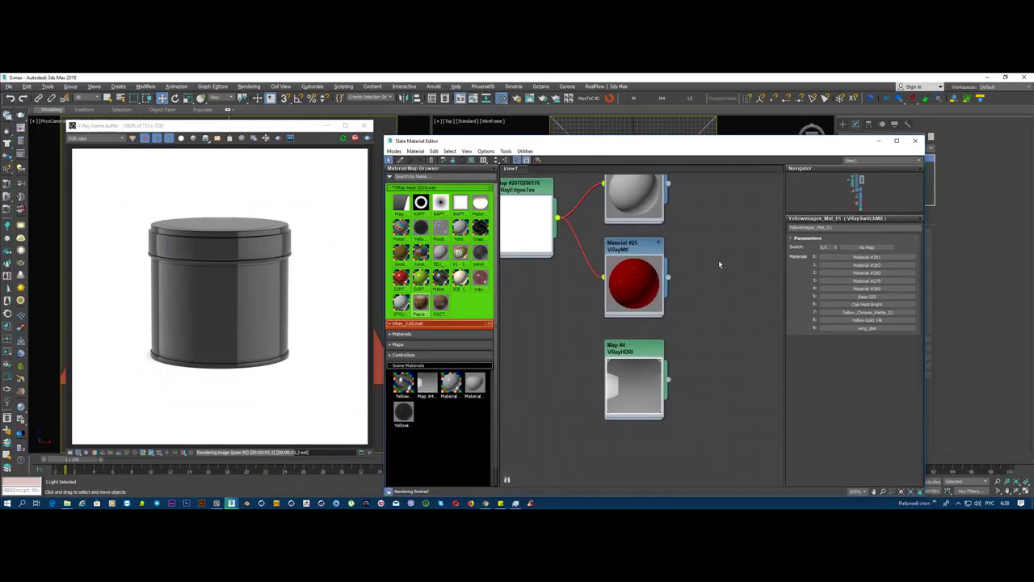
double_click(828, 247)
text(1)
key(Return)
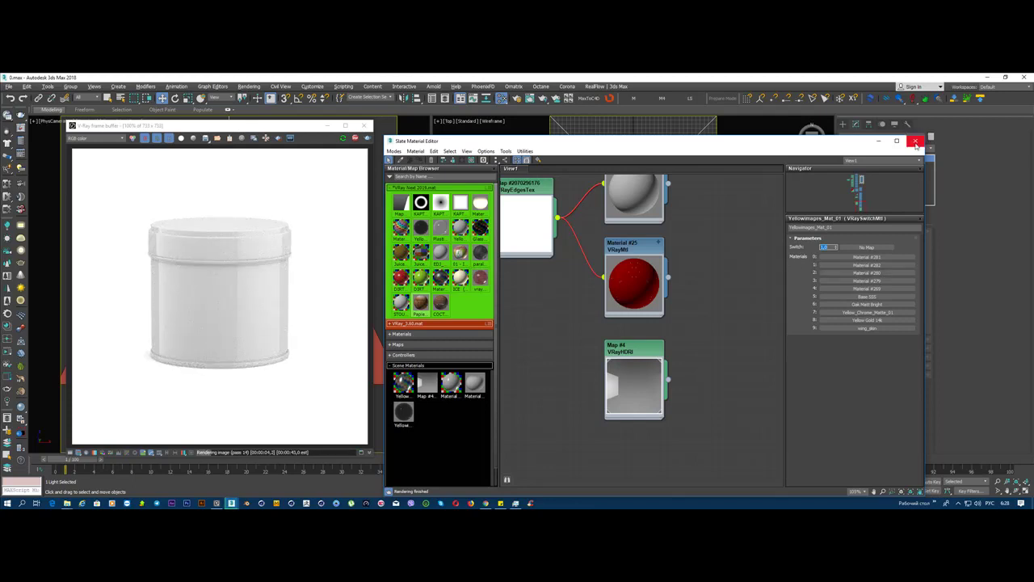
click(915, 142)
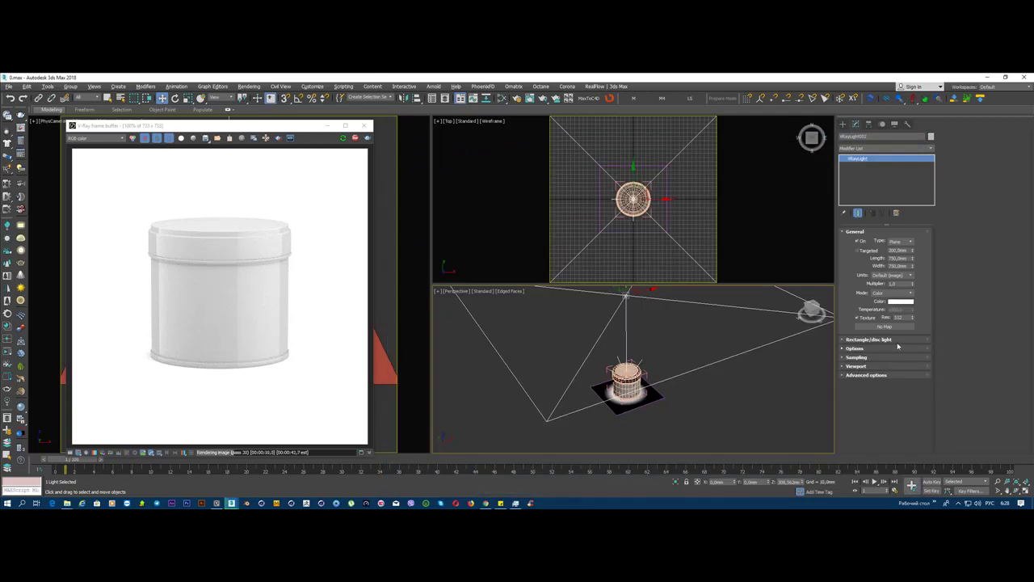
Step: Re-enter the VRayLight multiplier and deselect the light so the render refines
double_click(897, 283)
key(Return)
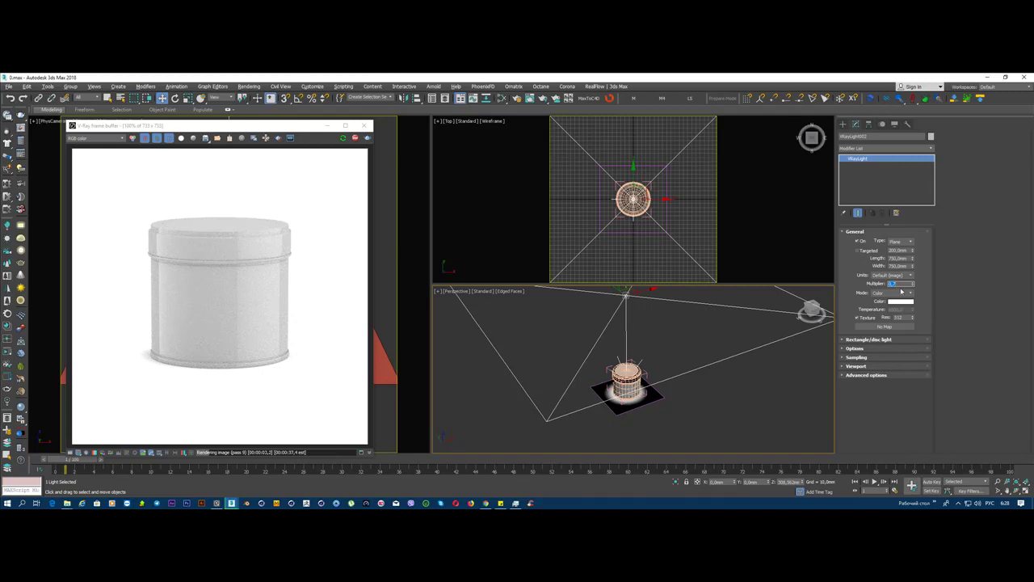
key(Return)
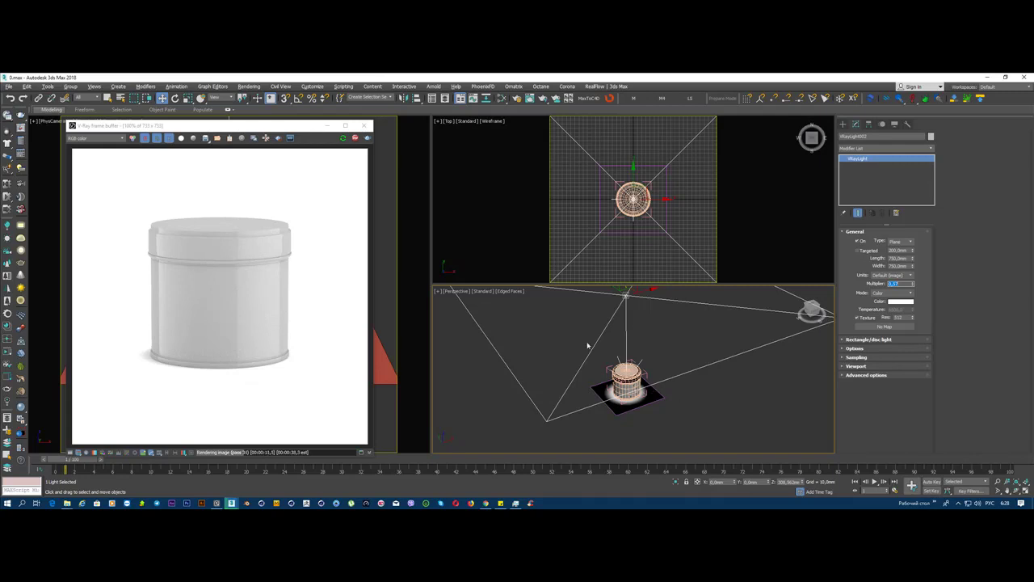
scroll(589, 347, down, 3)
click(635, 397)
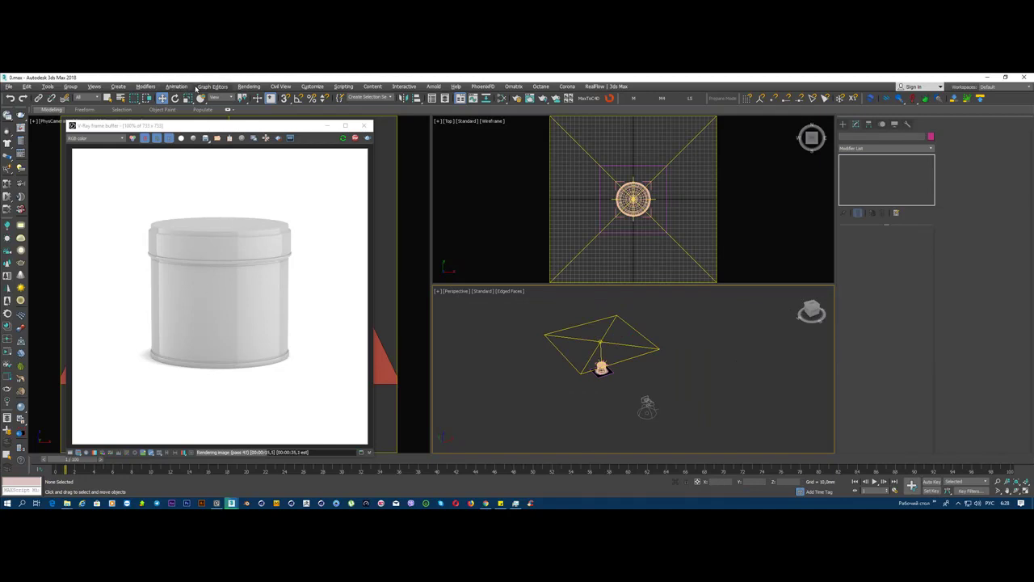
Step: Open Rendering > Environment and Effects and move it aside
click(249, 86)
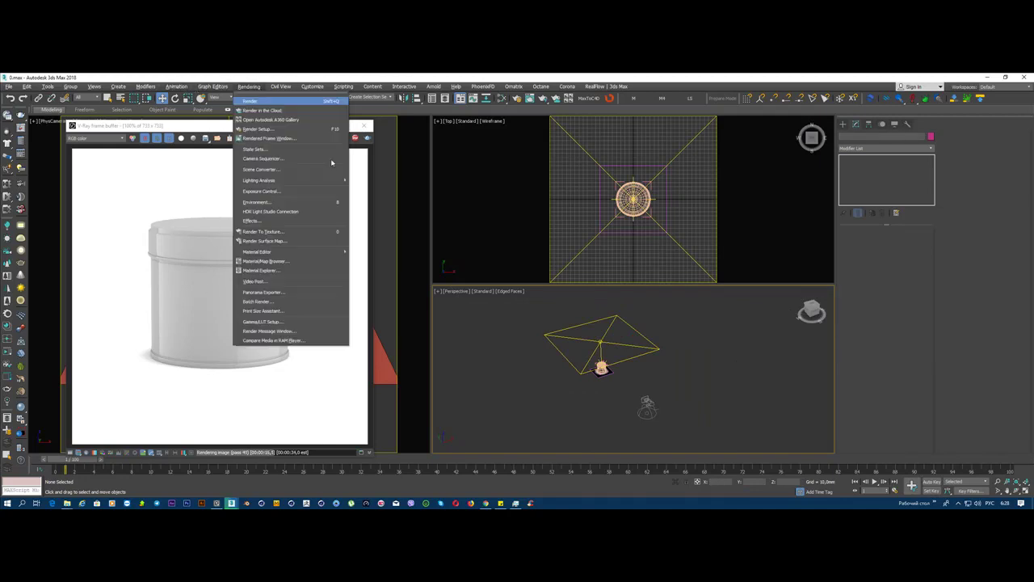
click(290, 200)
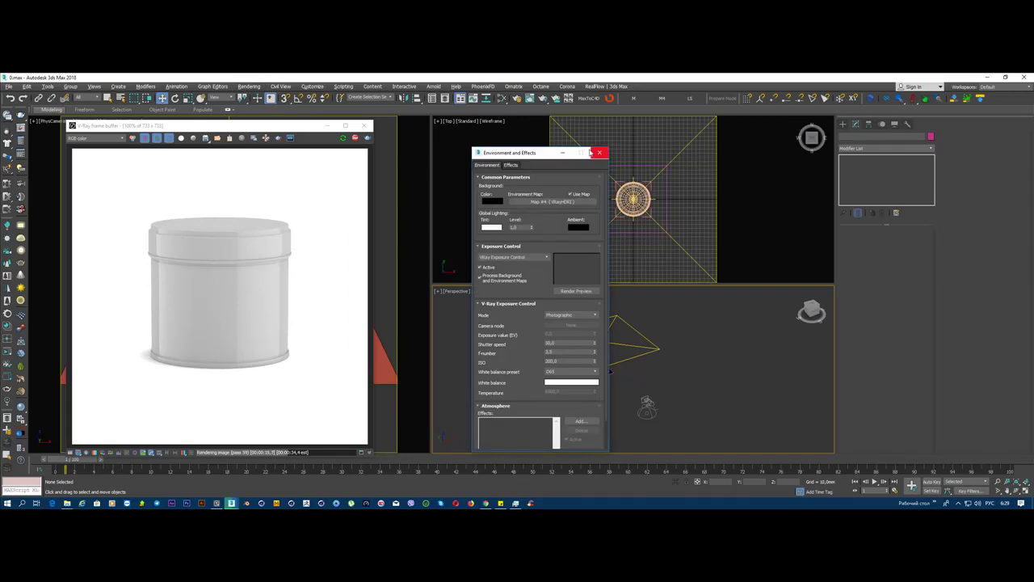
drag(530, 144, 667, 121)
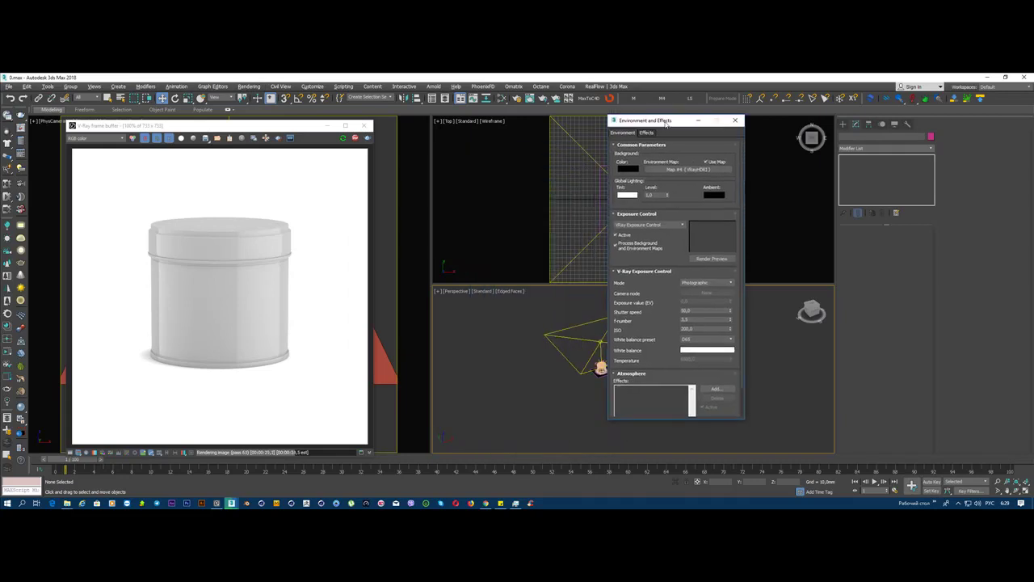
Step: Set V-Ray exposure f-number to 5 and shutter speed to 45, then revise the f-number
double_click(691, 320)
text(5)
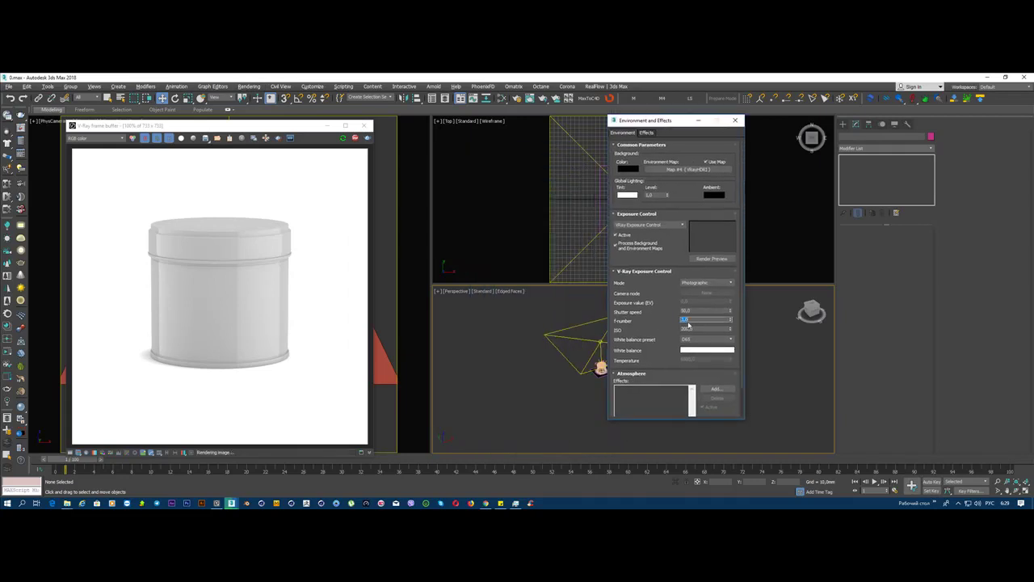
key(shift+Tab)
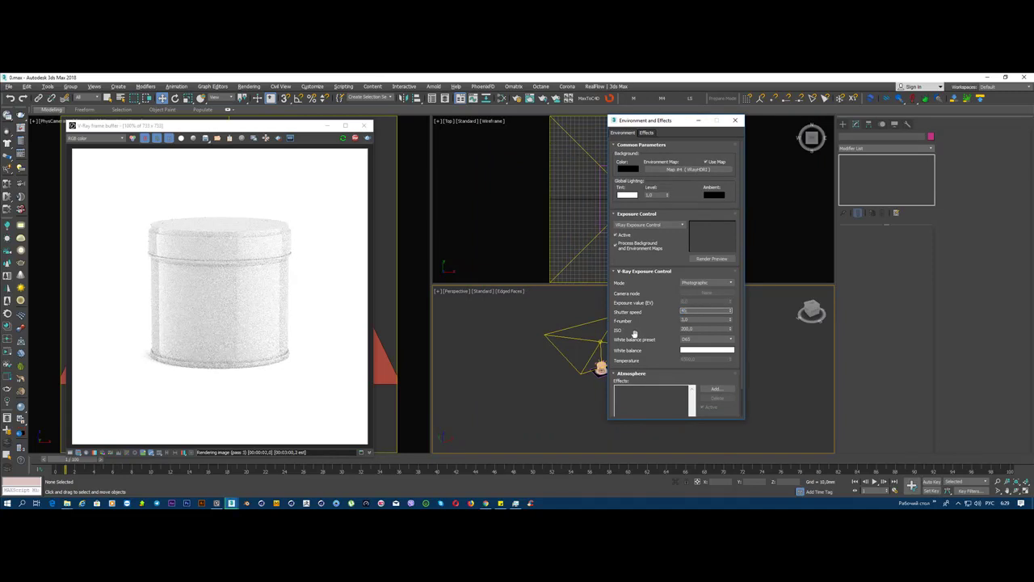
text(45)
key(Return)
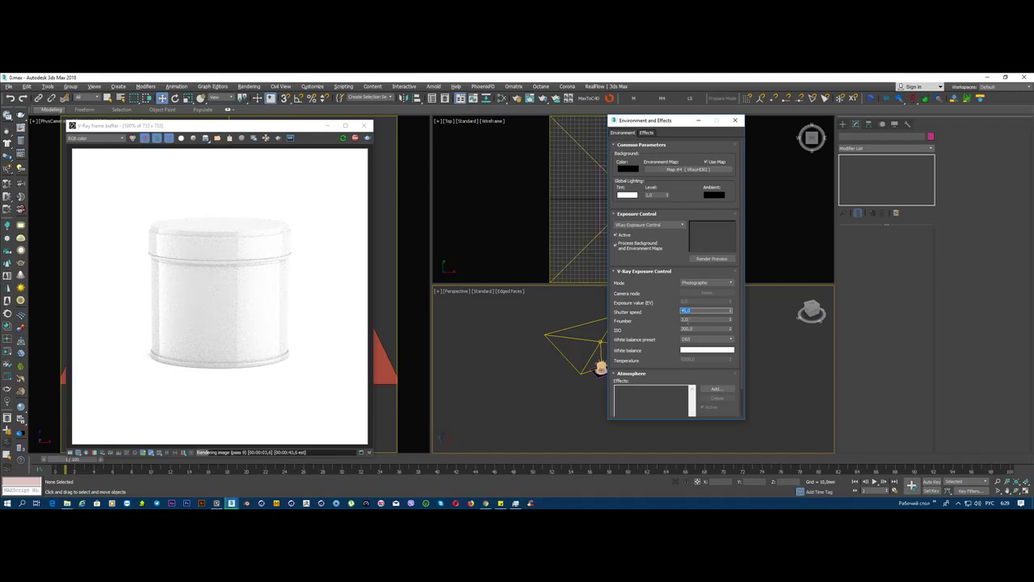
click(691, 322)
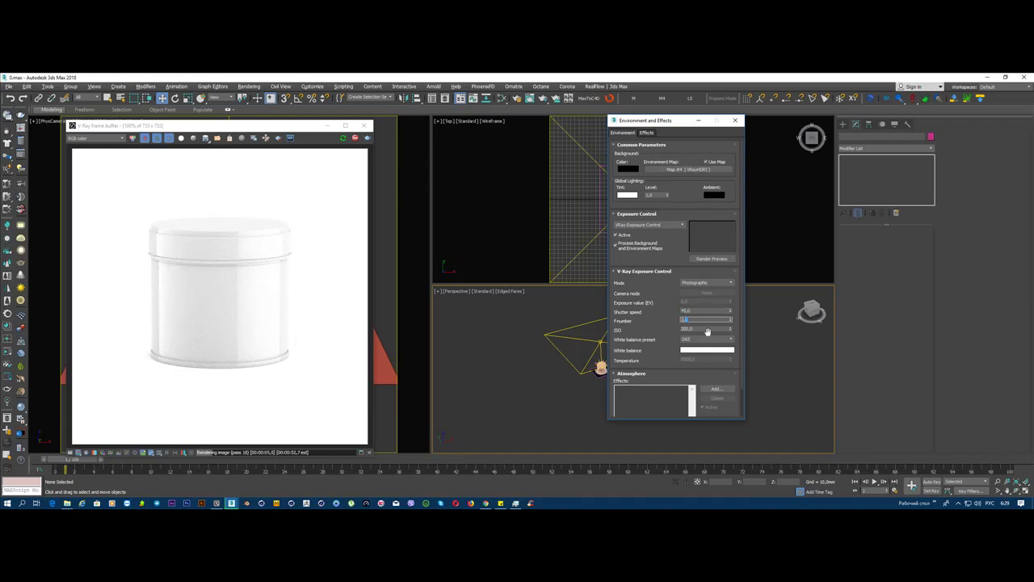
key(Return)
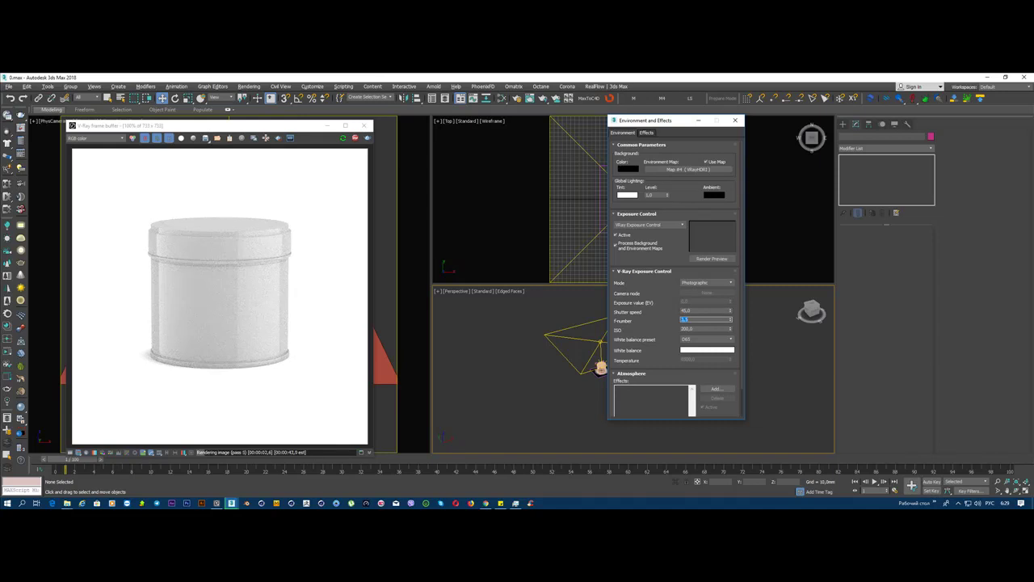
drag(670, 122, 499, 125)
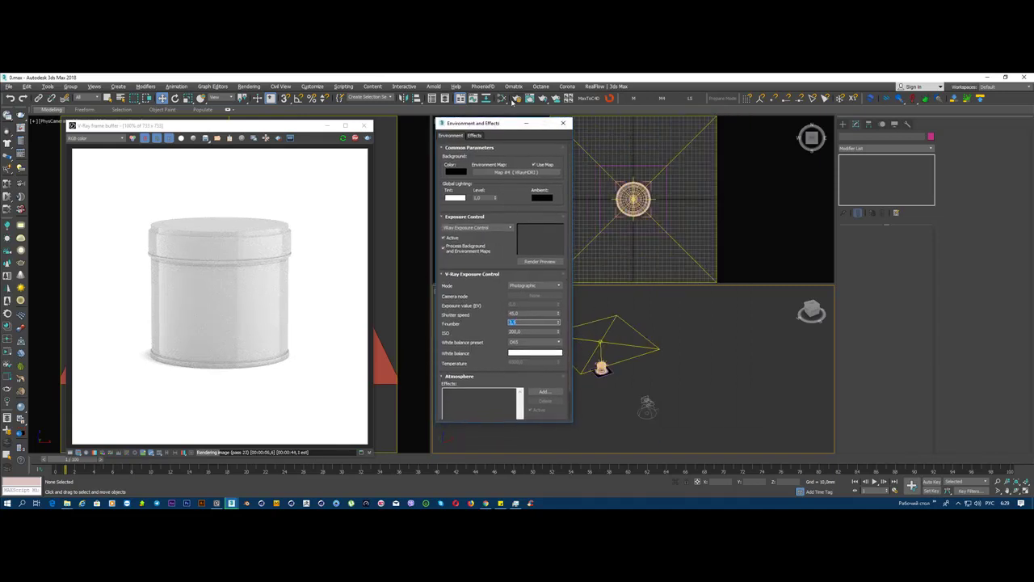
Step: Set the VRaySwitchMtl Switch to 7 for brushed metal and zoom the node view to extents
click(500, 99)
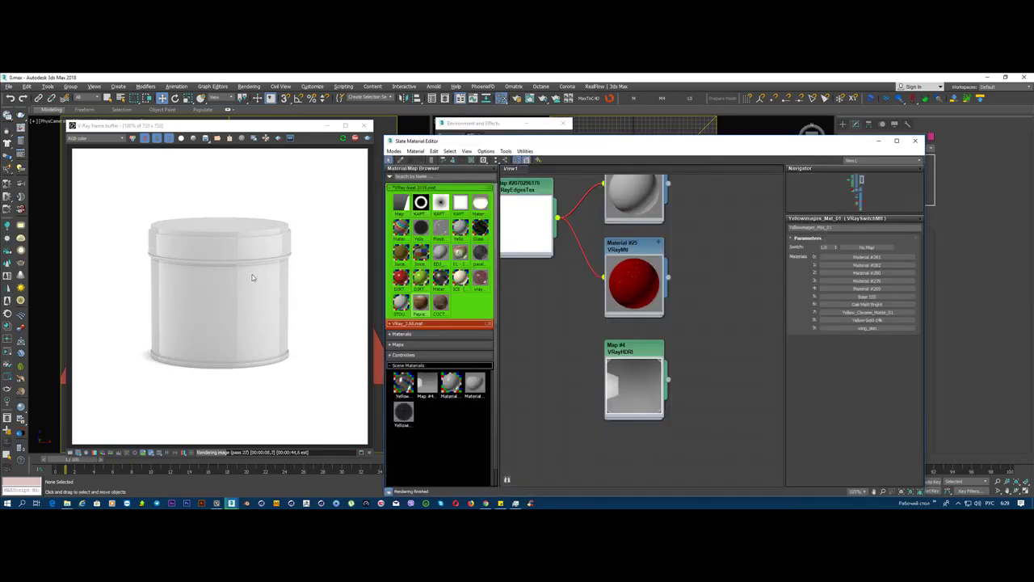
scroll(647, 291, up, 1)
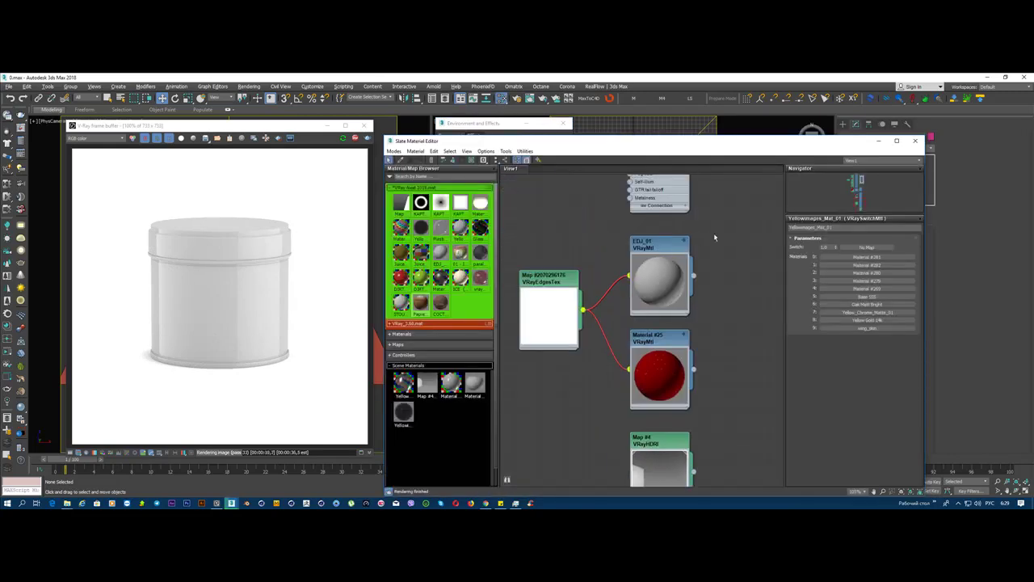
scroll(703, 323, up, 2)
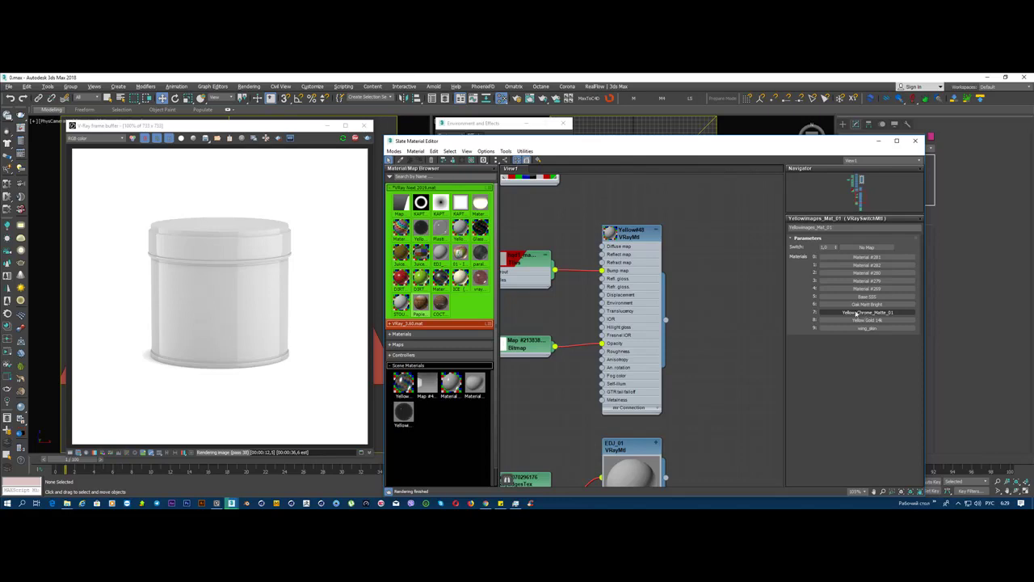
click(826, 247)
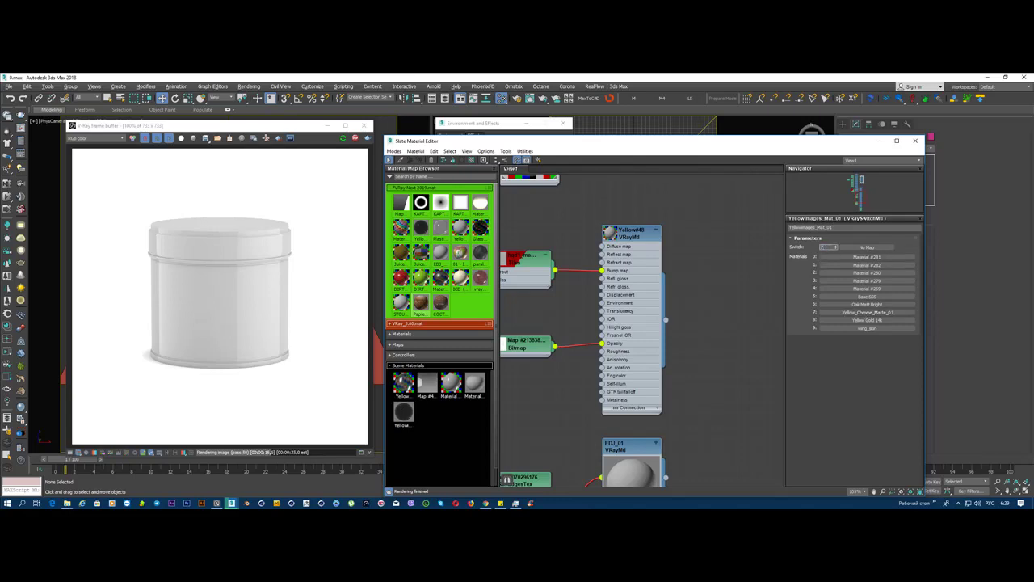
text(7)
key(Return)
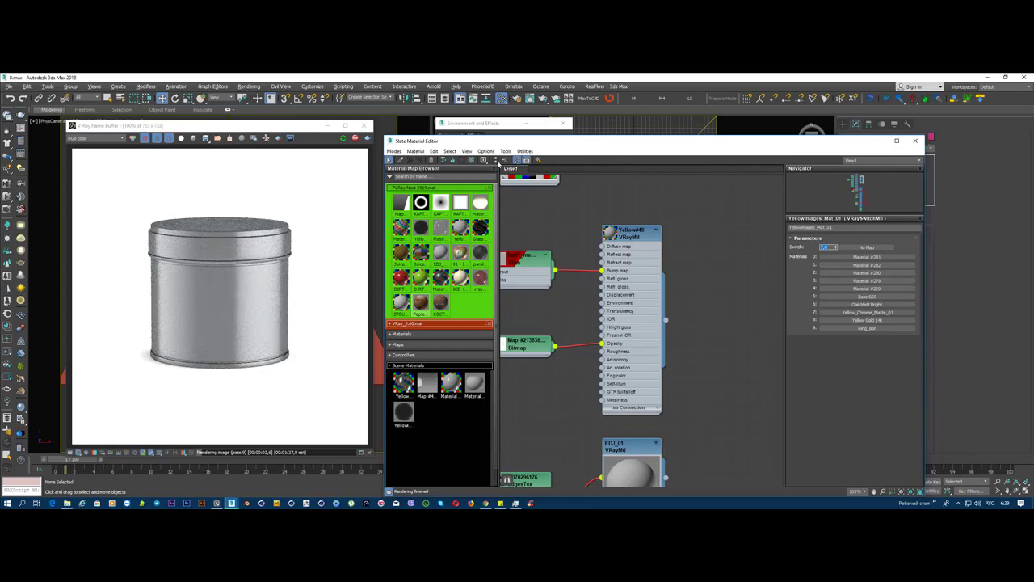
key(z)
scroll(639, 307, up, 2)
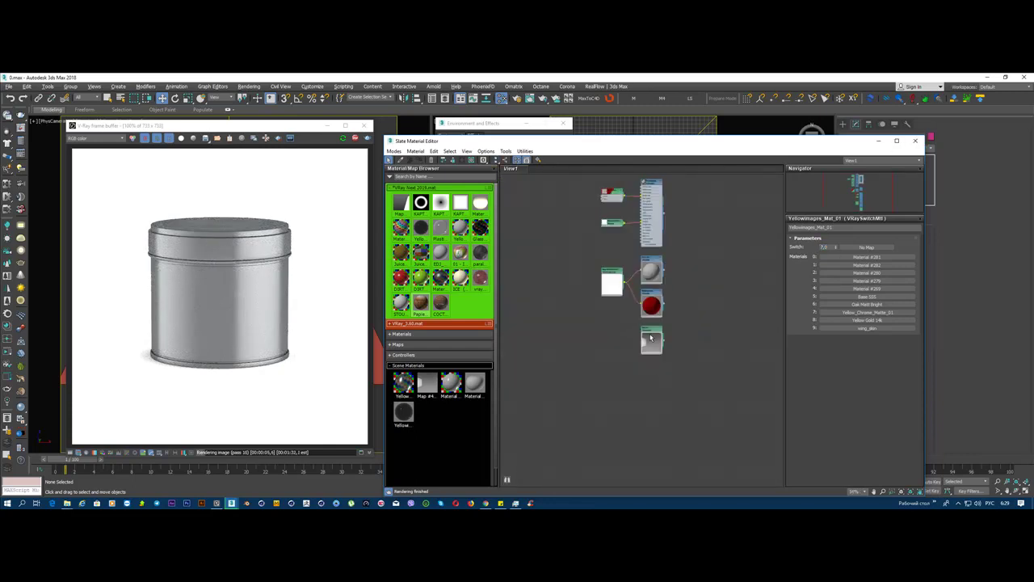
scroll(646, 315, up, 2)
scroll(649, 318, up, 2)
Step: Open the Map #4 VRayHDRI node and set its Inverse gamma to 0.75
double_click(649, 317)
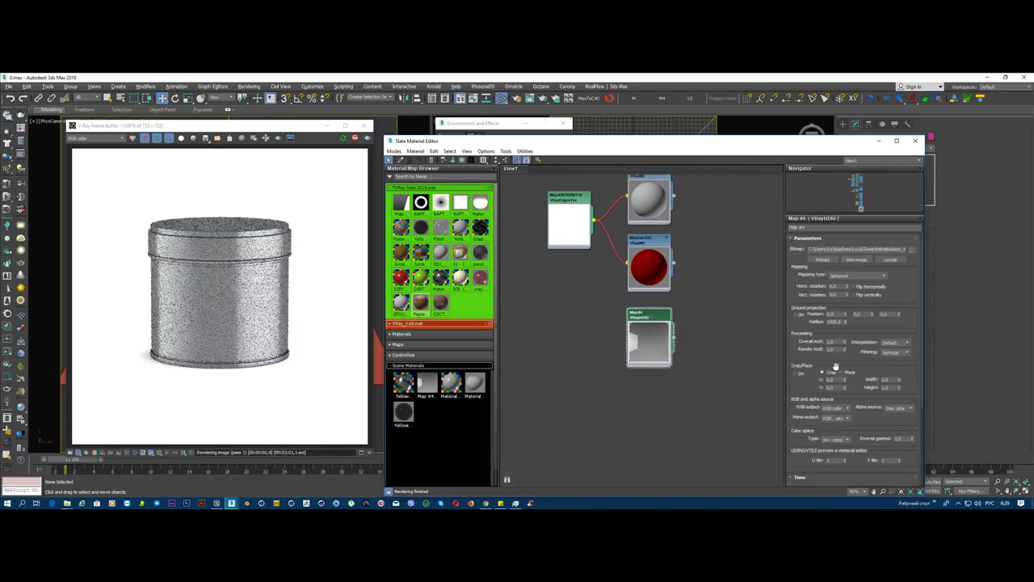
double_click(897, 438)
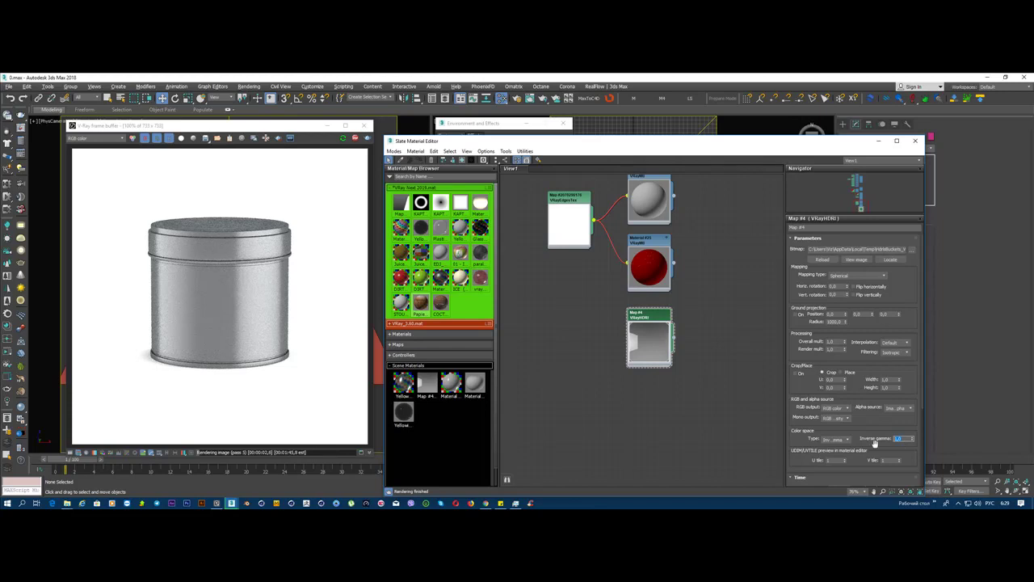
text(1)
key(Return)
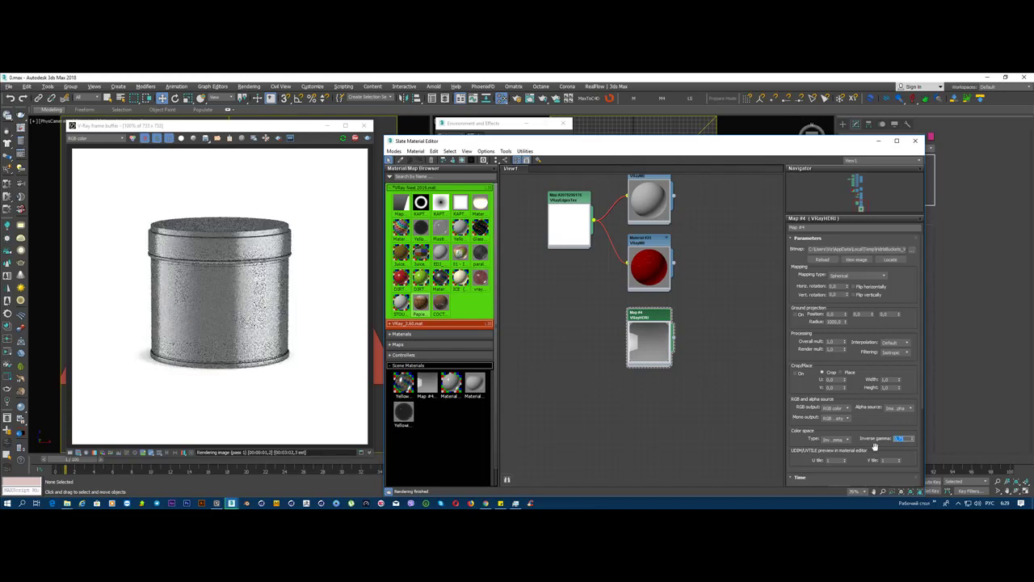
Step: Try an HDRI Overall mult of 1.5, then settle on 1.0
double_click(834, 341)
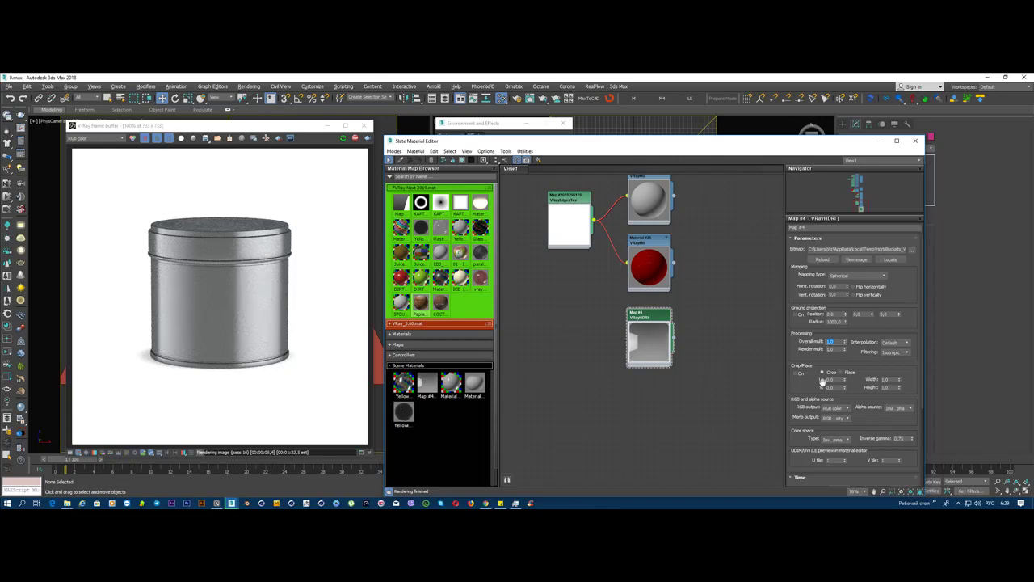
text(1,5)
key(Return)
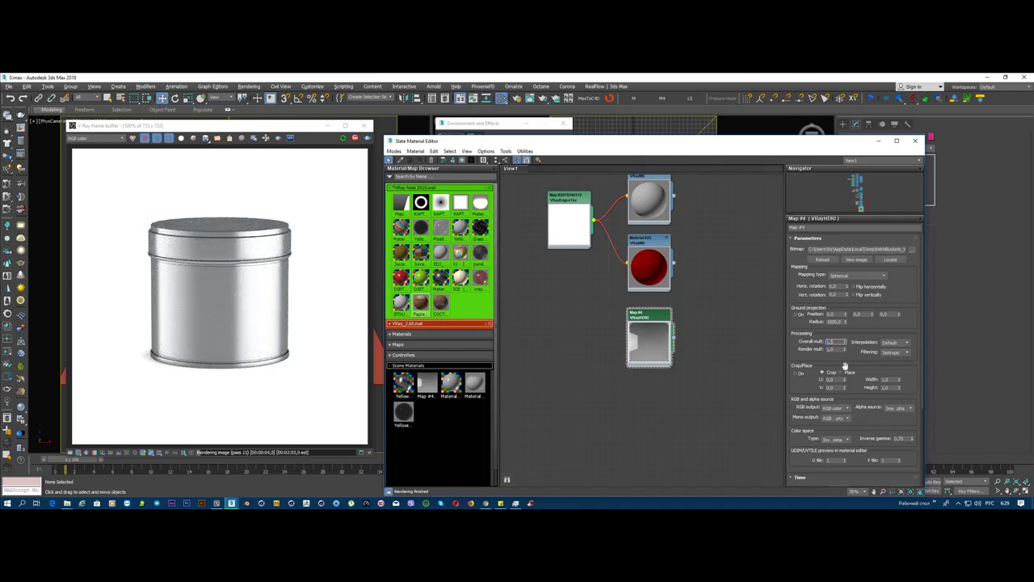
click(760, 360)
mouse_move(217, 504)
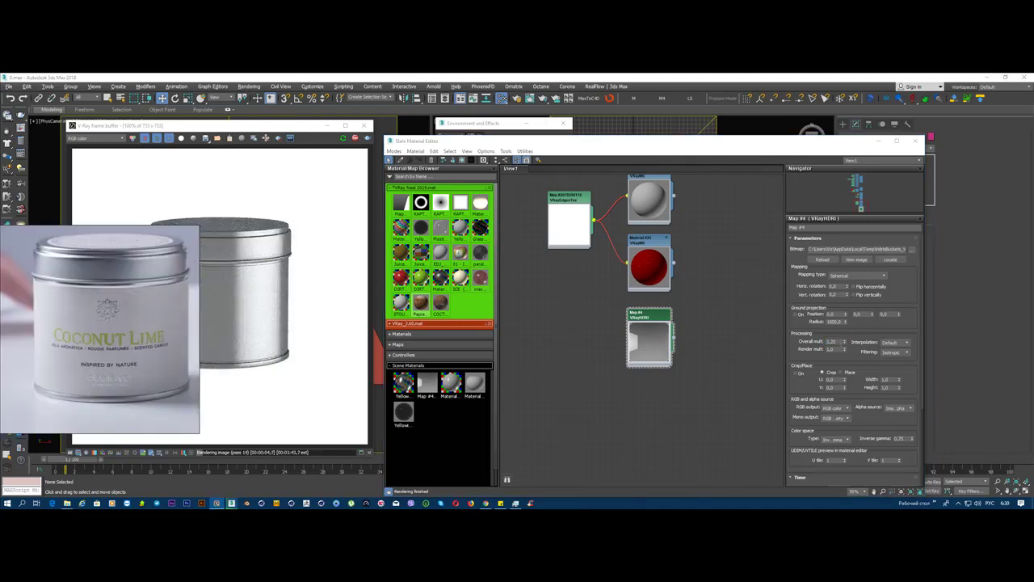
click(833, 342)
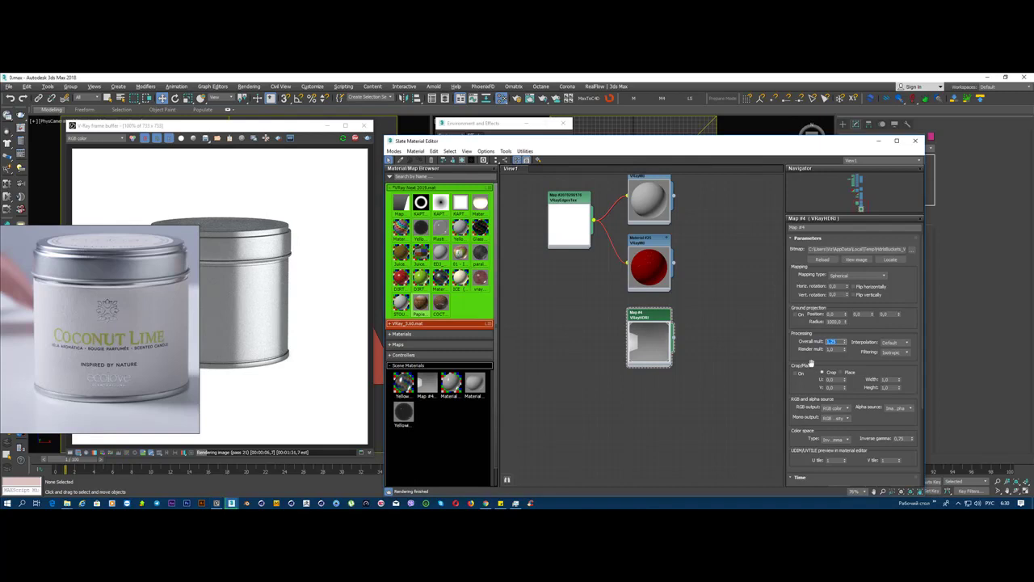
text(1)
key(Return)
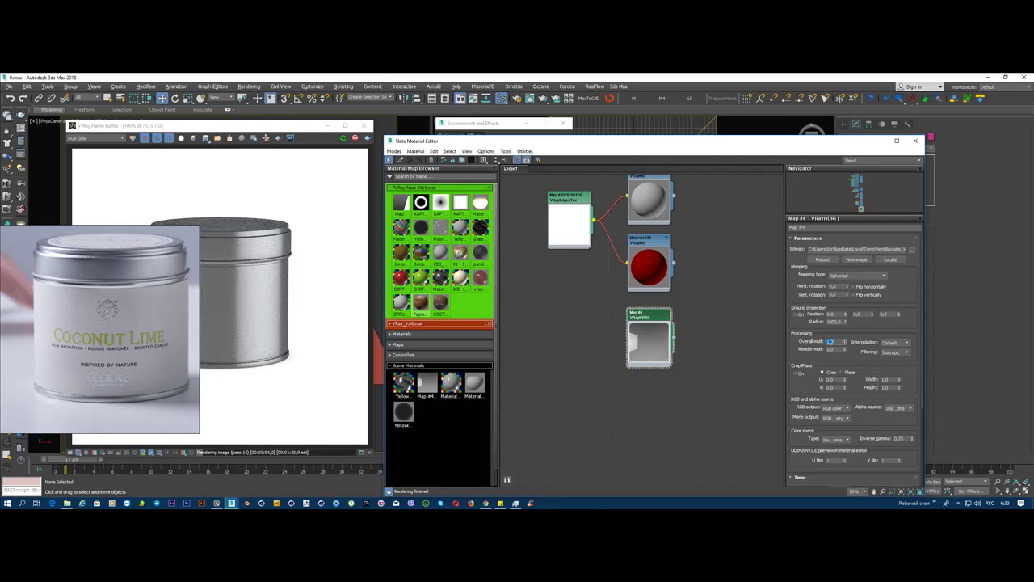
key(Return)
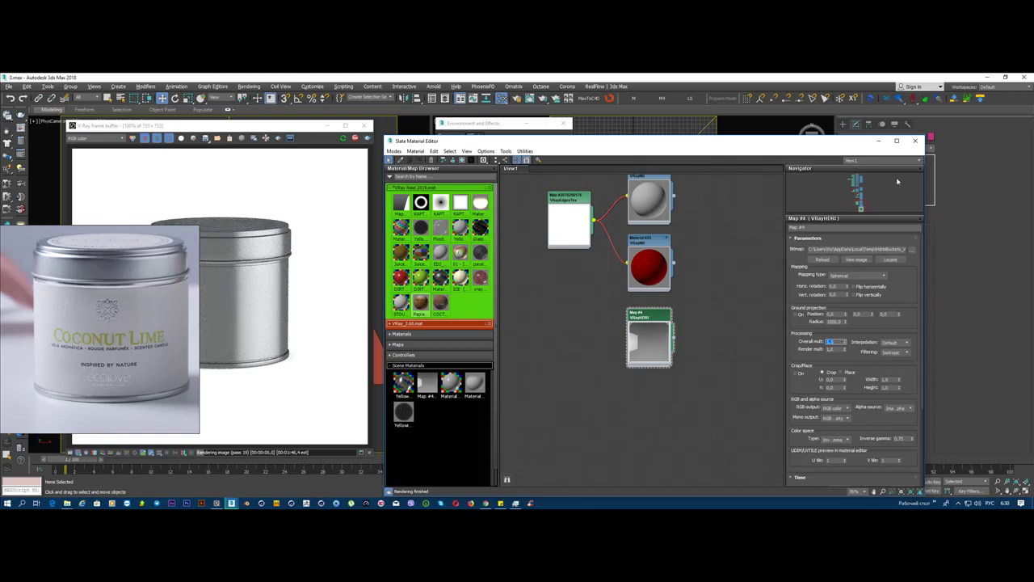
Step: Close the material editor and set the V-Ray exposure F-number to 1,4
click(914, 140)
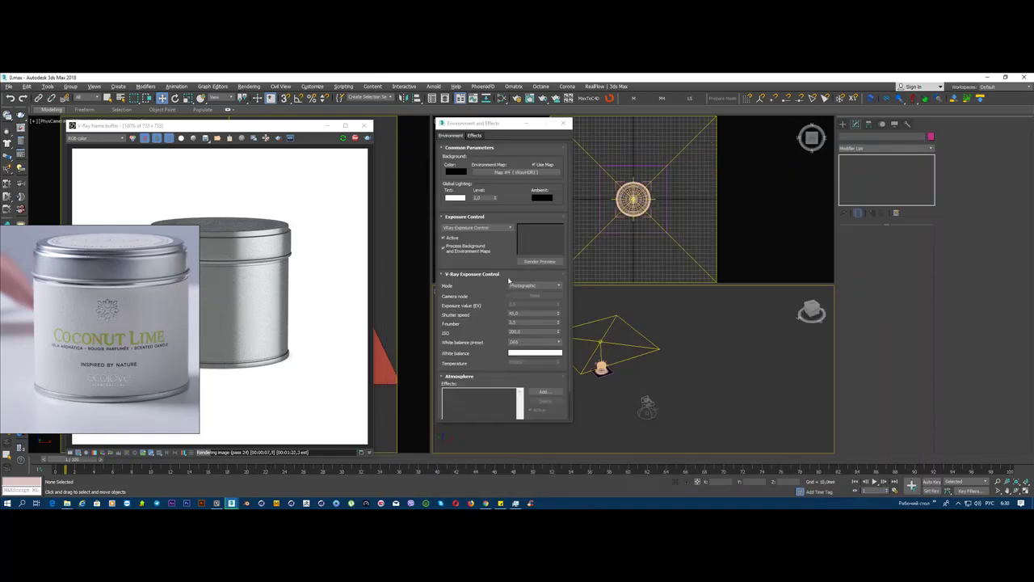
click(520, 322)
double_click(520, 323)
text(1,4)
key(Return)
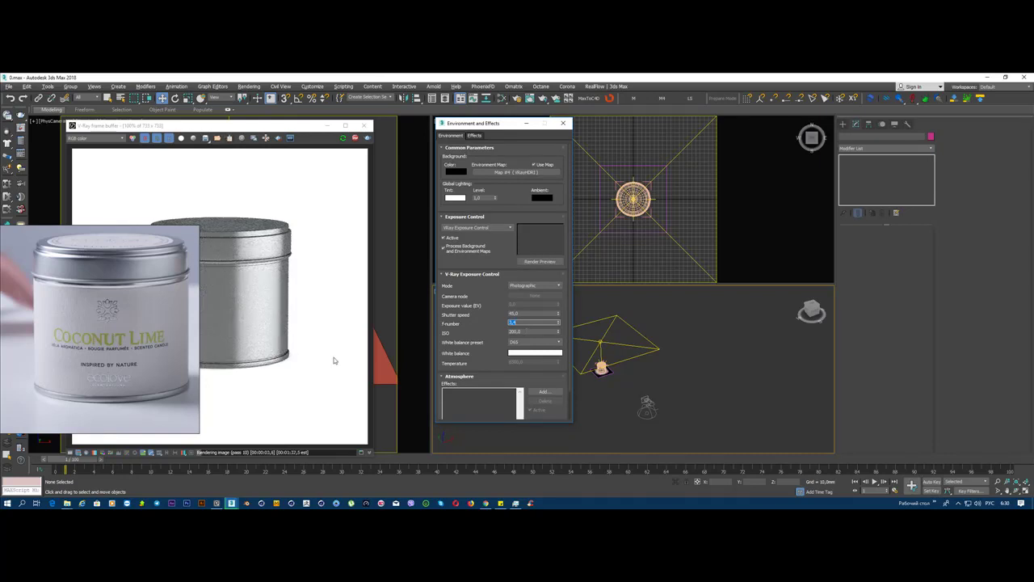
Step: Set the VRayLight multiplier to 0,2 then 0,3, and close Environment and Effects
click(617, 351)
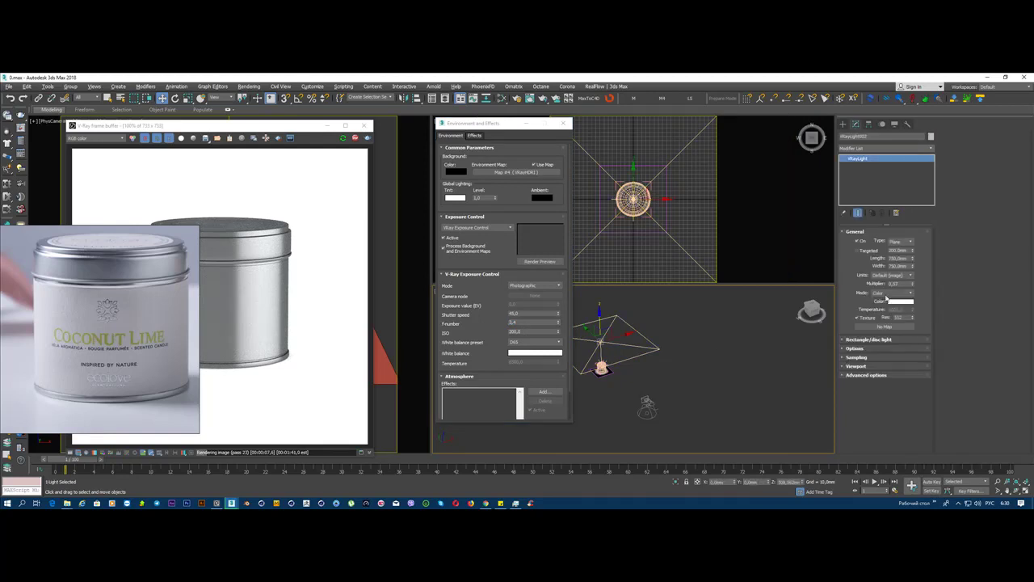
double_click(894, 284)
text(0,2)
key(Return)
text(0,3)
key(Return)
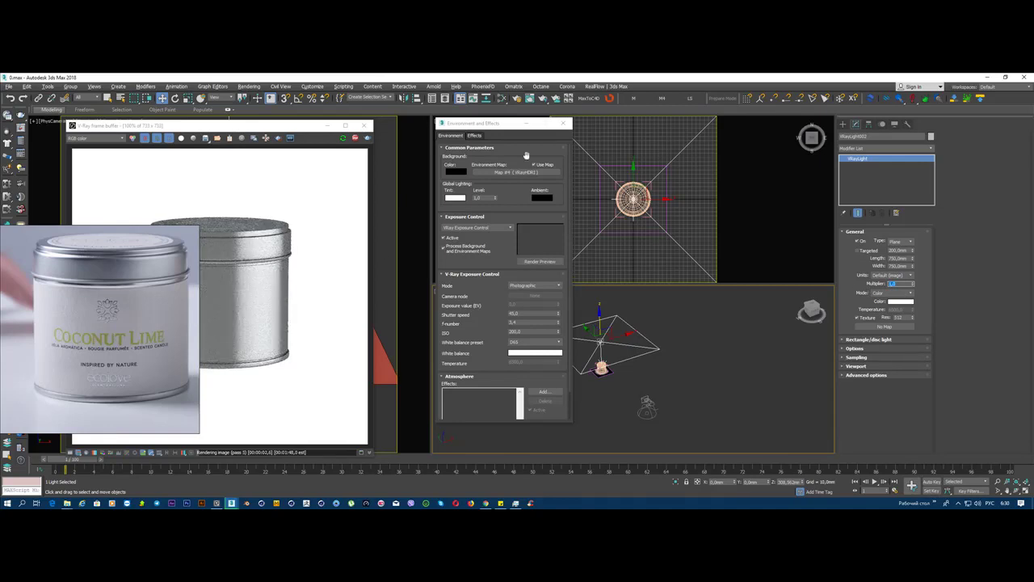
click(563, 123)
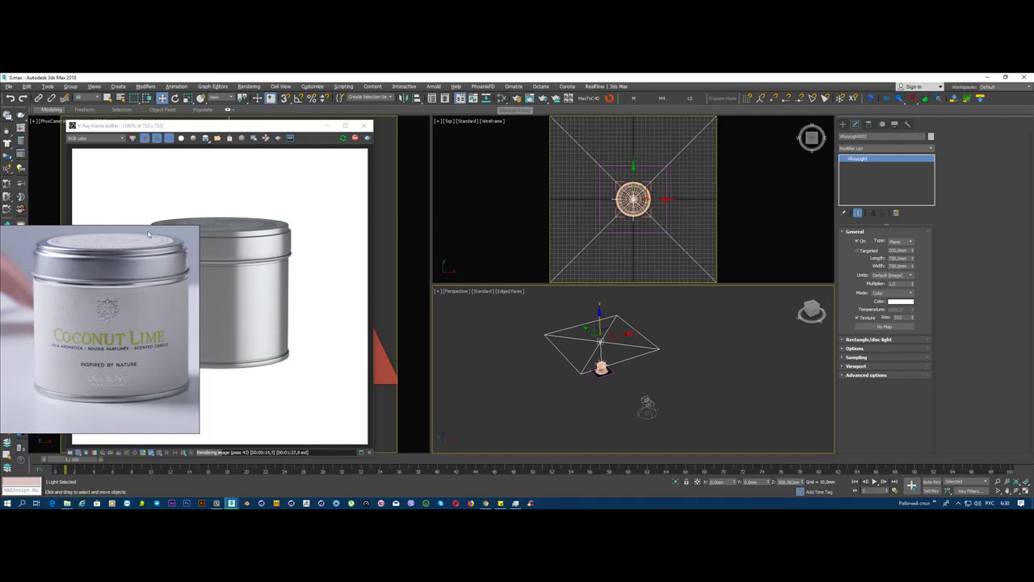
Step: Select the tin object instead of the light in the perspective view
scroll(238, 234, up, 2)
scroll(239, 237, down, 1)
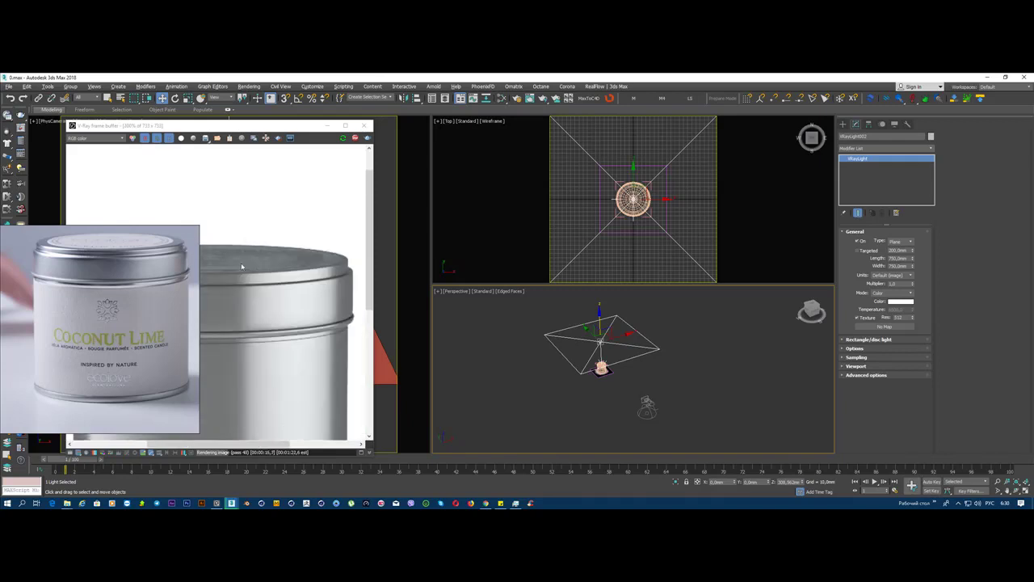
click(600, 368)
key(z)
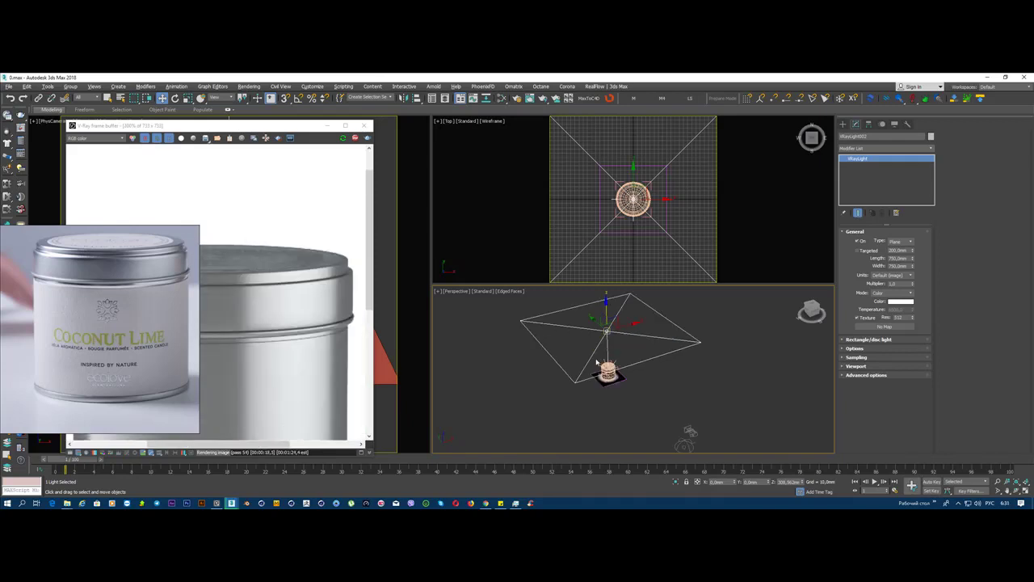
click(644, 370)
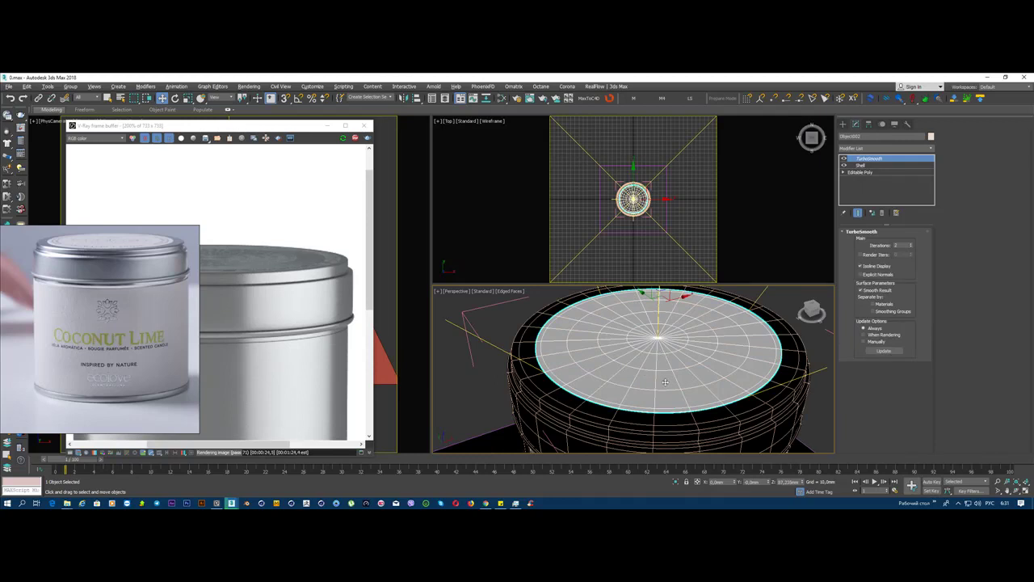
scroll(670, 377, down, 2)
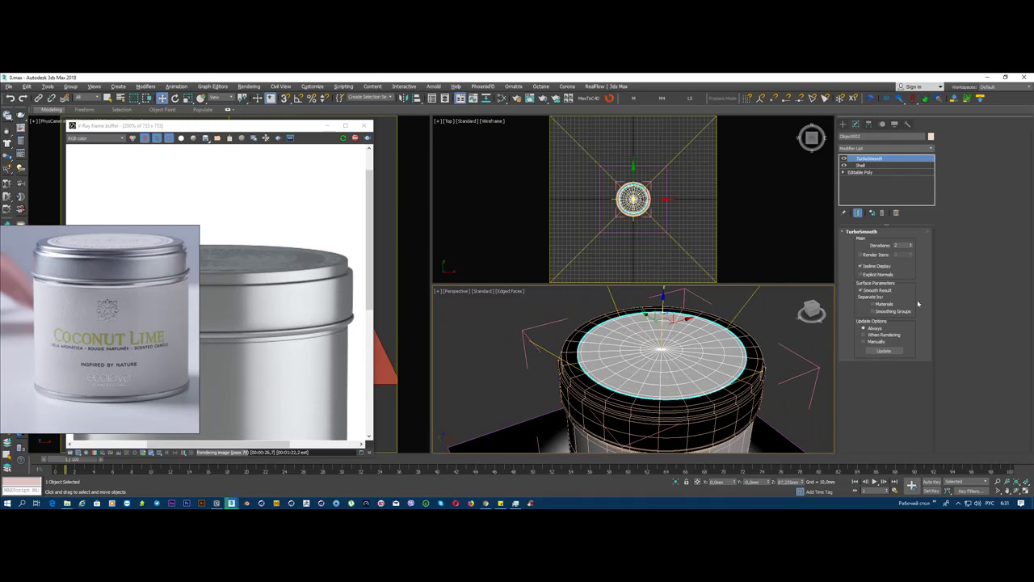
Step: Add a Cylindrical UVW Map modifier with Cap to the tin and open the Slate Material Editor
click(919, 165)
click(927, 148)
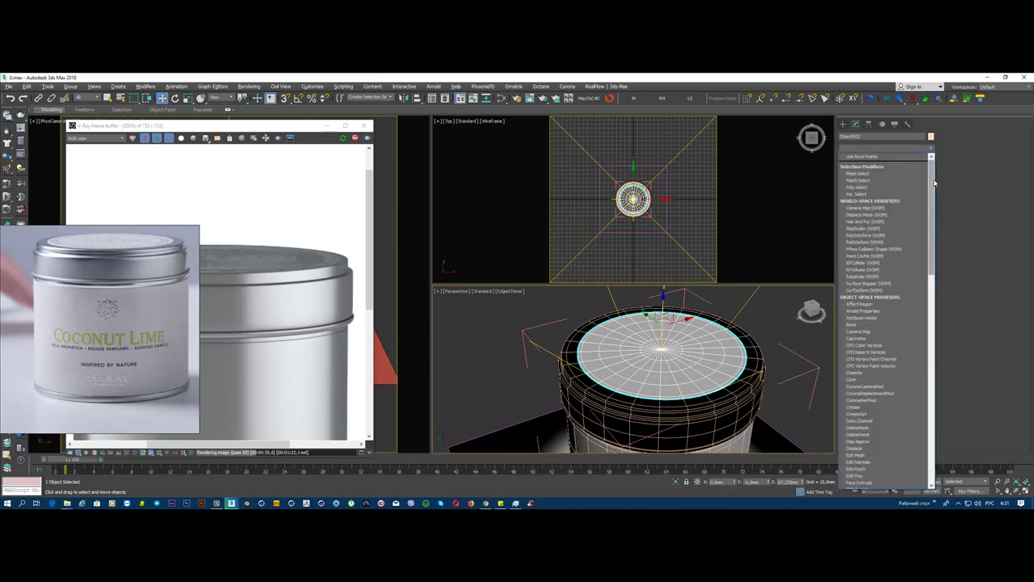
drag(935, 183, 948, 436)
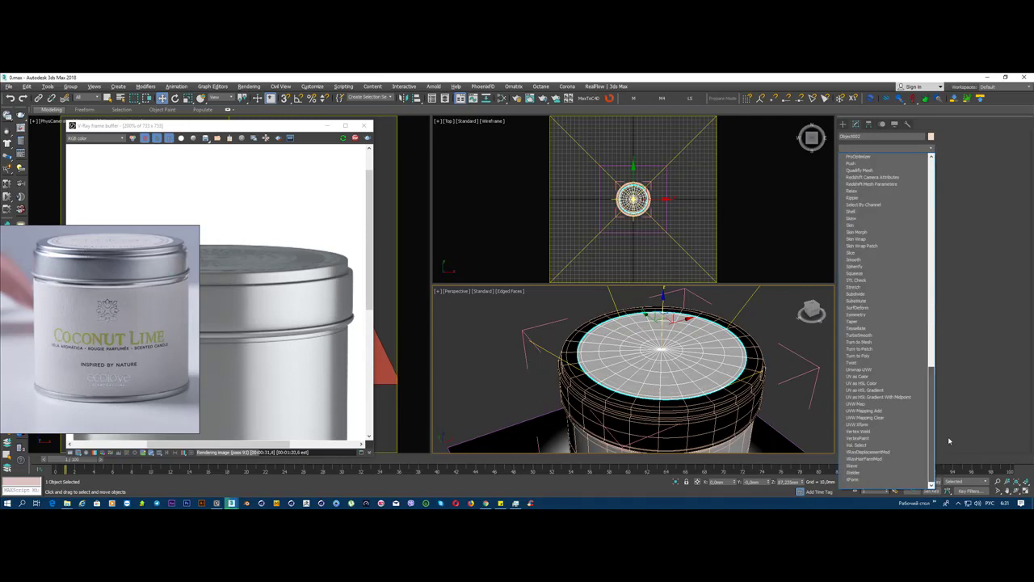
click(898, 404)
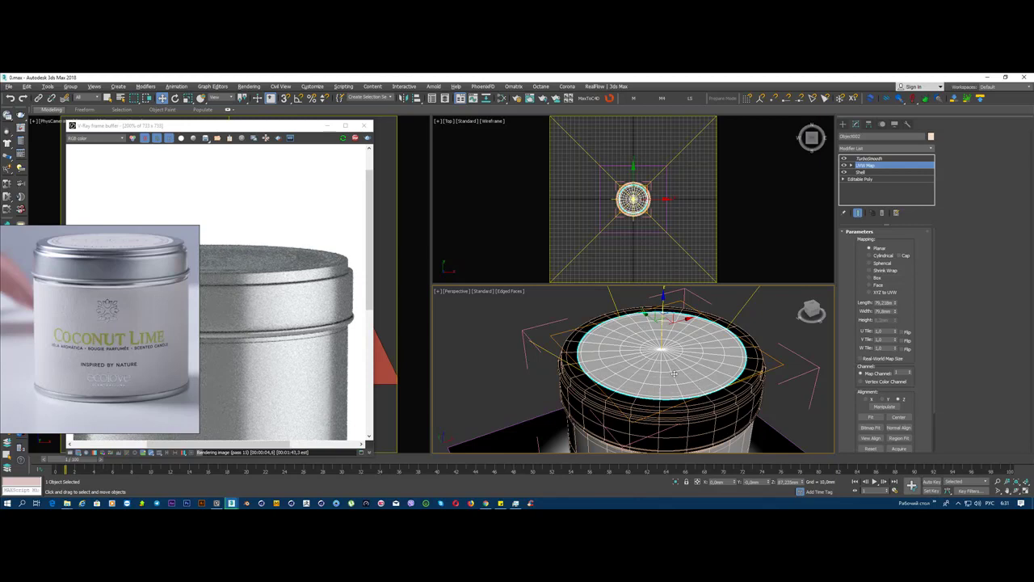
click(870, 255)
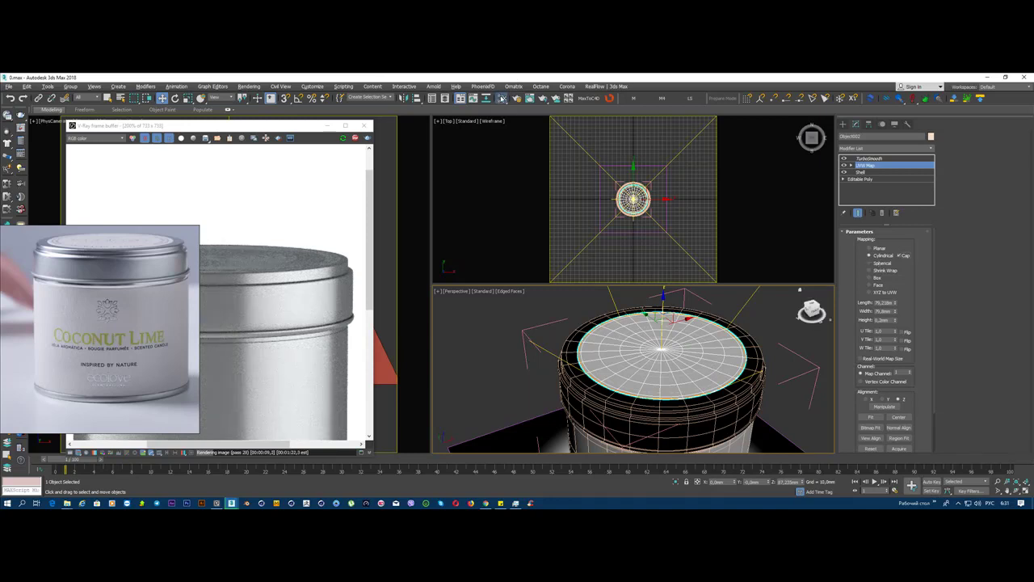
click(515, 98)
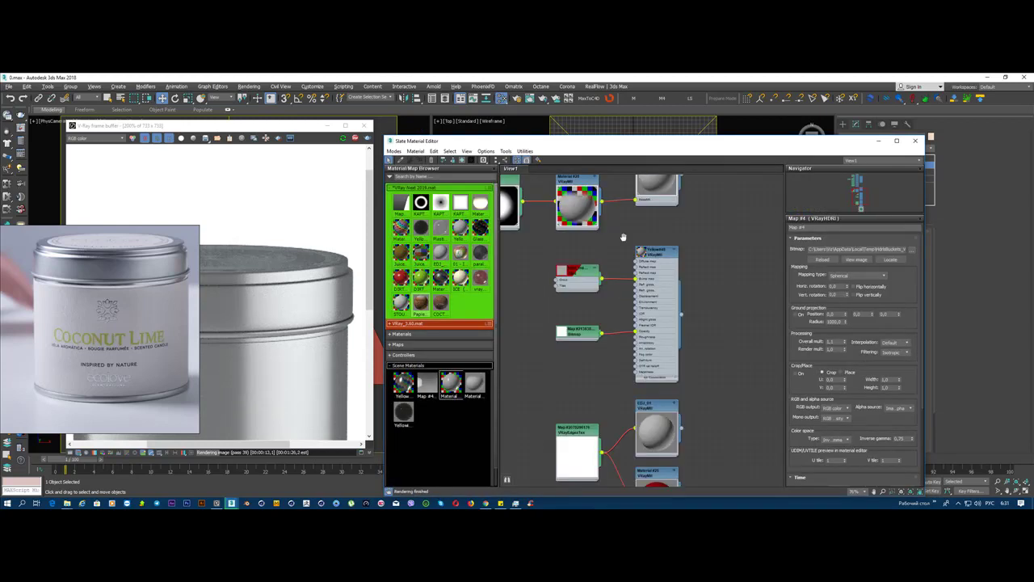
Step: Edit Yellow_Chrome_Matte_01's BRDF Anisotropy value, then drag the material editor down off the viewports
scroll(626, 243, up, 3)
scroll(635, 292, up, 3)
double_click(628, 281)
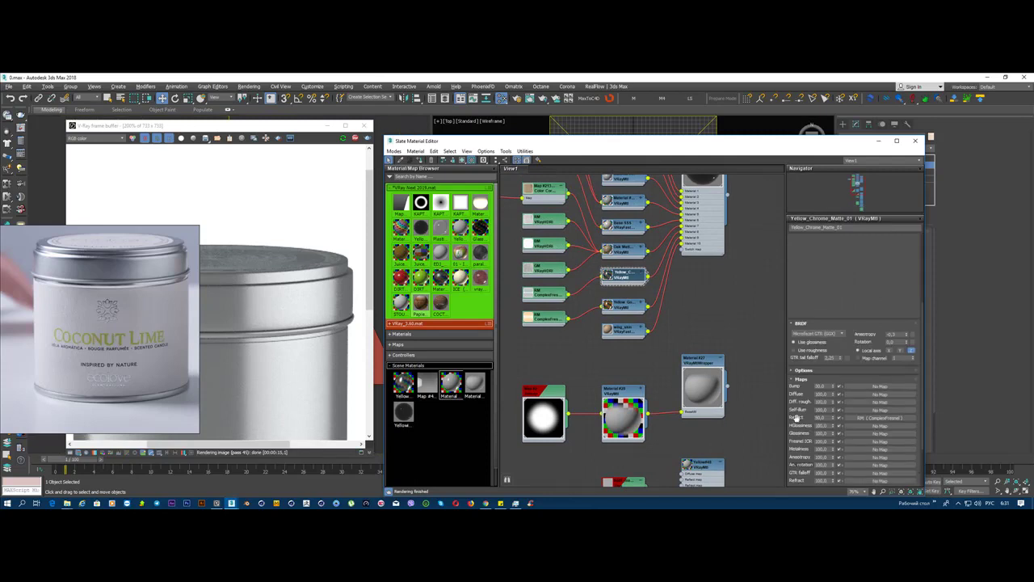
double_click(893, 333)
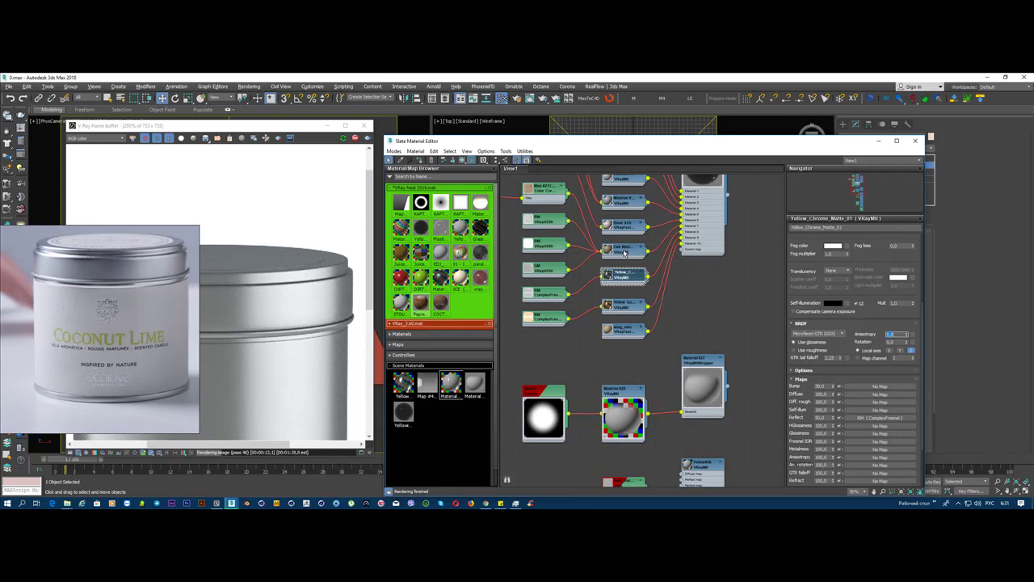
drag(665, 143, 646, 430)
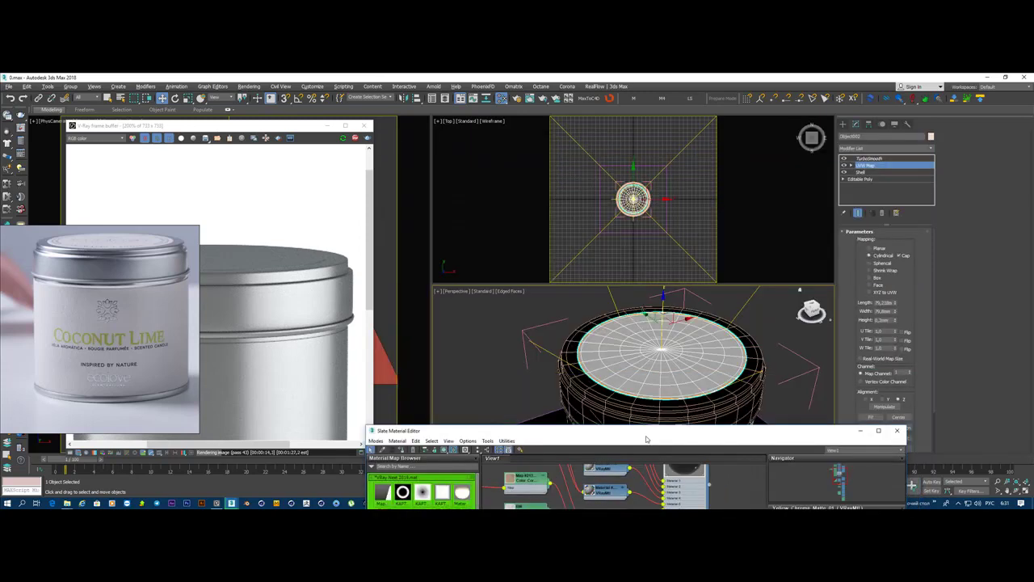
Step: Frame the tin, hide the reference overlay, zoom the frame buffer, close Slate and deselect
key(z)
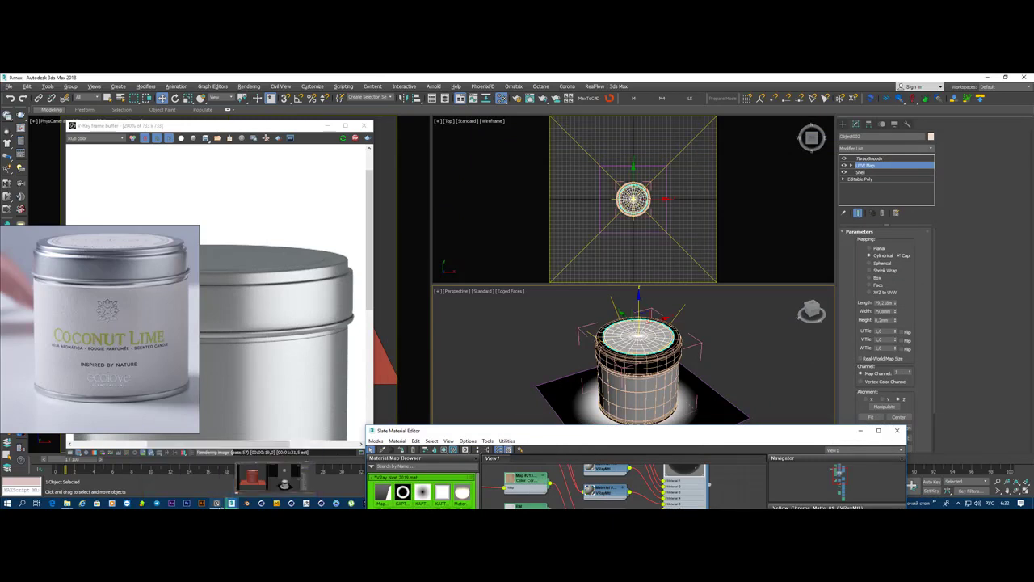
click(216, 503)
scroll(239, 283, down, 5)
scroll(239, 281, up, 5)
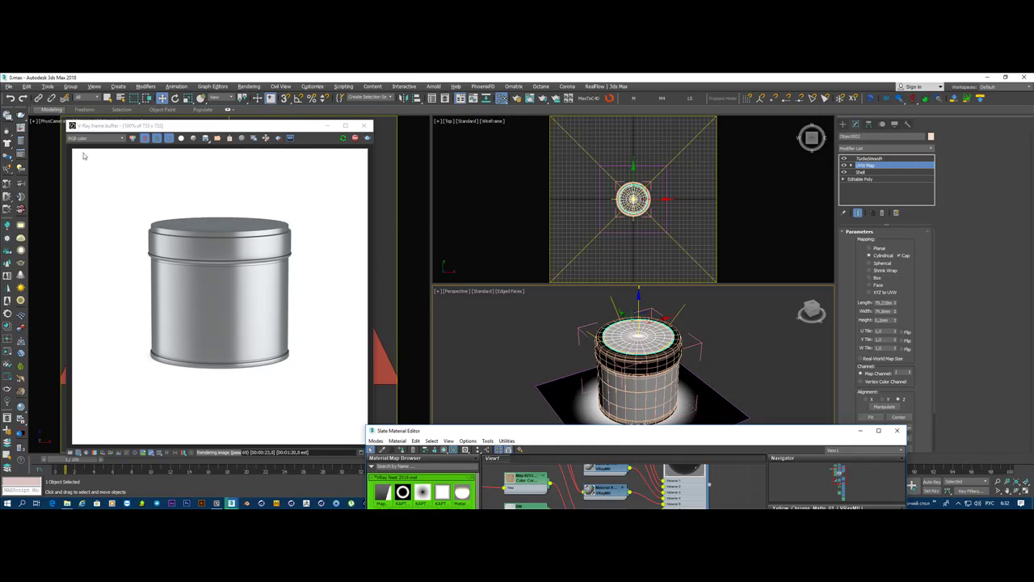
scroll(88, 138, down, 1)
scroll(87, 138, up, 1)
key(m)
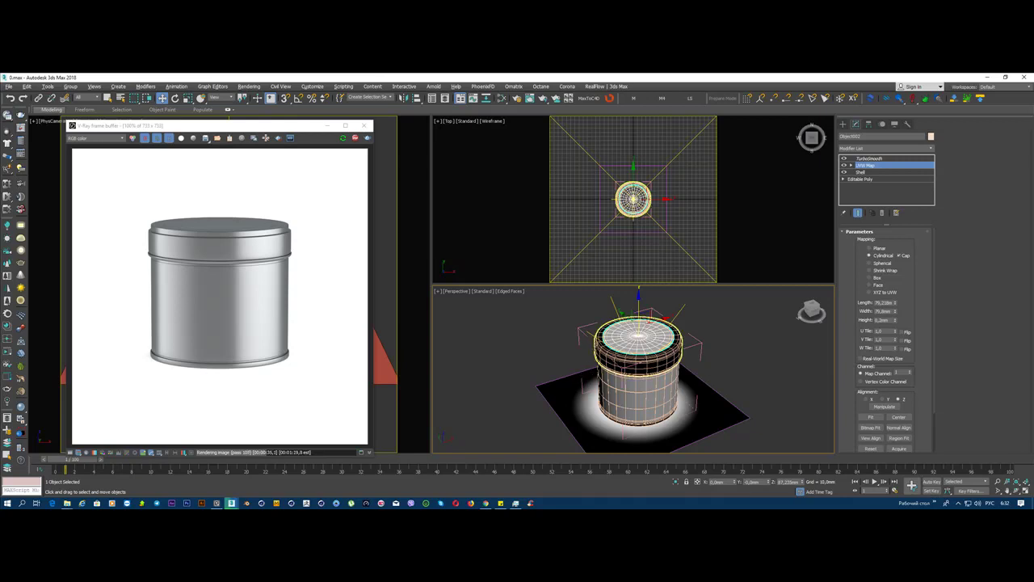
click(711, 329)
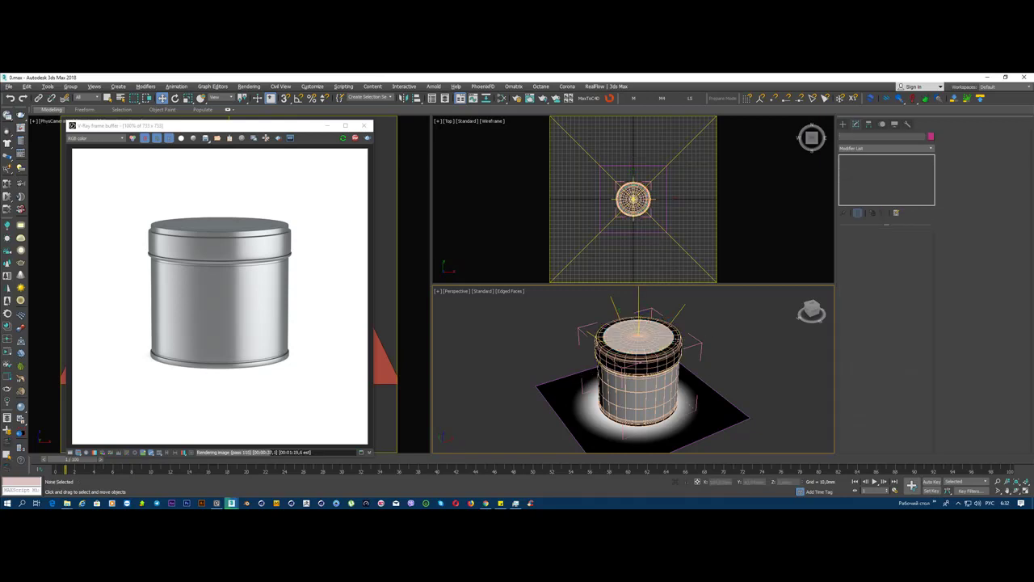
Step: Select the tin lid, stop the V-Ray render, close the frame buffer, and show hidden tray icons
click(676, 335)
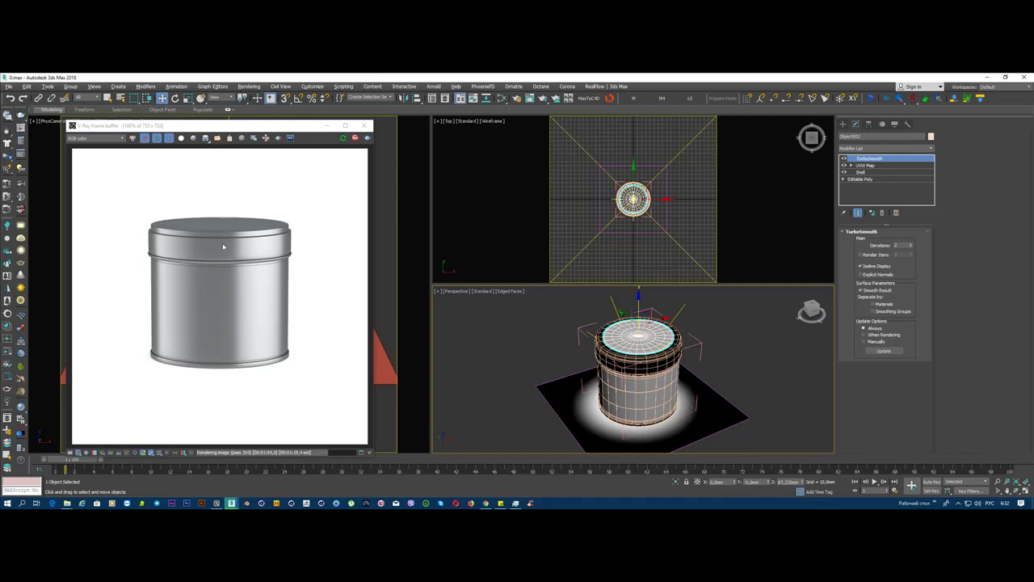
click(355, 141)
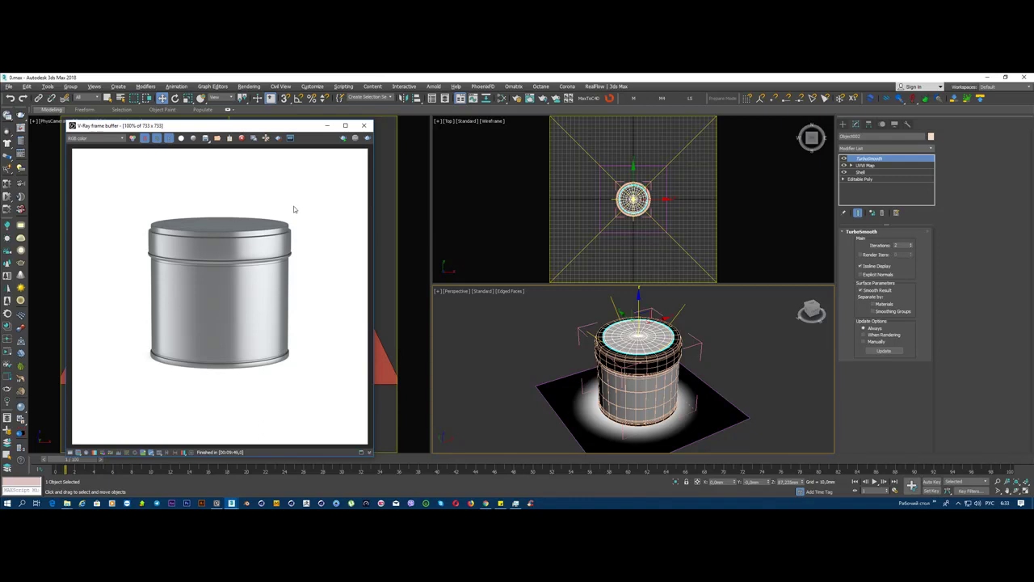
click(364, 126)
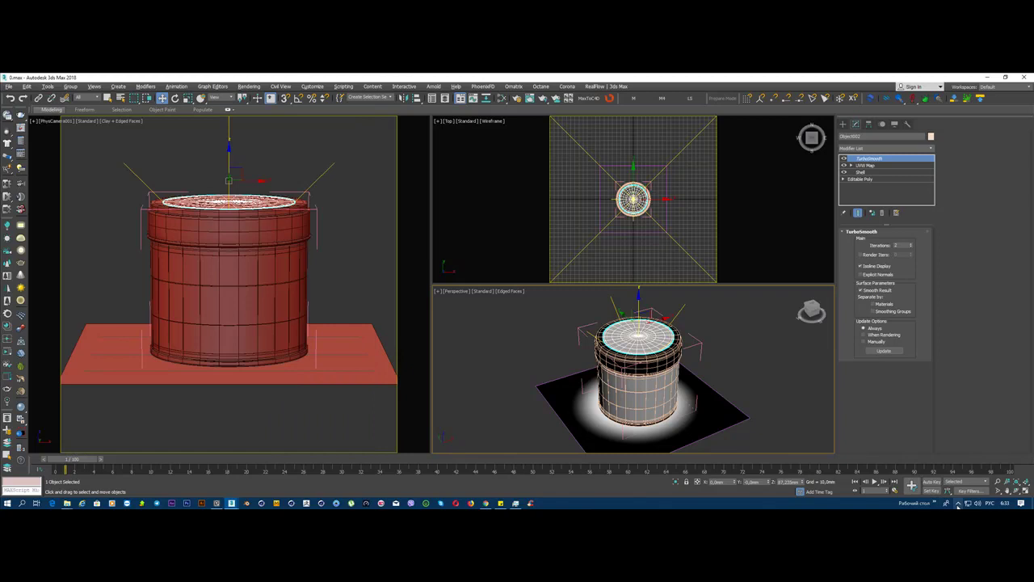
click(958, 503)
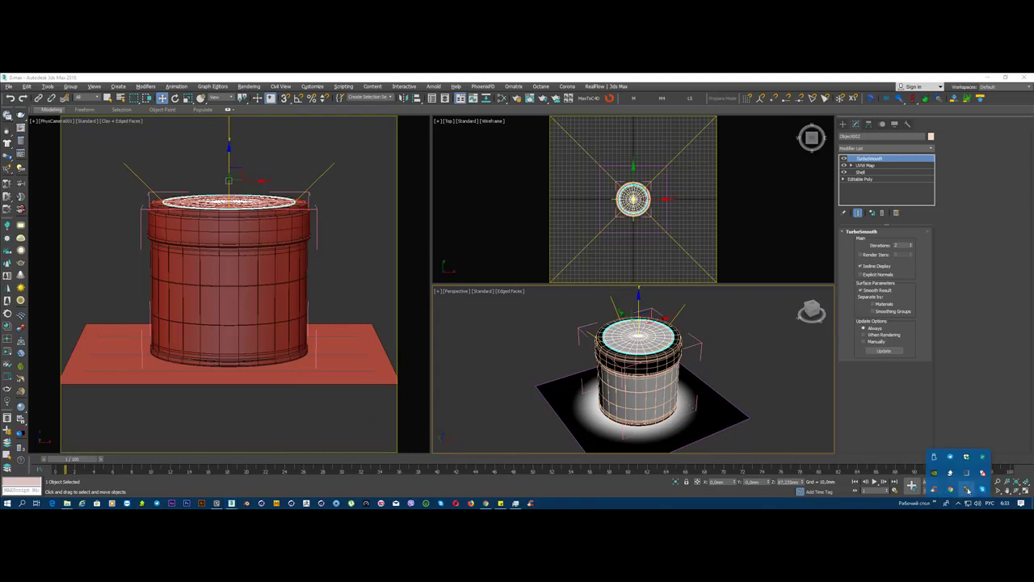